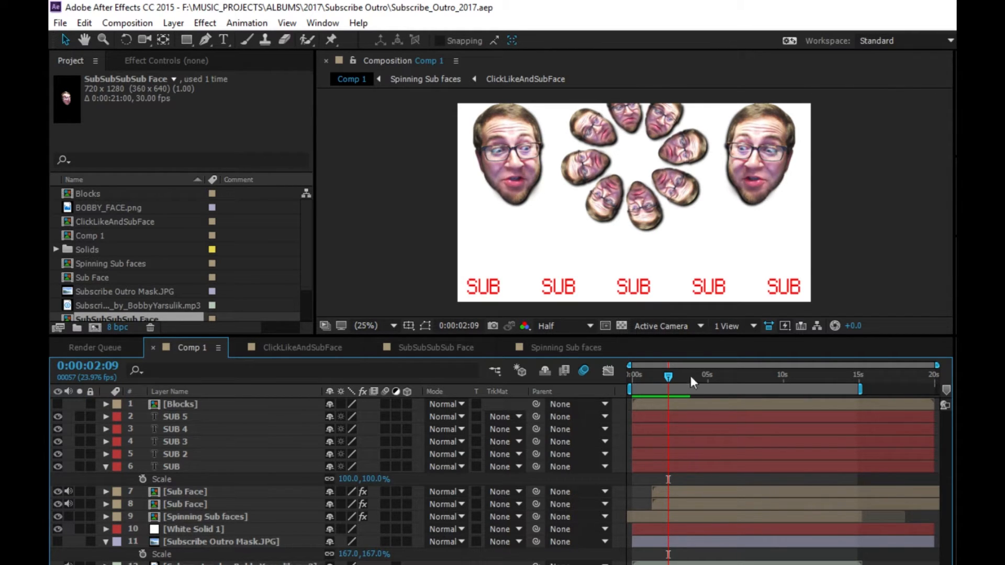
- Return Comp 1 to its start, and open the end screen editor for the "Barren Land (2017)" video in YouTube
left_click_drag(660, 374, 610, 381)
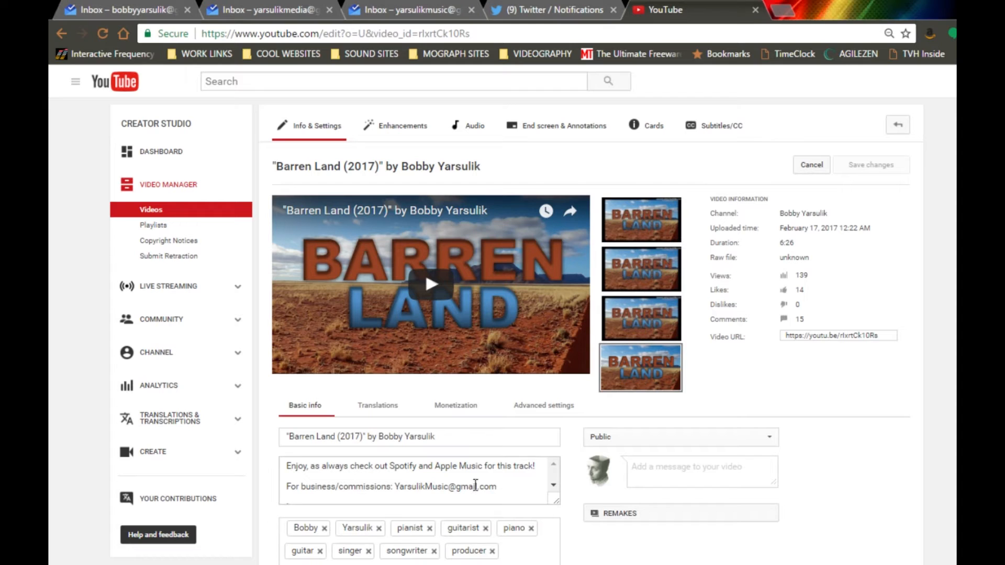
mouse_move(626, 322)
left_click(570, 136)
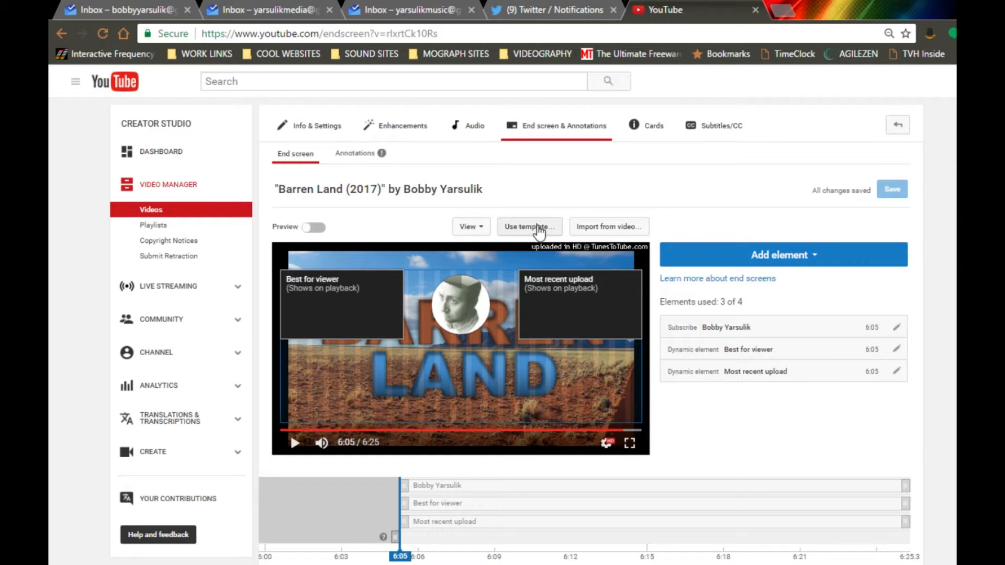
- Replace the current end screen with the template that has a subscribe circle centred between two vertically centred video elements
left_click(539, 231)
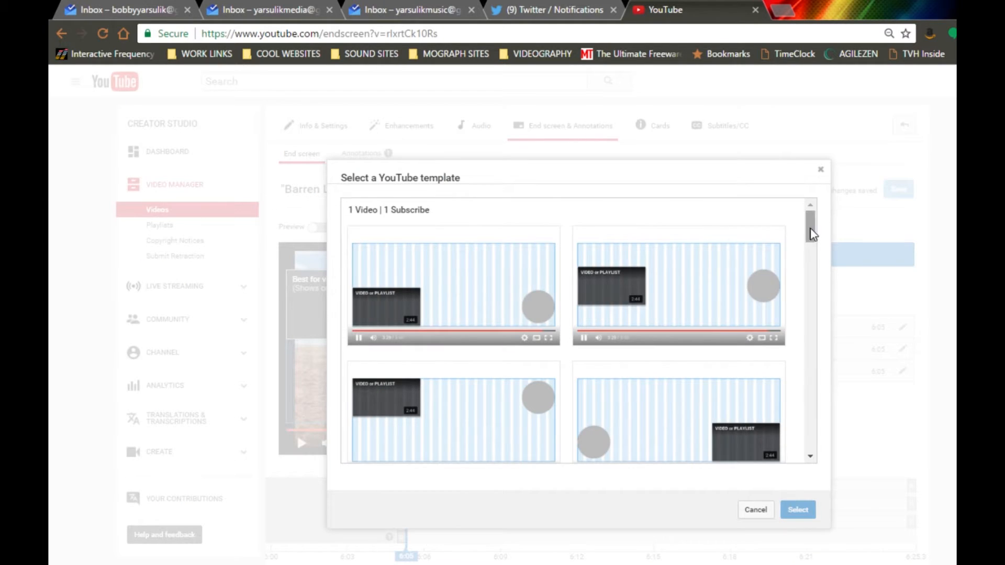
left_click_drag(811, 234, 796, 404)
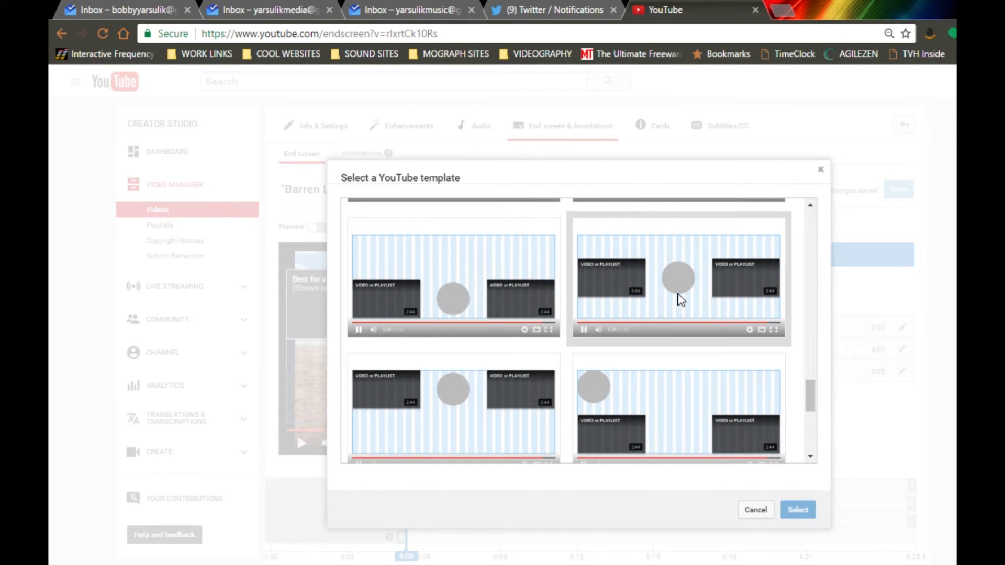
mouse_move(808, 395)
left_mouse_down()
mouse_move(811, 435)
mouse_move(810, 383)
left_mouse_up()
left_click(710, 369)
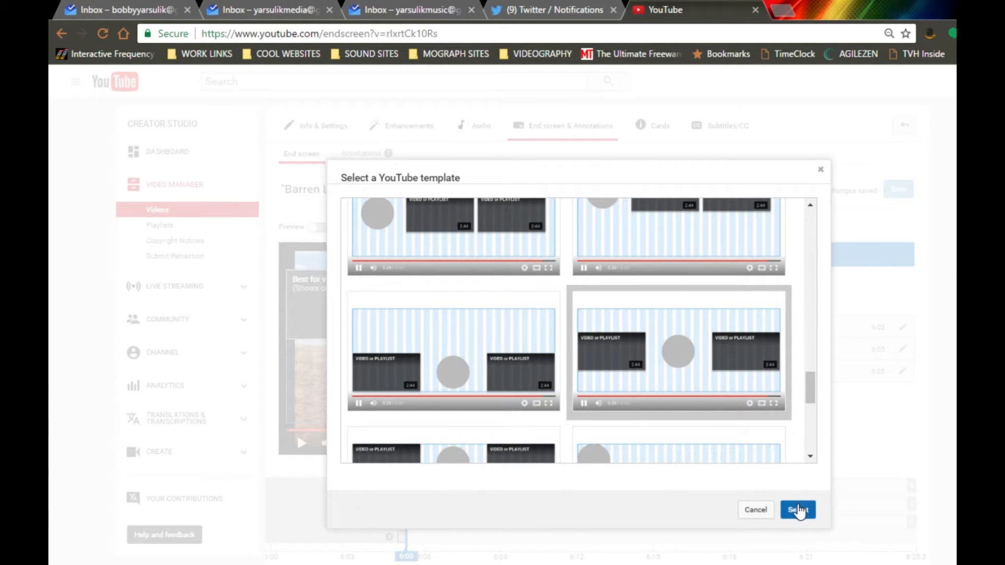
left_click(798, 510)
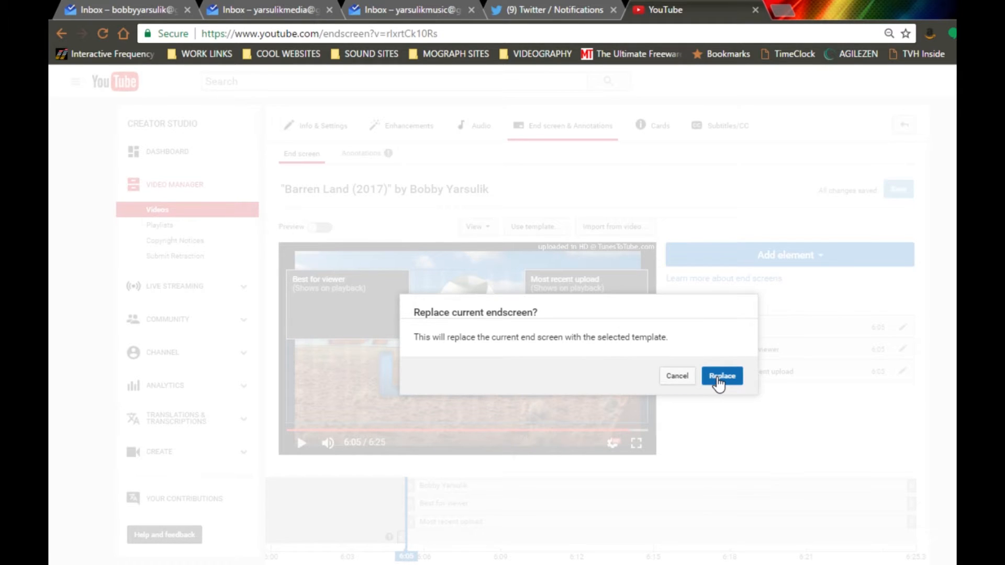
left_click(718, 379)
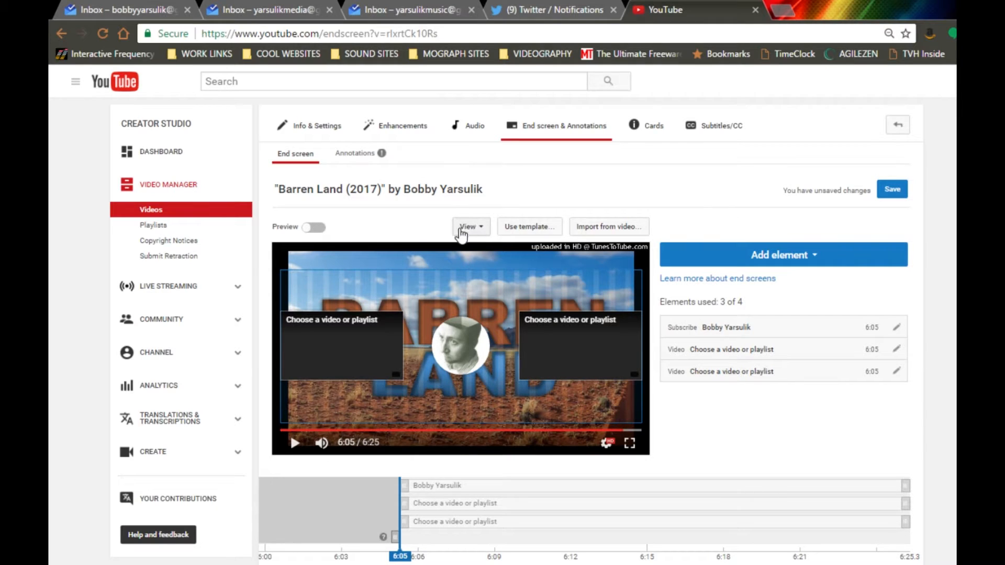
- Preview the end screen, pause playback at 6:04, and leave preview mode
left_click(313, 227)
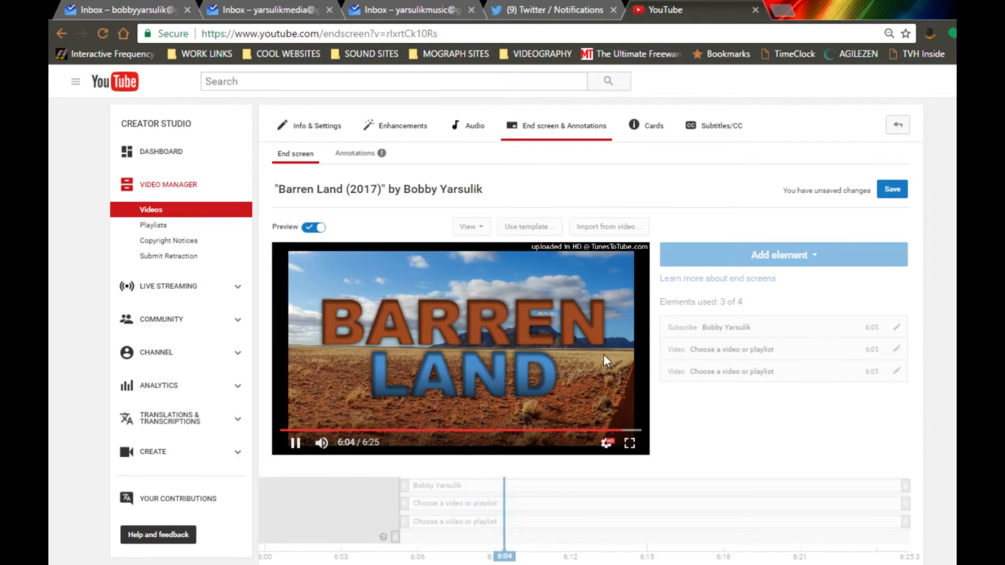
left_click(294, 443)
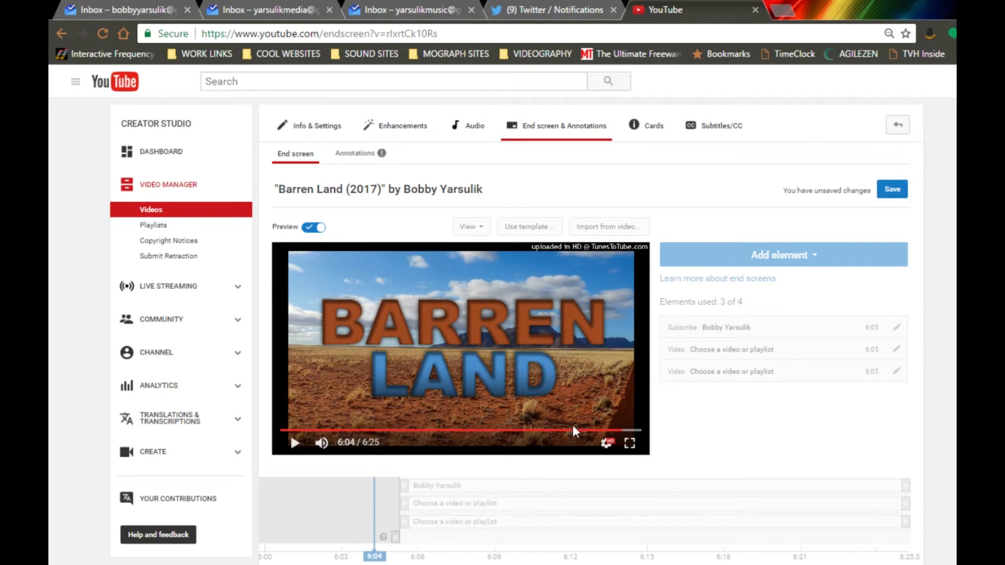
left_click(308, 228)
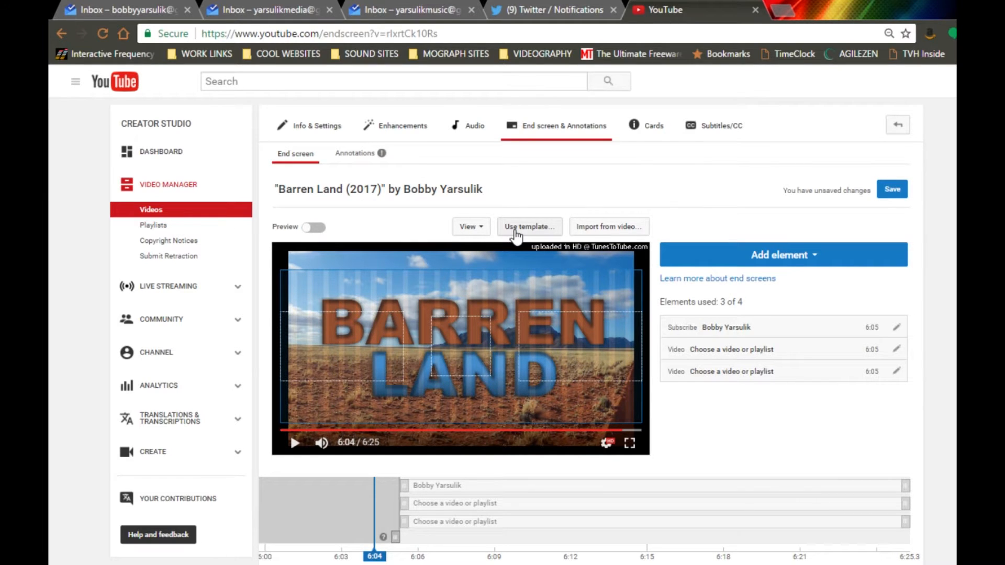
left_click(481, 229)
left_click(477, 230)
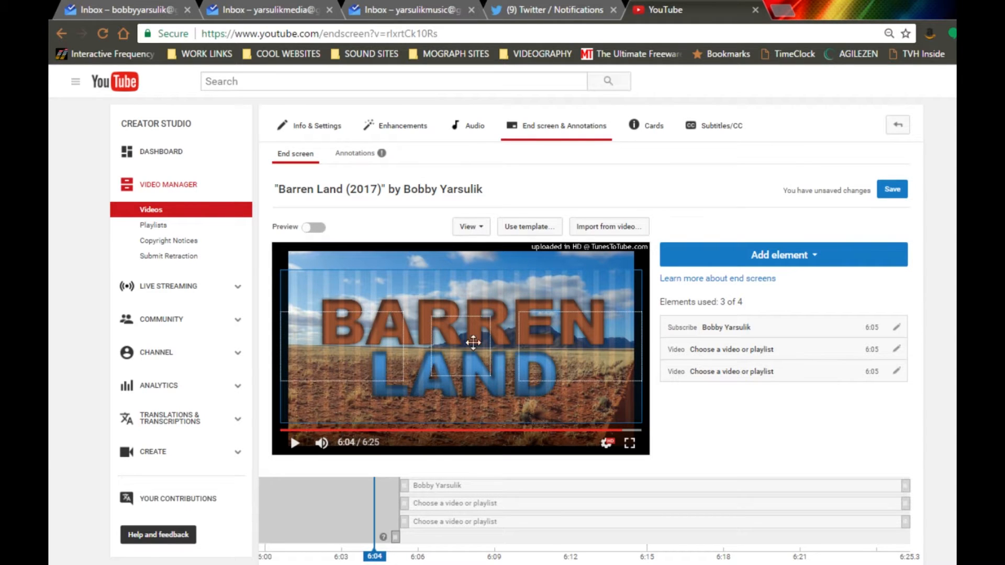
- Capture a rectangular snip of the whole end screen video player, including the element outlines, with Snipping Tool
key("super")
type("snipp")
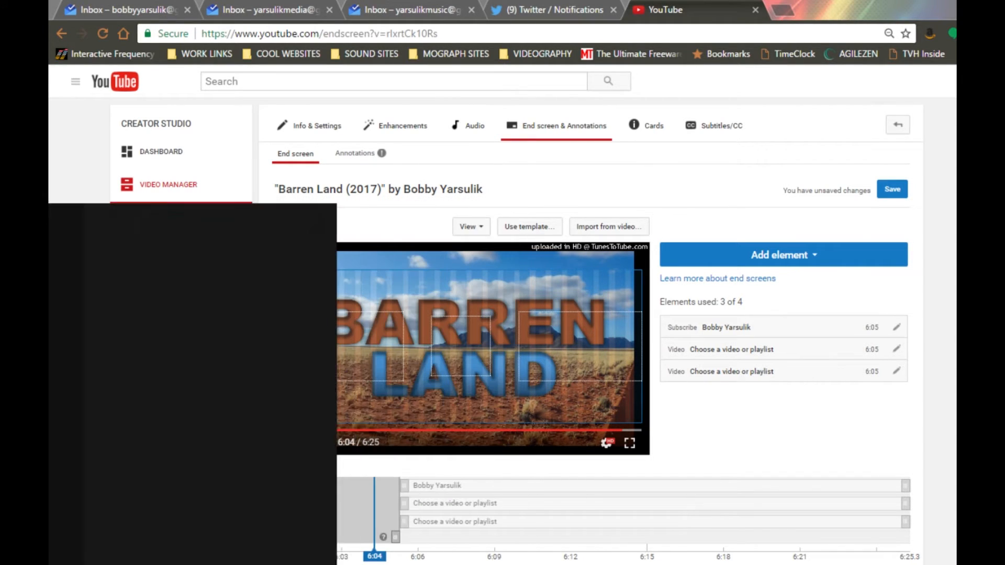
left_click(127, 299)
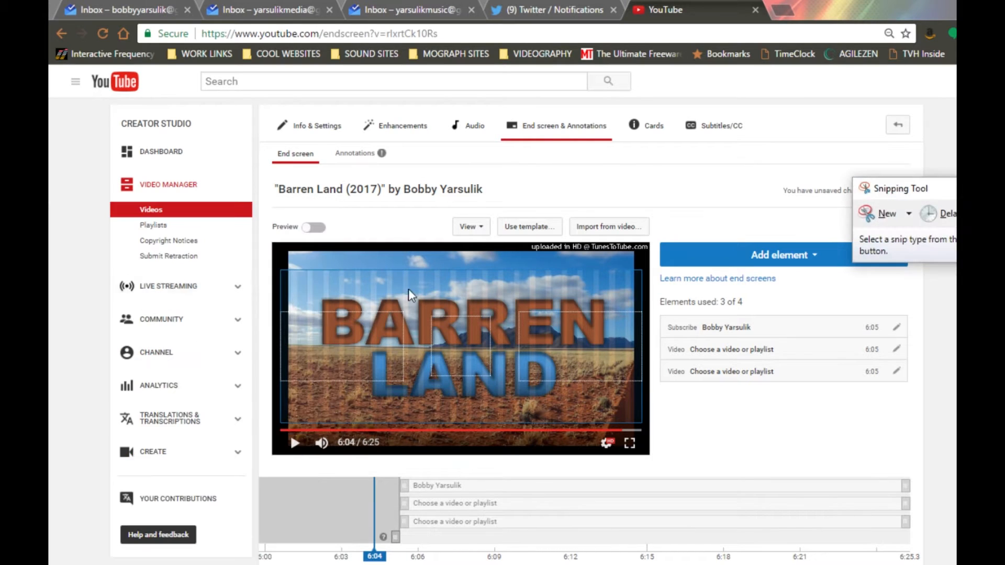
left_click(909, 214)
left_click(838, 254)
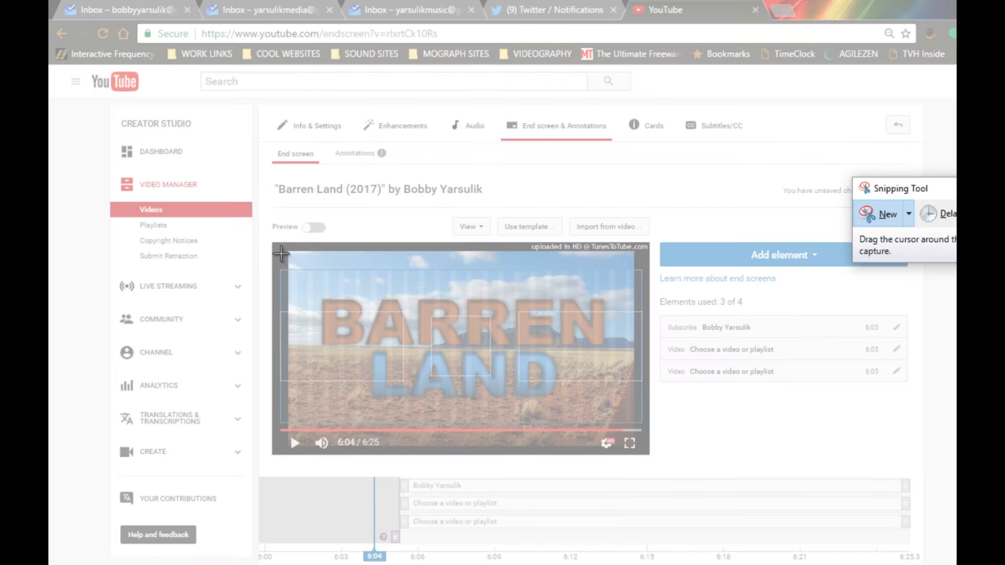
left_click_drag(272, 242, 650, 456)
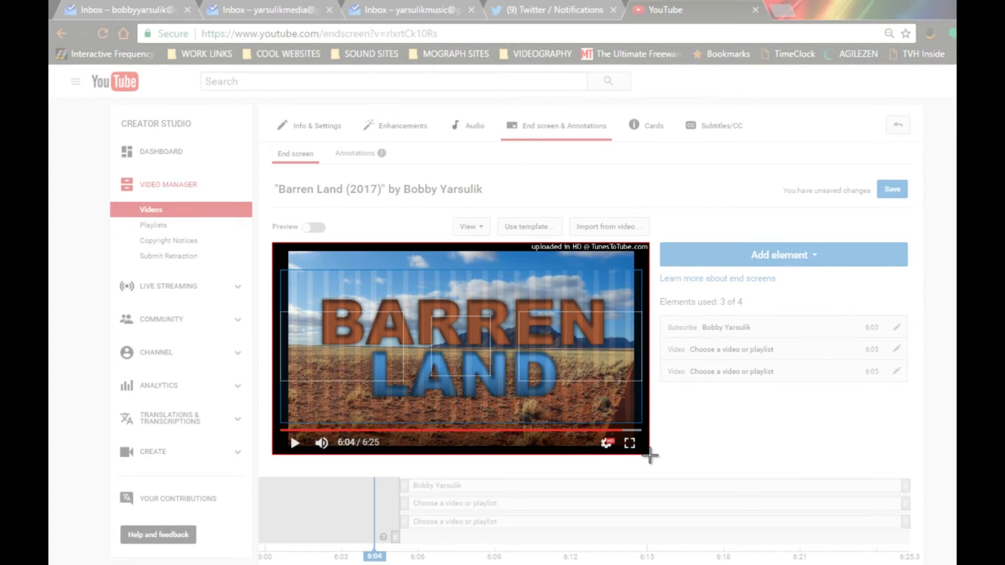
left_click_drag(649, 456, 649, 456)
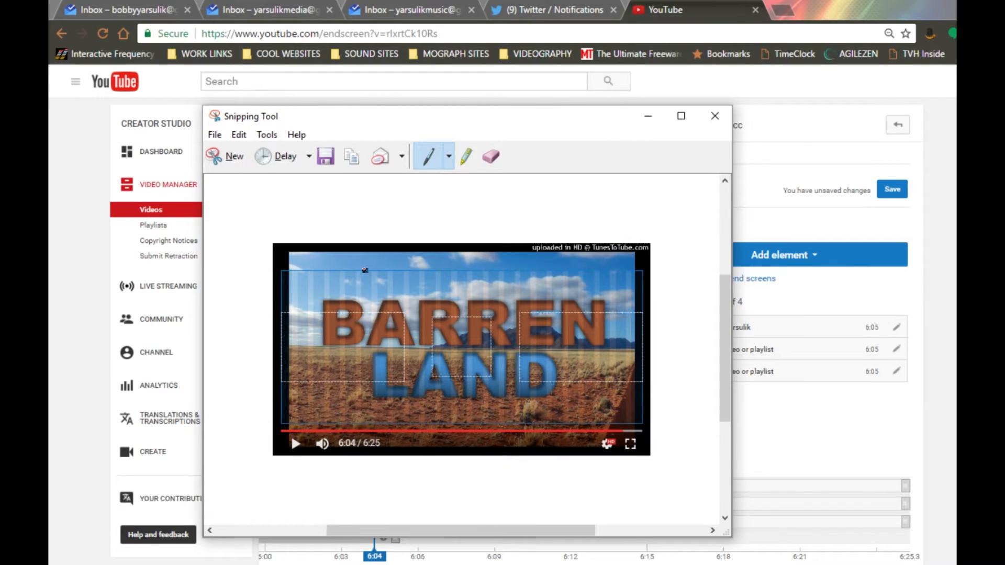
- Save the snip as Capture_tutorial.JPG in the Subscribe Outro folder and close Snipping Tool
left_click(325, 156)
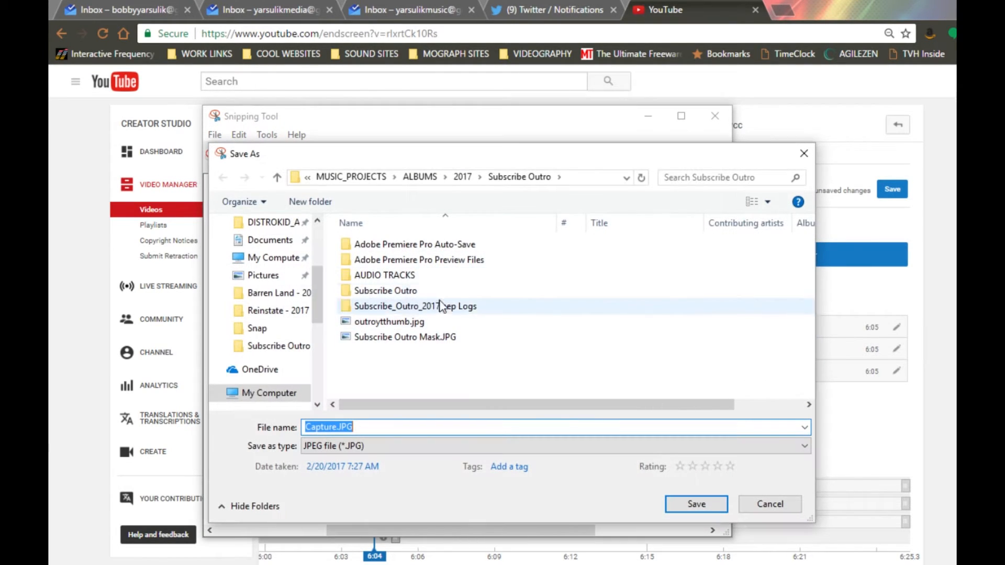
left_click(333, 428)
type("_tutorial")
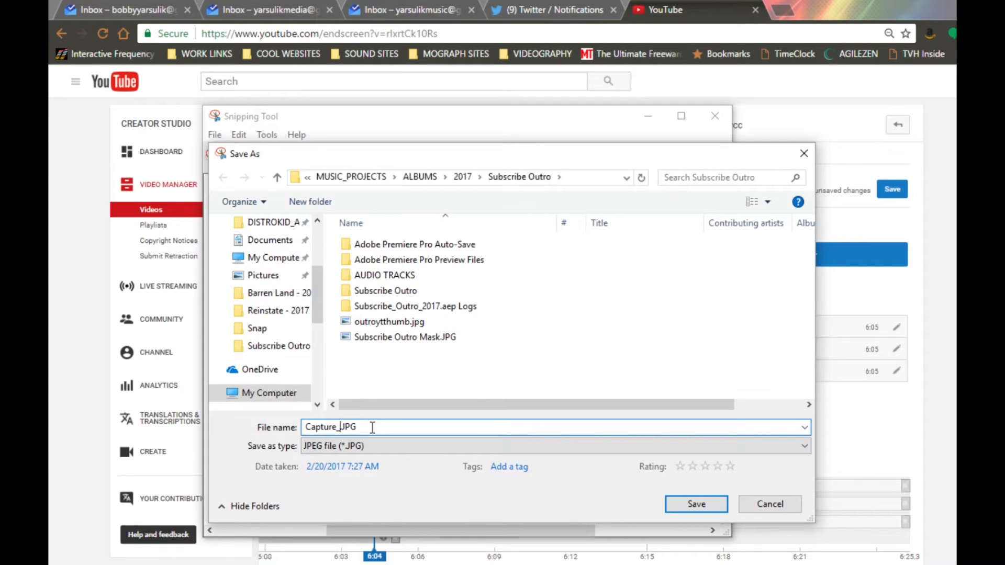
key("Return")
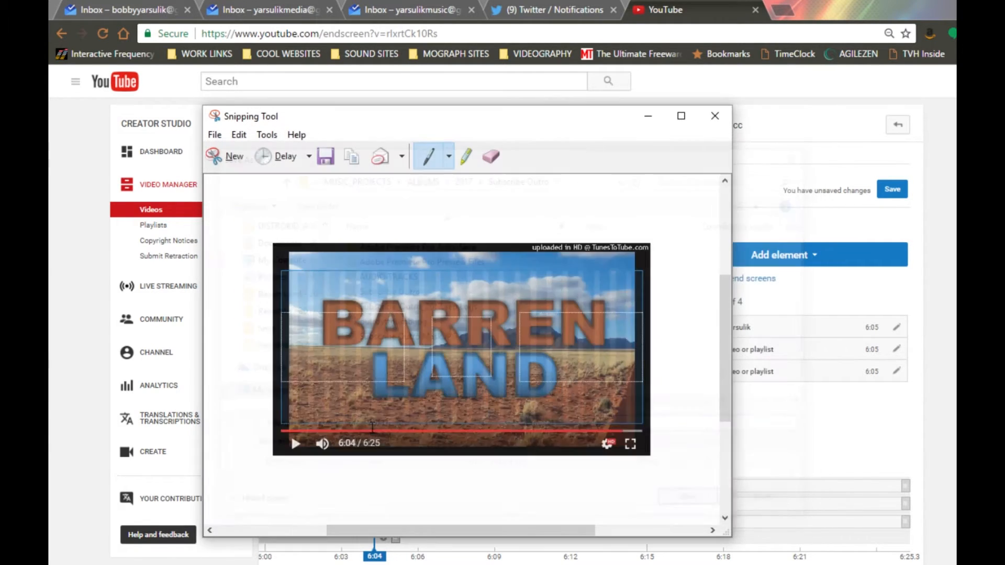
left_click(715, 116)
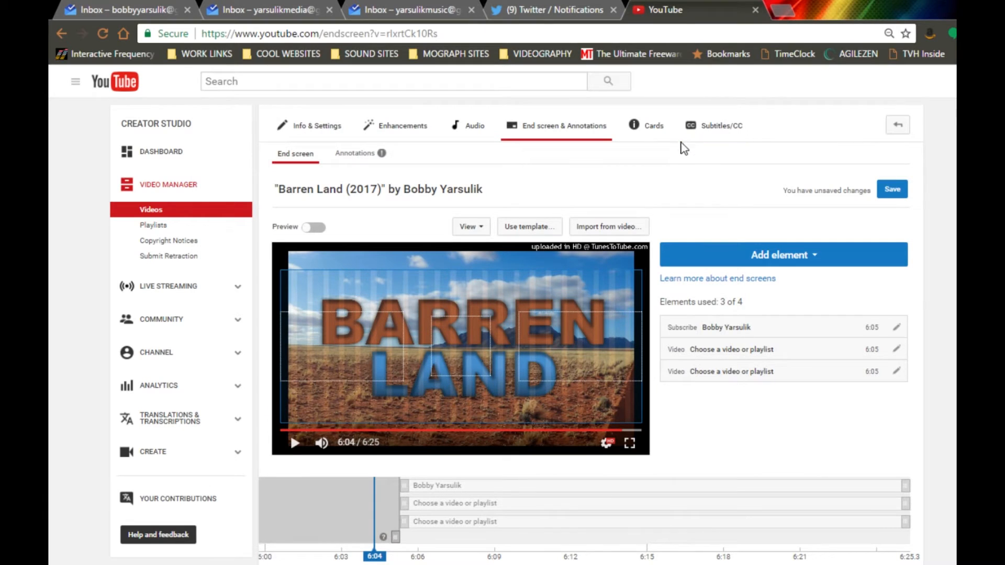
- Switch to After Effects and scrub through Comp 1 to review the existing outro animation, returning to the start
key("alt+Tab")
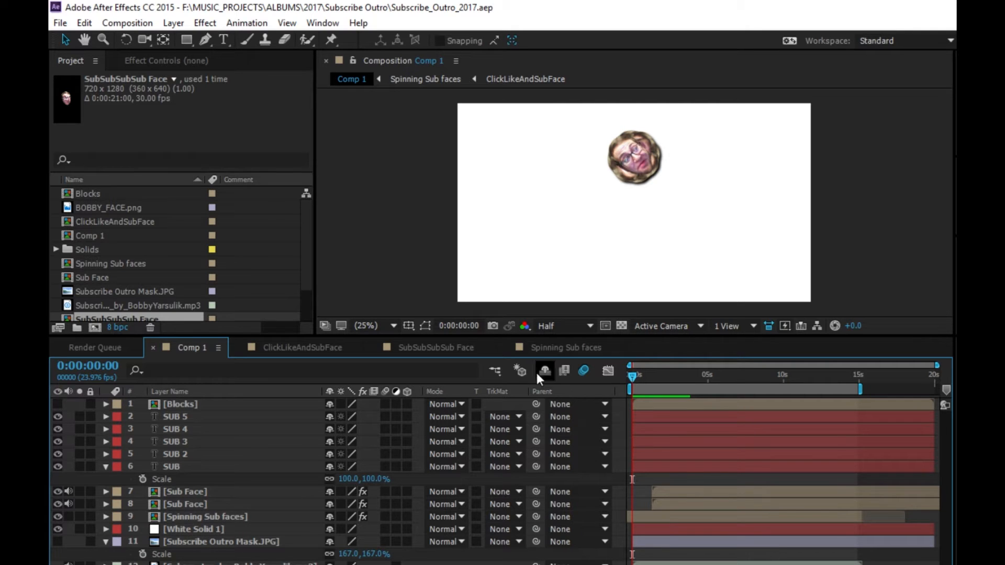
left_click(640, 378)
left_click_drag(645, 379, 718, 384)
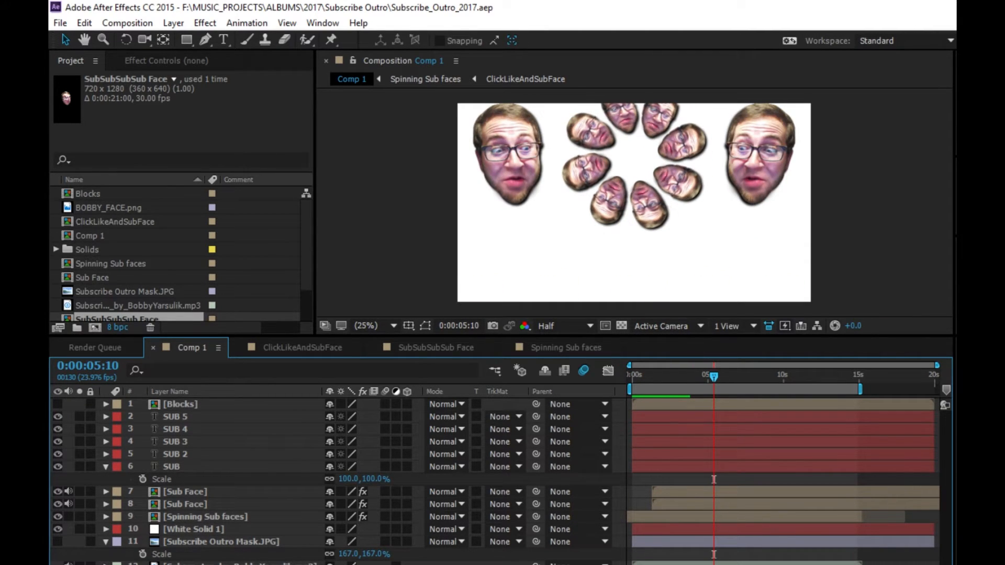
left_click(583, 368)
left_click_drag(649, 378, 621, 379)
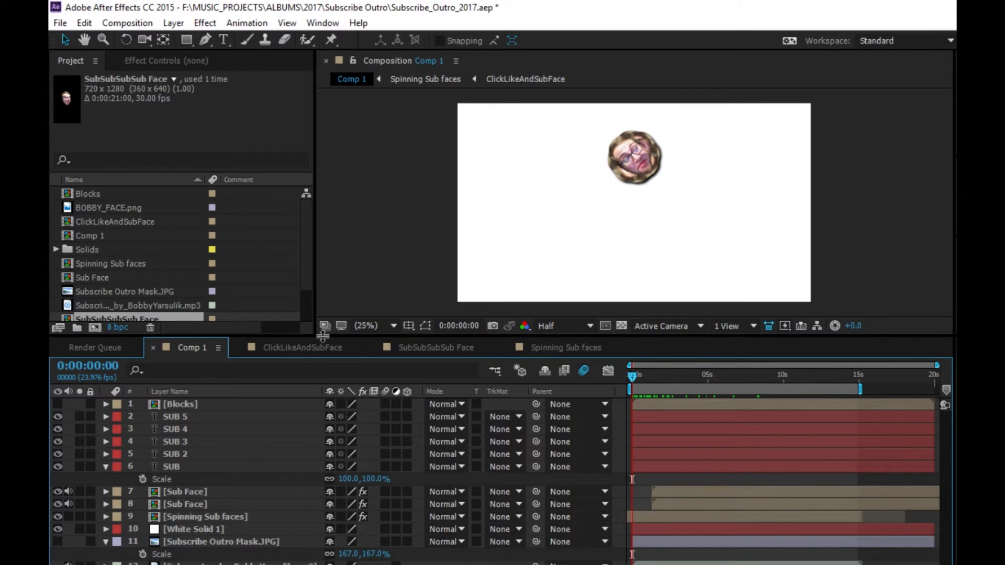
- Create a 1920 x 1080 composition named Outro Tutorial at 23.976 fps with a duration of 0:00:20:00
left_click_drag(322, 337, 338, 449)
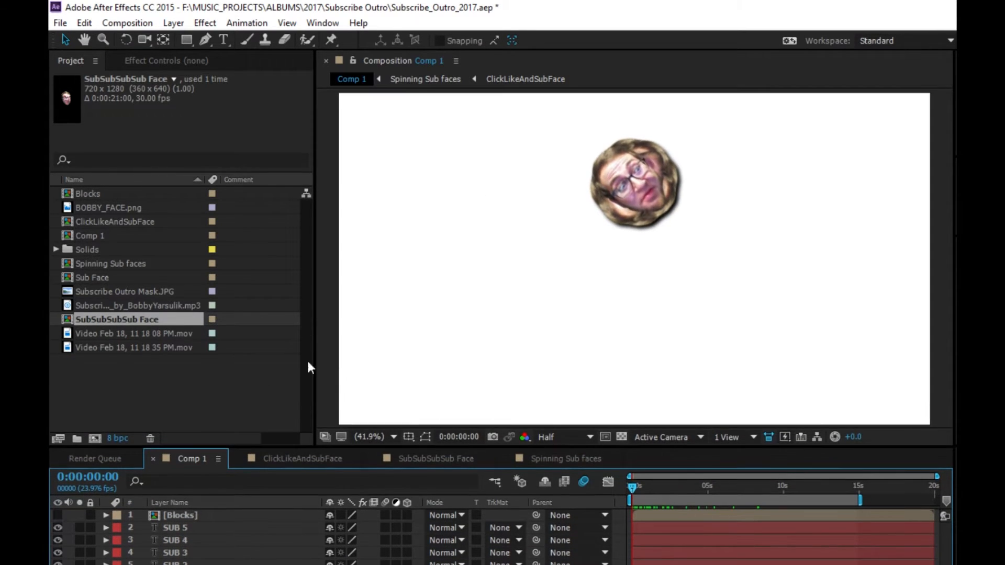
right_click(150, 402)
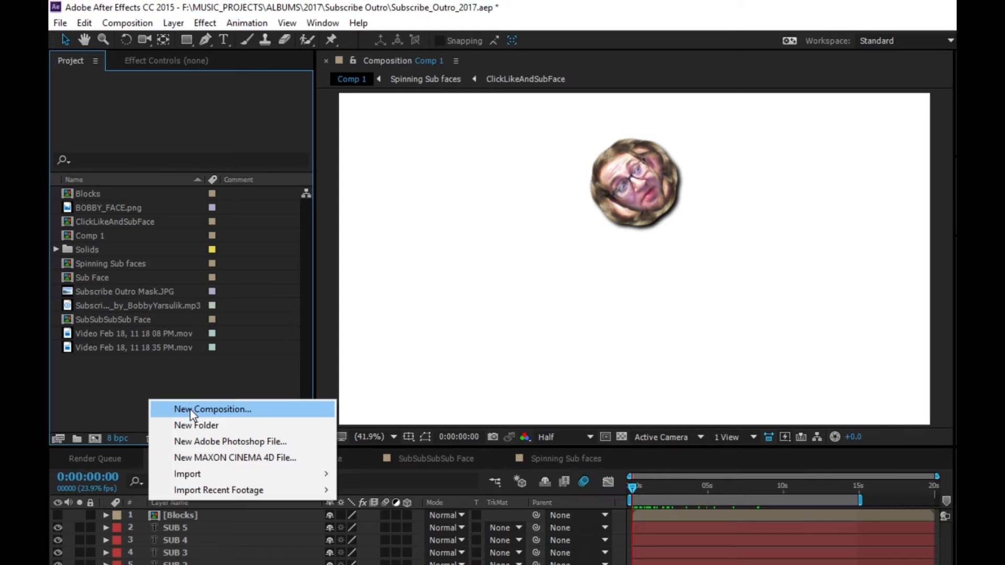
left_click(212, 409)
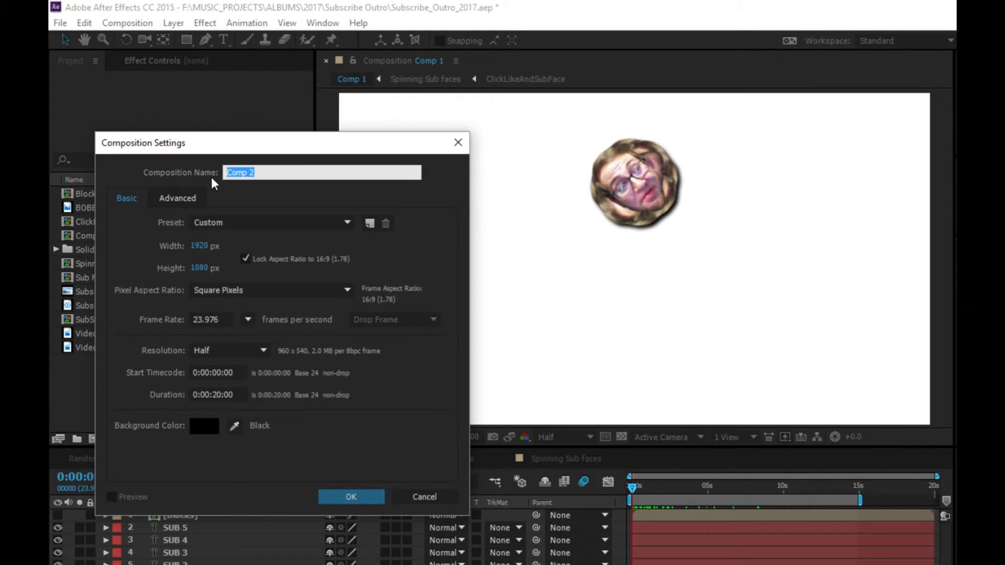
type("Outro Tutorial")
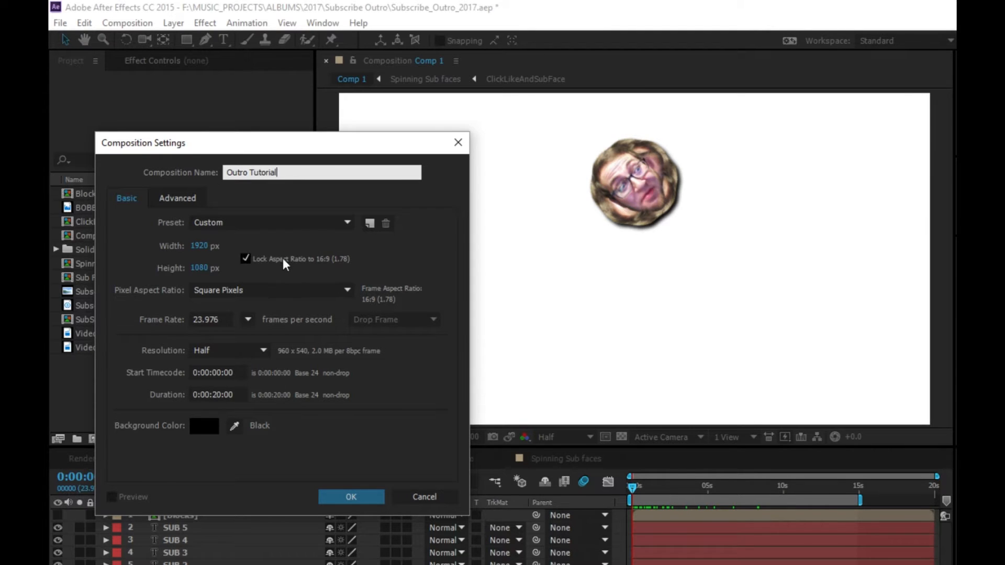
left_click(230, 394)
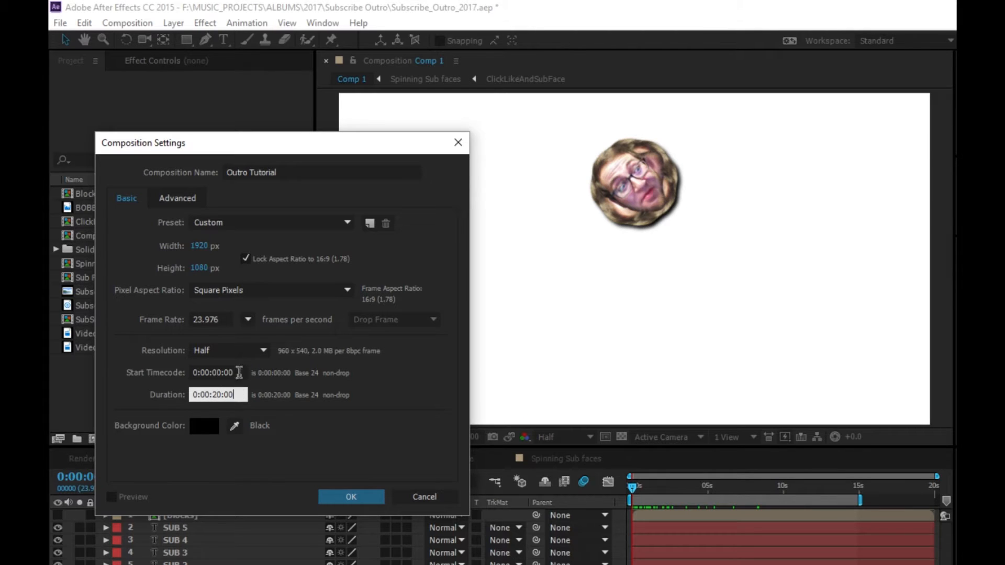
mouse_move(238, 395)
left_mouse_down()
mouse_move(216, 397)
mouse_move(243, 405)
mouse_move(214, 396)
mouse_move(246, 400)
left_mouse_up()
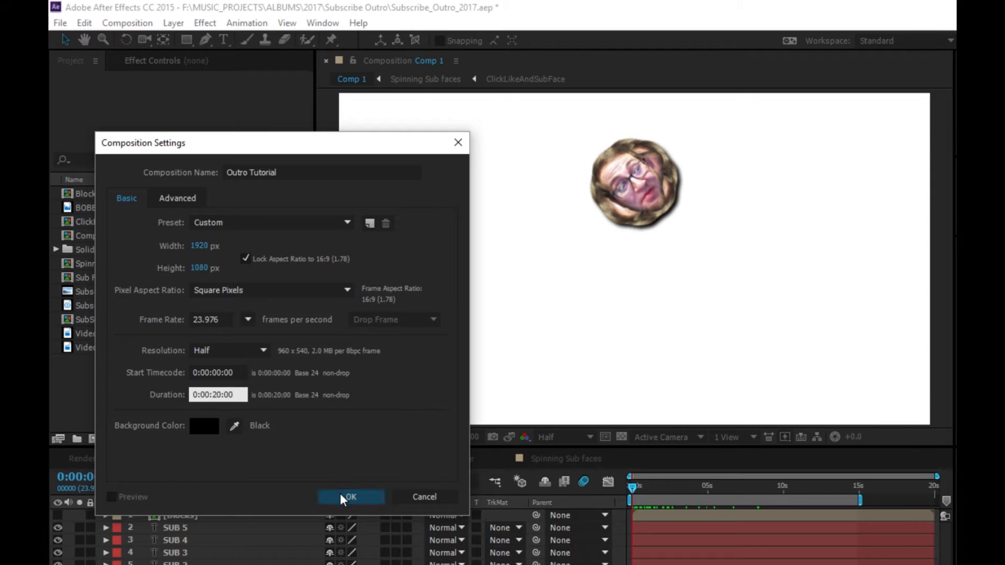
left_click(248, 321)
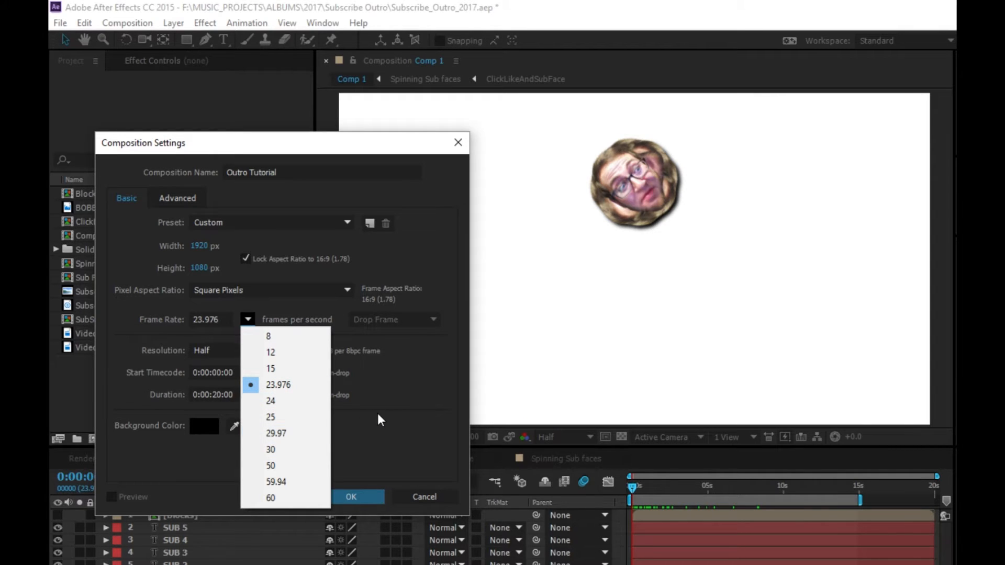
left_click(394, 420)
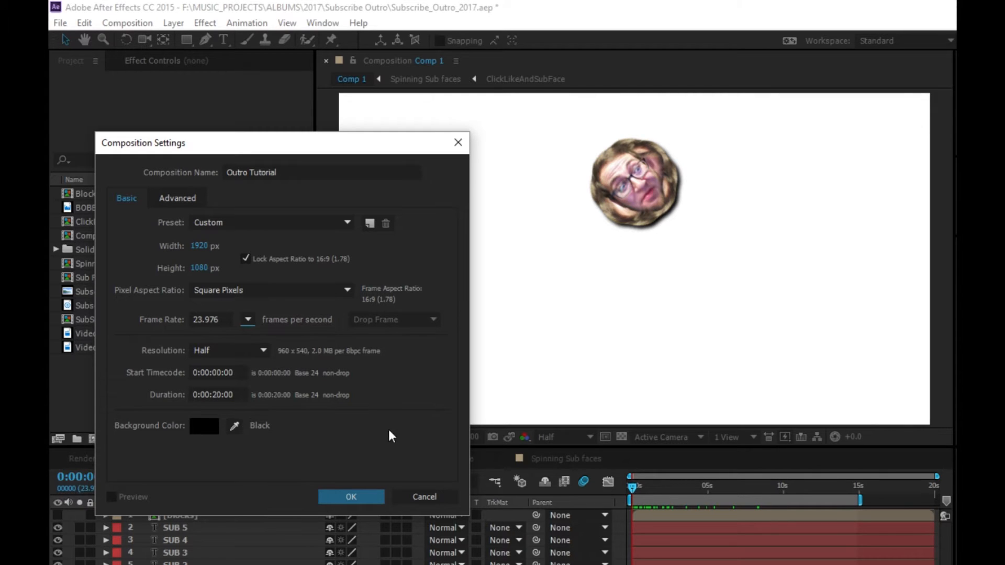
left_click(373, 497)
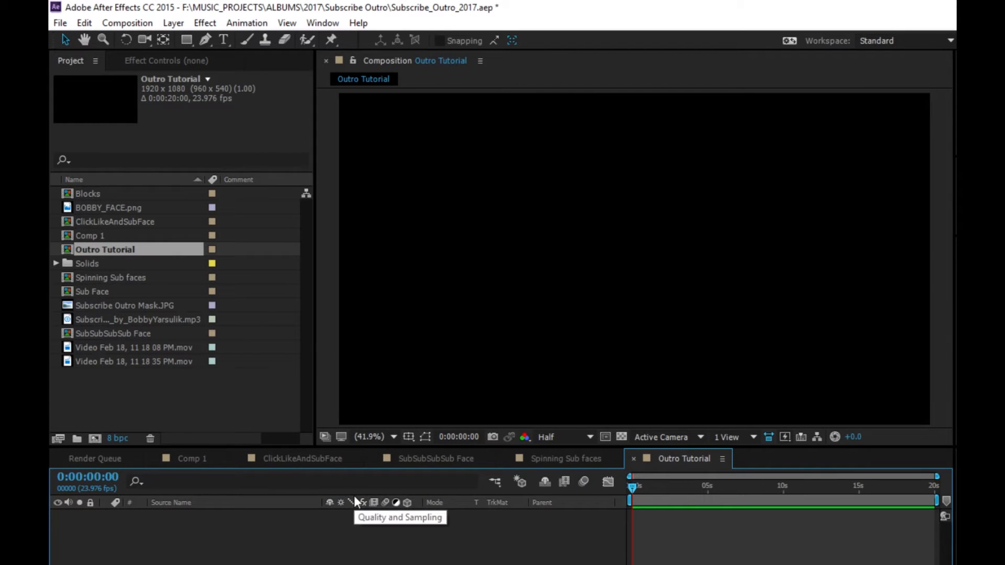
right_click(124, 399)
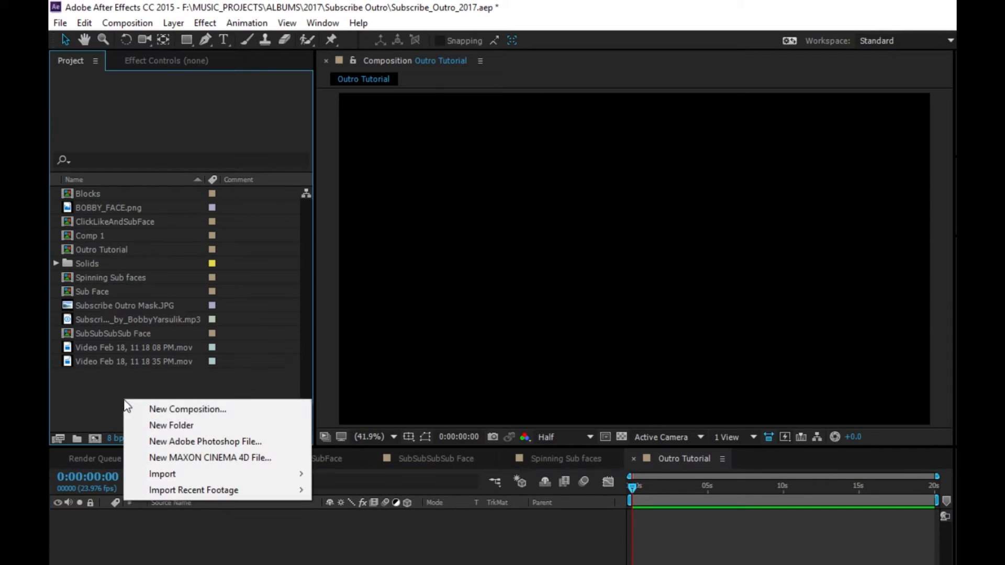
left_click(103, 399)
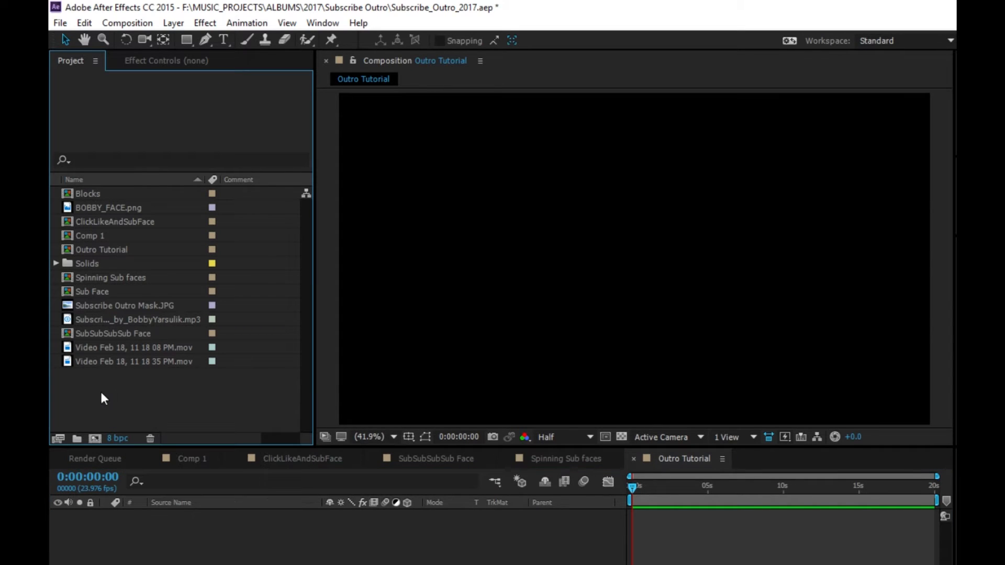
right_click(141, 391)
left_click(139, 399)
- Import Capture_tutorial.JPG as footage from MUSIC_PROJECTS\ALBUMS\2017\Subscribe Outro on the F: drive into the project
right_click(139, 398)
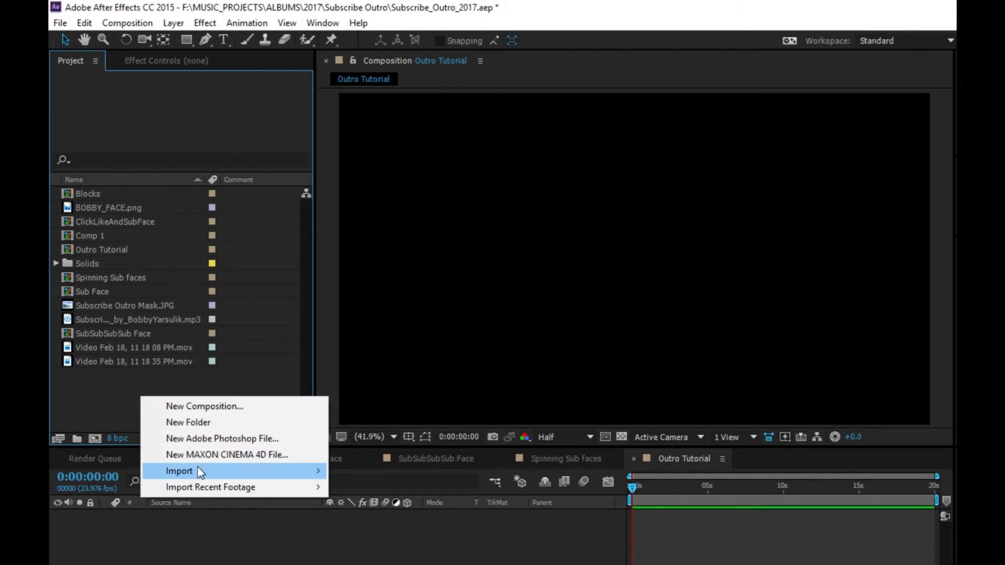
mouse_move(198, 469)
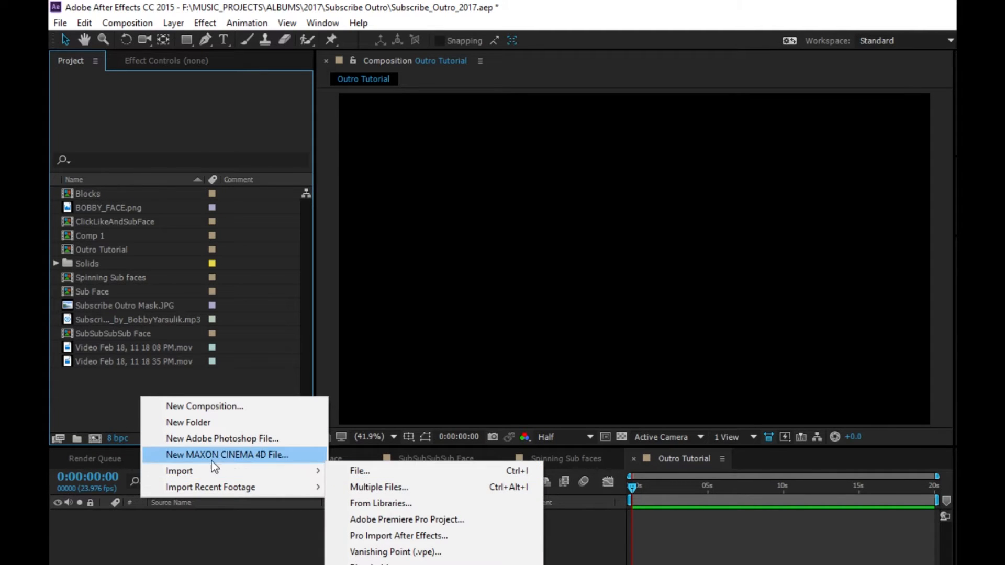
mouse_move(311, 473)
left_click(366, 474)
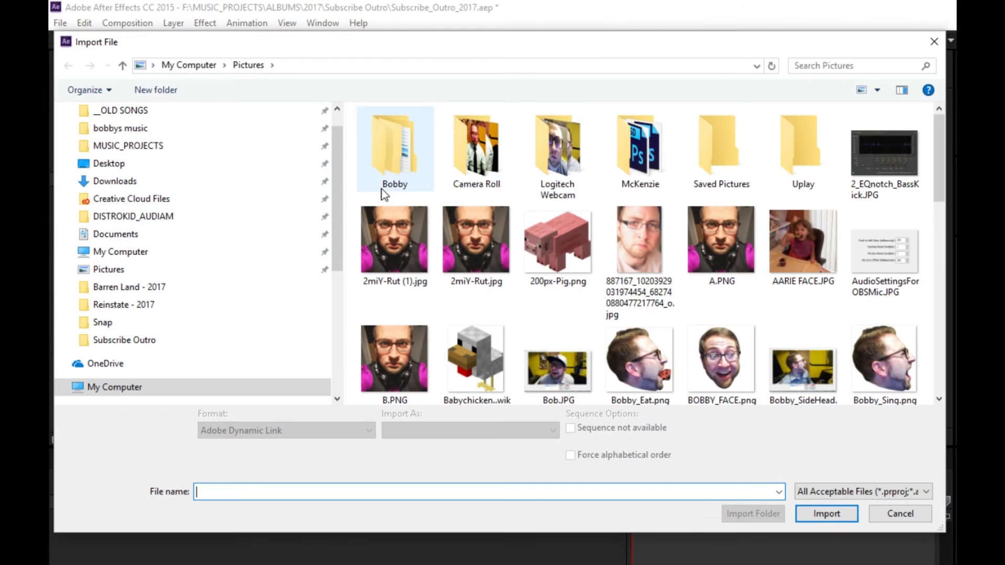
left_click(160, 271)
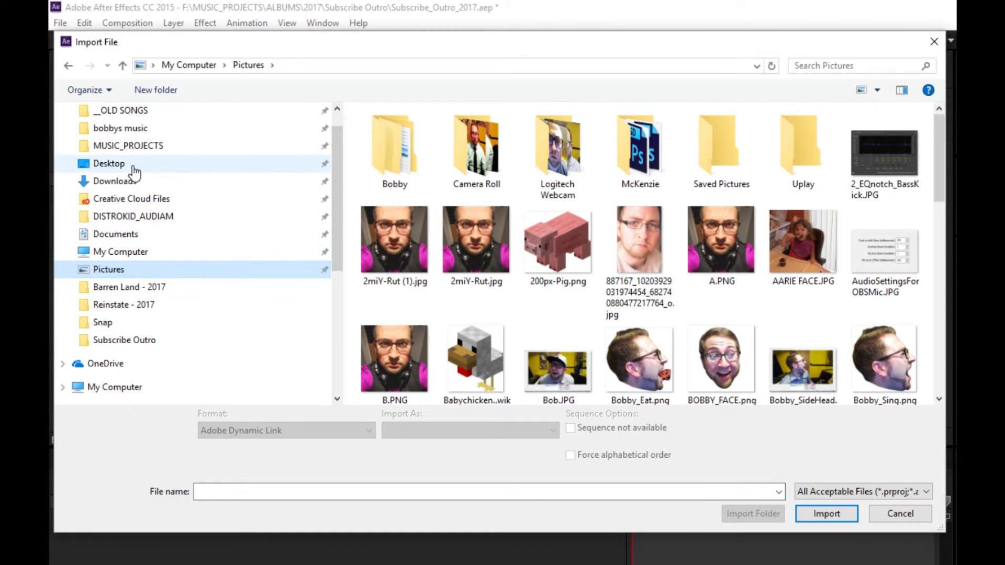
left_click(194, 252)
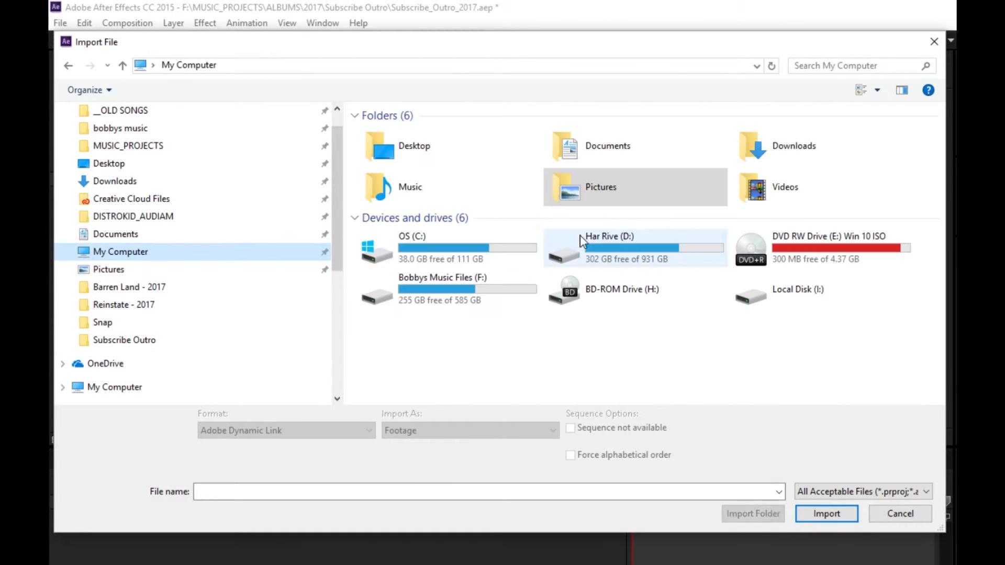
double_click(419, 278)
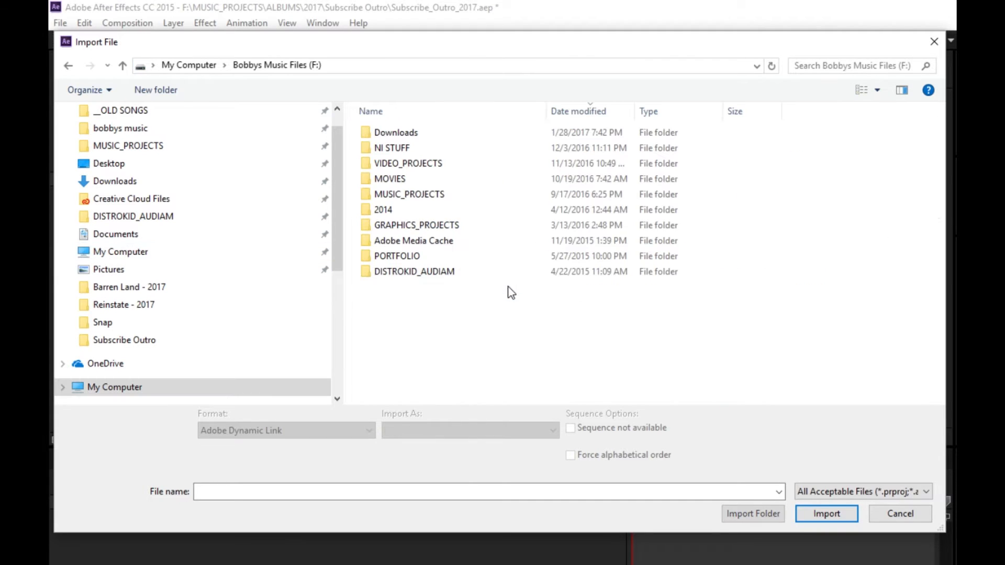
double_click(403, 195)
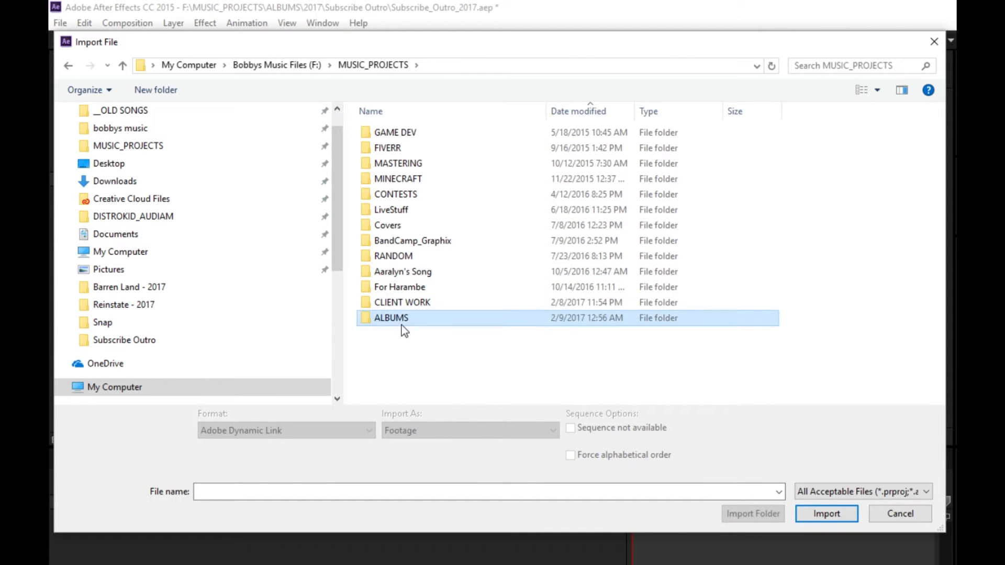
double_click(398, 318)
double_click(411, 135)
double_click(414, 164)
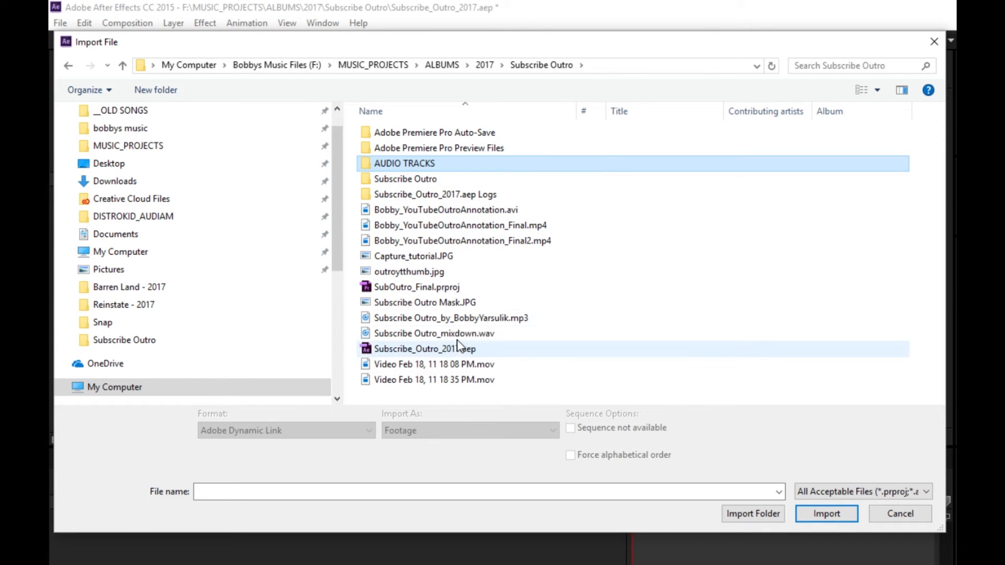
left_click(419, 257)
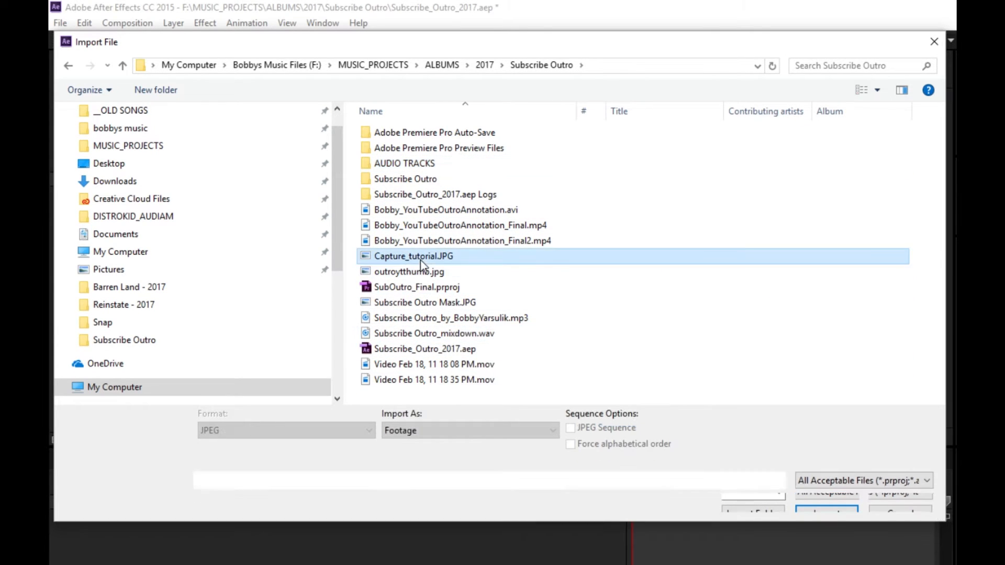
left_click(825, 513)
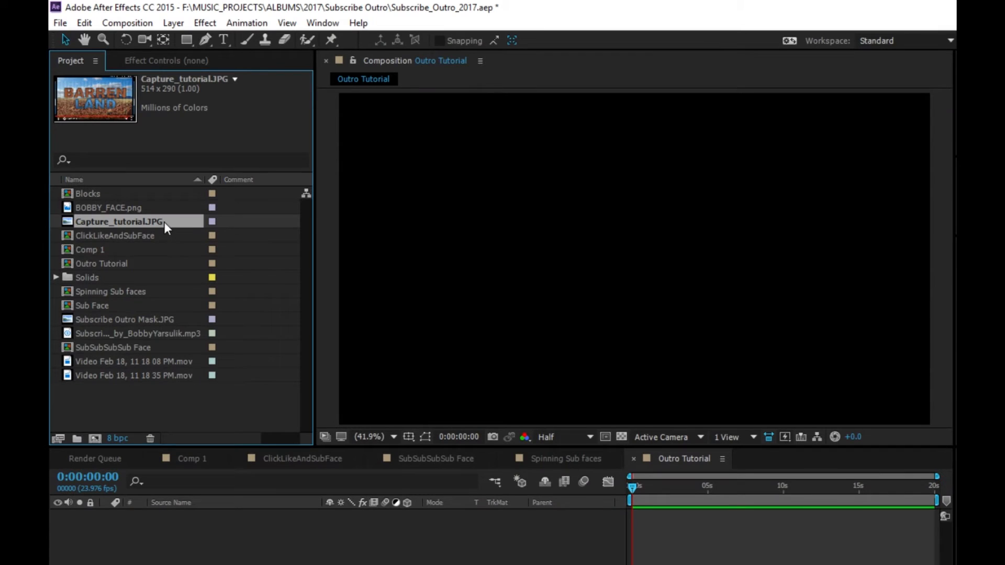
- Add Capture_tutorial.JPG as a layer in the Outro Tutorial composition and set the preview resolution to Full
left_click_drag(164, 222, 597, 482)
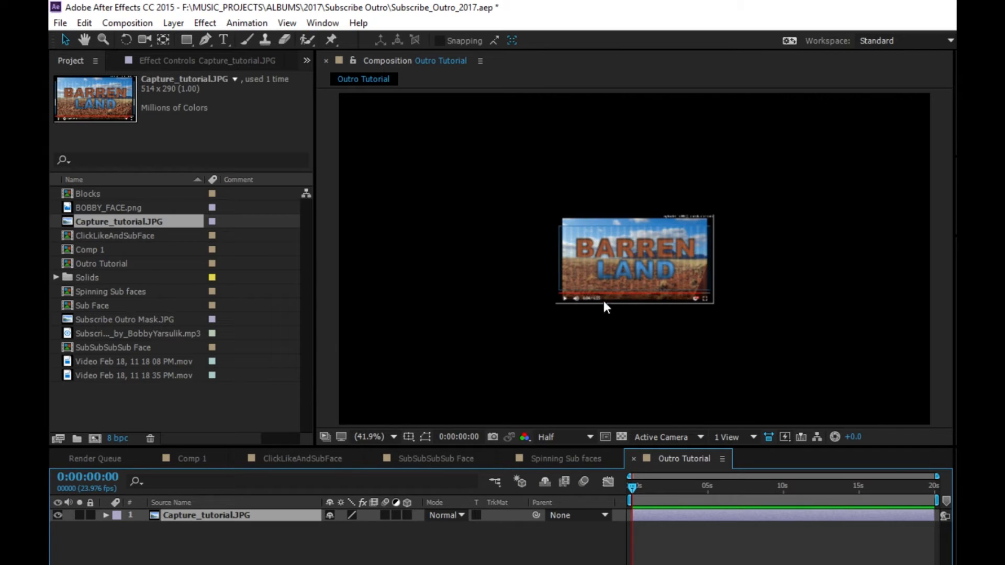
left_click(548, 438)
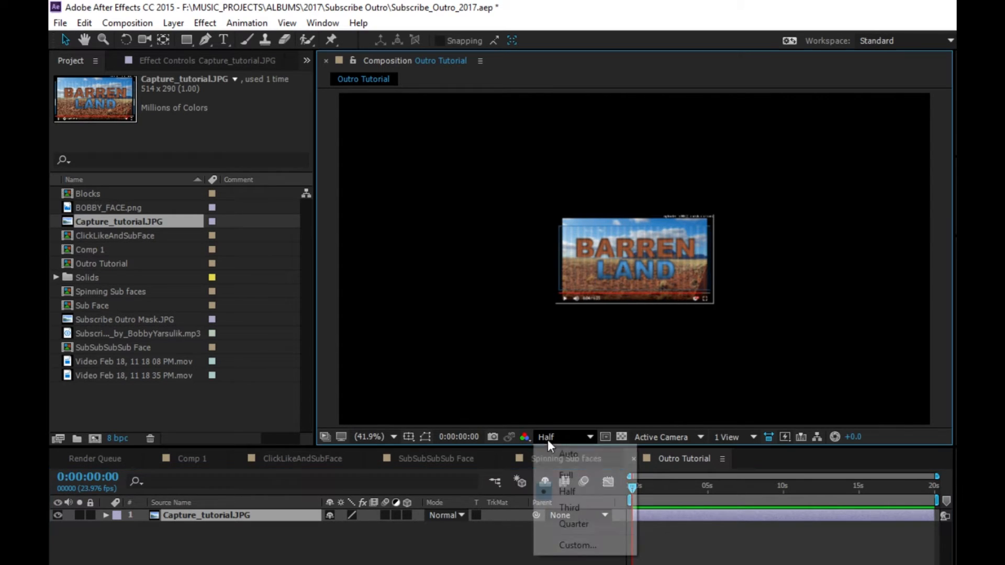
left_click(567, 474)
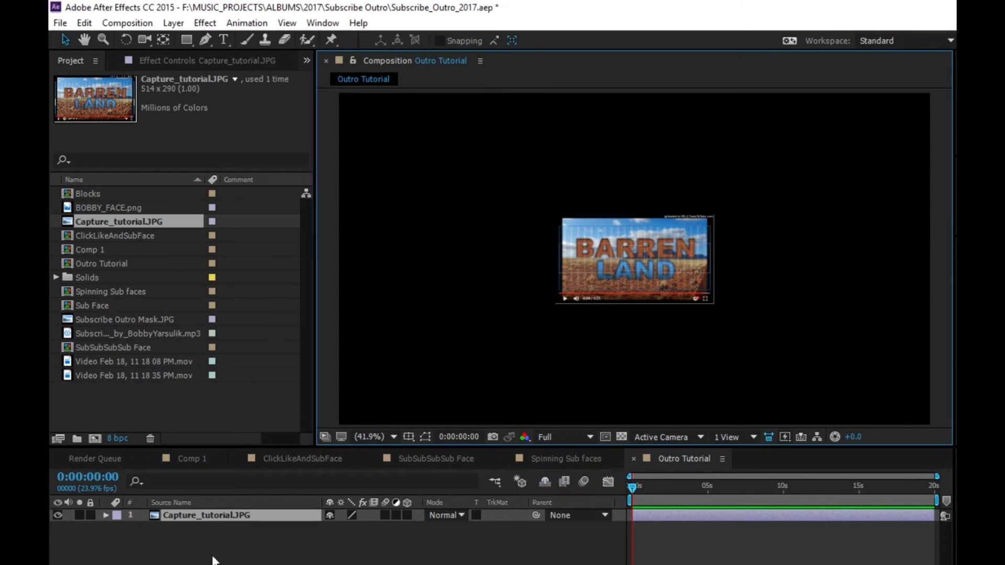
- Scale the Capture_tutorial.JPG layer to 375% so the screenshot fills the composition frame
key("s")
left_click(220, 519)
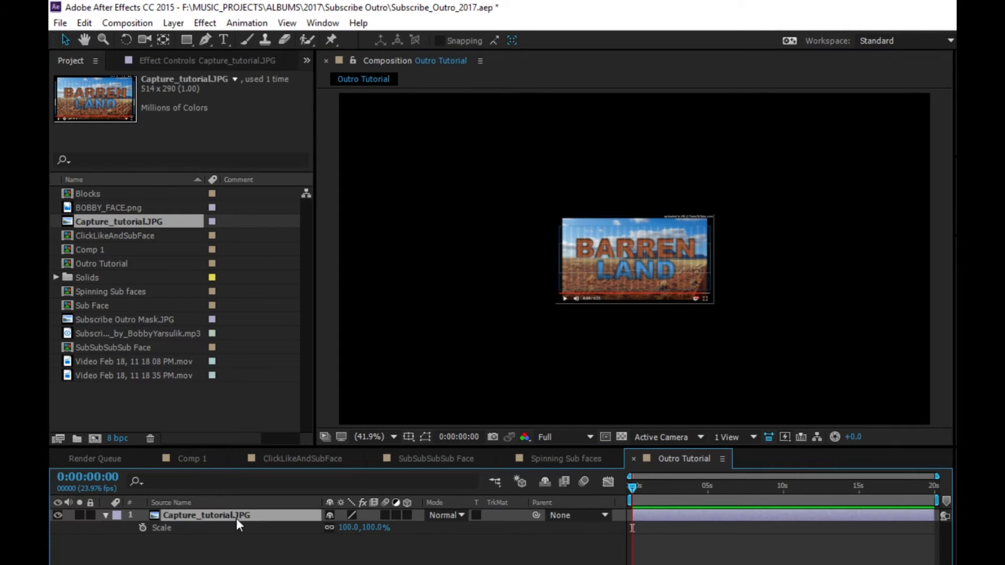
key("s")
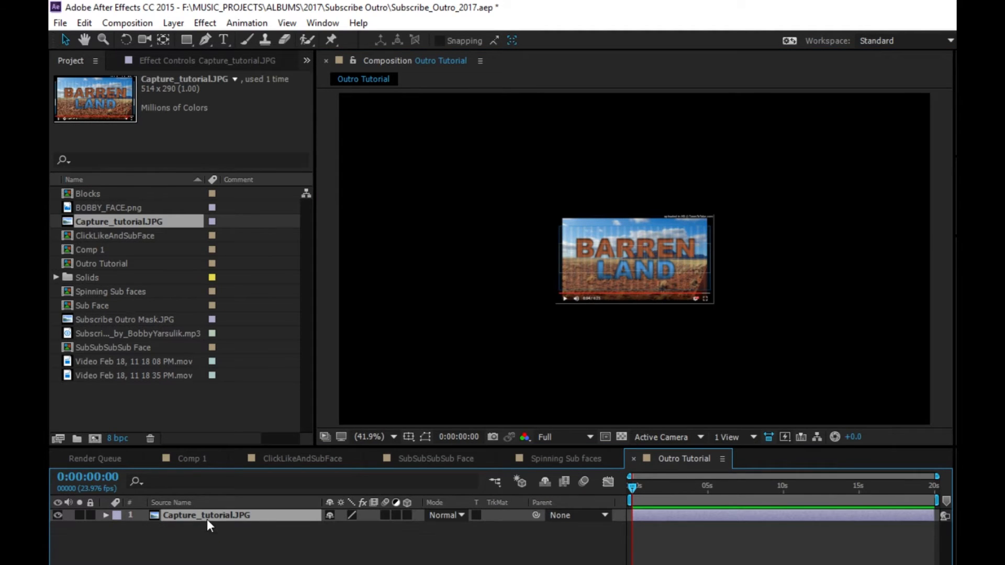
key("s")
left_click_drag(353, 530, 540, 517)
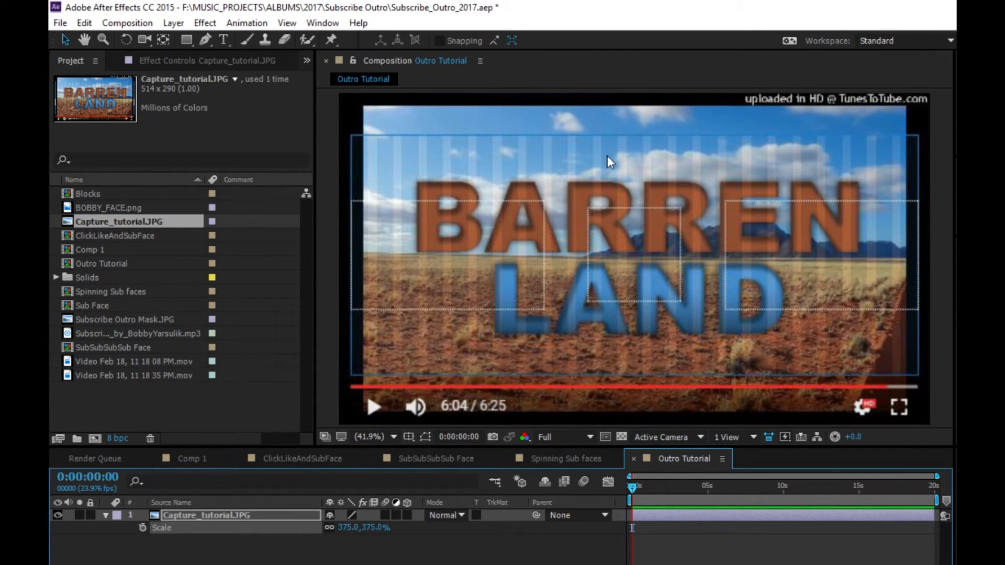
- Draw three filled rectangles on a new shape layer, tracing the two wide element outlines and the square outline between them
right_click(252, 559)
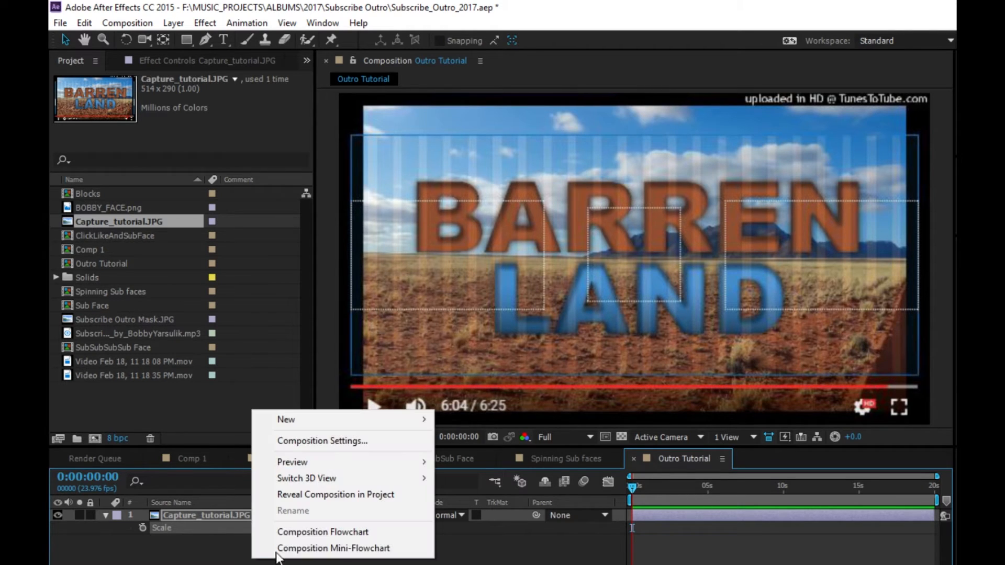
left_click(423, 353)
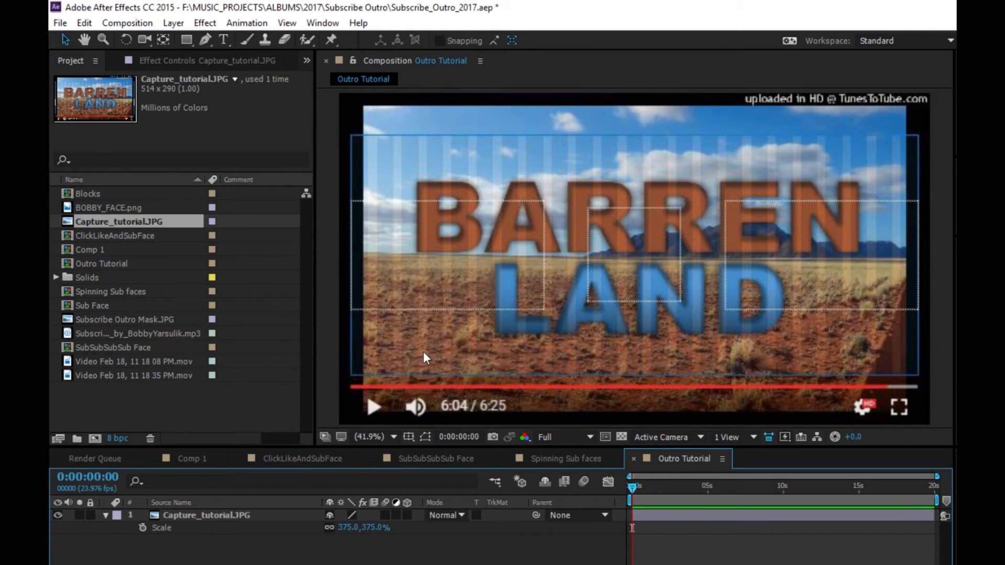
left_click(187, 40)
left_click(215, 44)
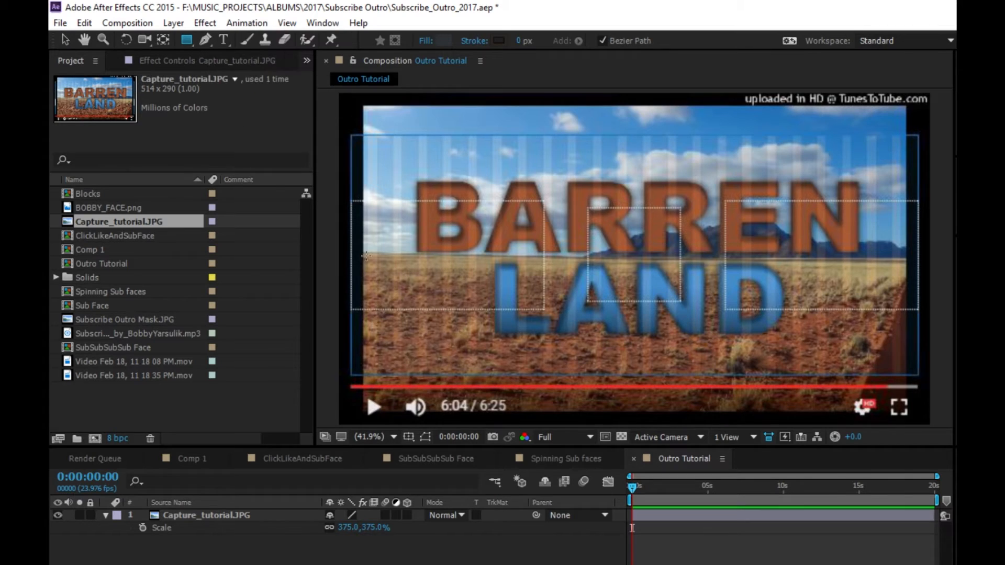
left_click(289, 556)
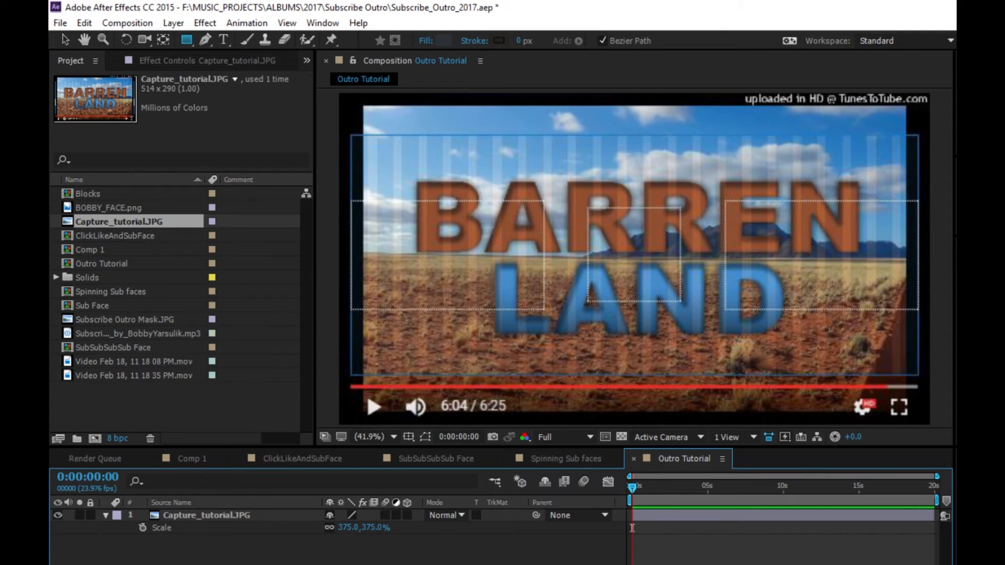
left_click(187, 41)
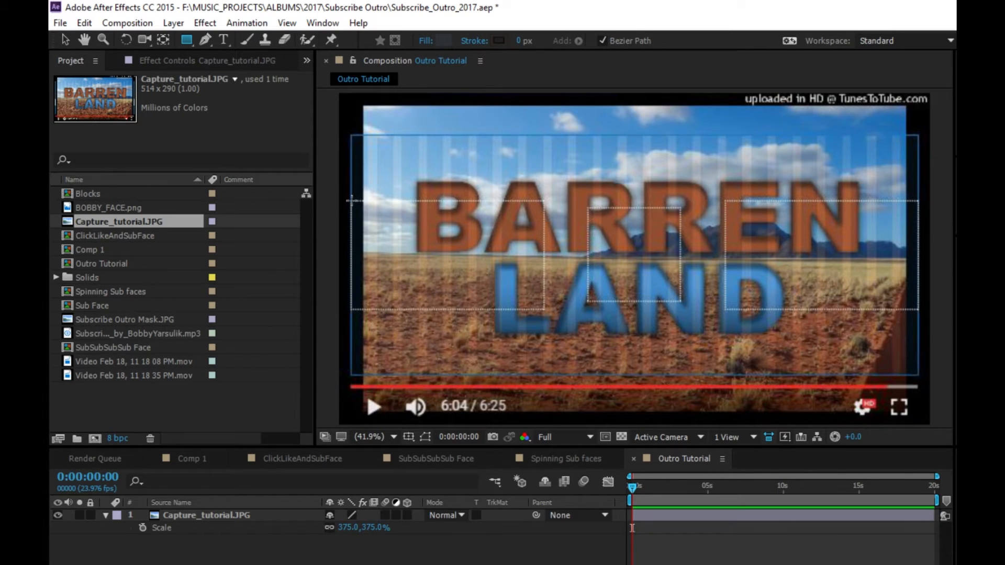
mouse_move(351, 200)
left_mouse_down()
mouse_move(396, 240)
mouse_move(502, 299)
mouse_move(545, 310)
left_mouse_up()
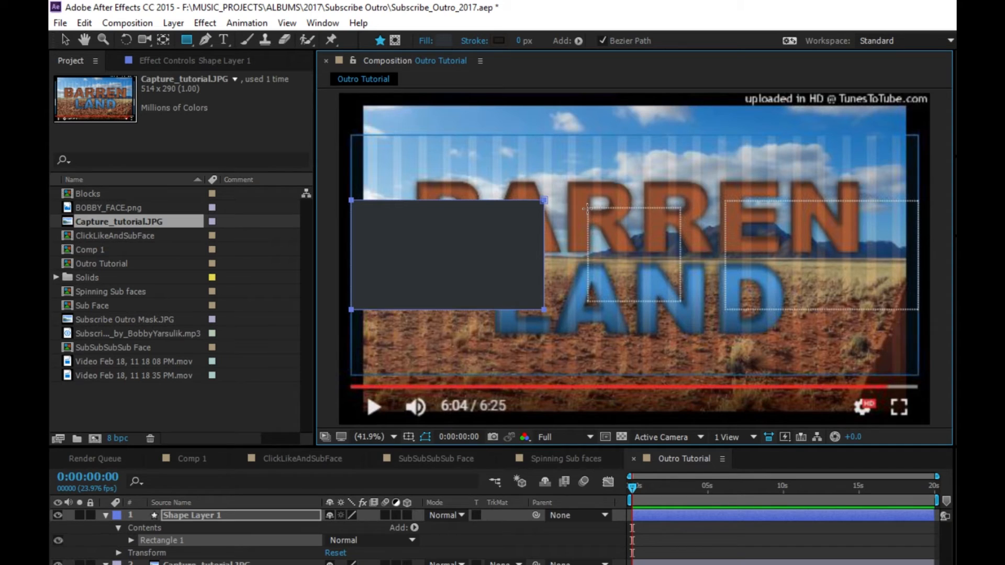
left_click_drag(587, 208, 681, 303)
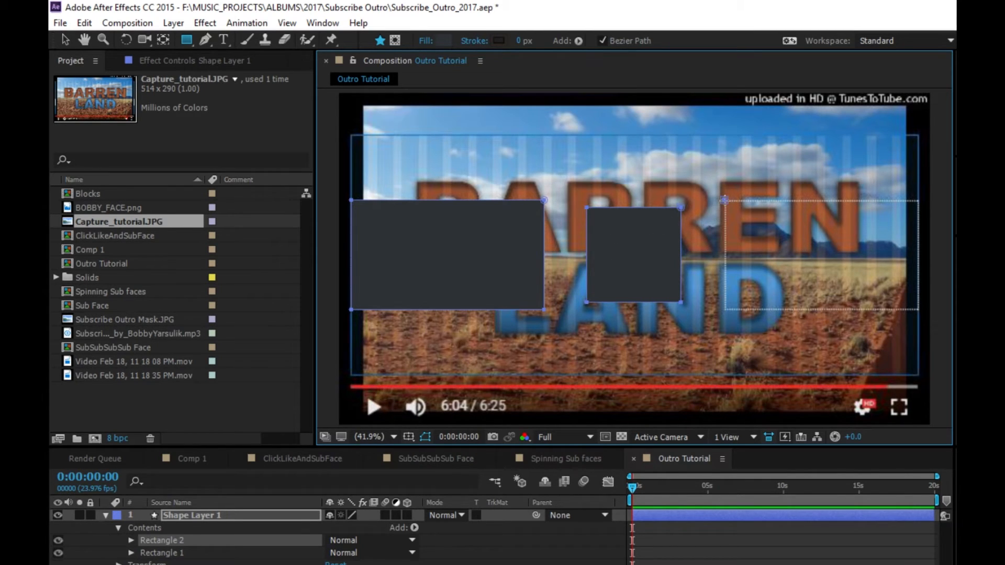
left_click_drag(725, 200, 919, 311)
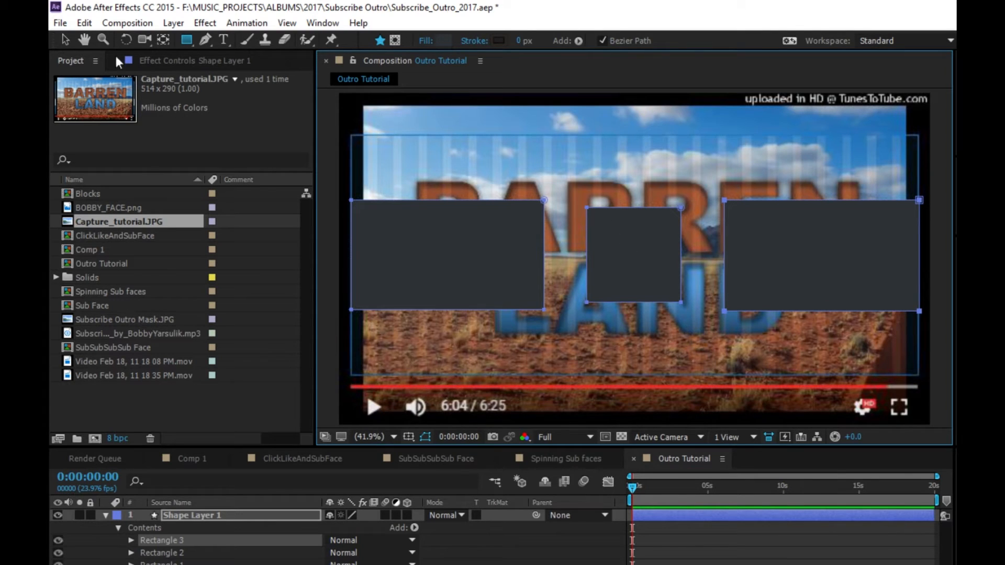
- Hide Rectangle 2 and draw a filled circle fitting the central square outline with the Ellipse tool, then collapse Shape Layer 1
left_click(186, 40)
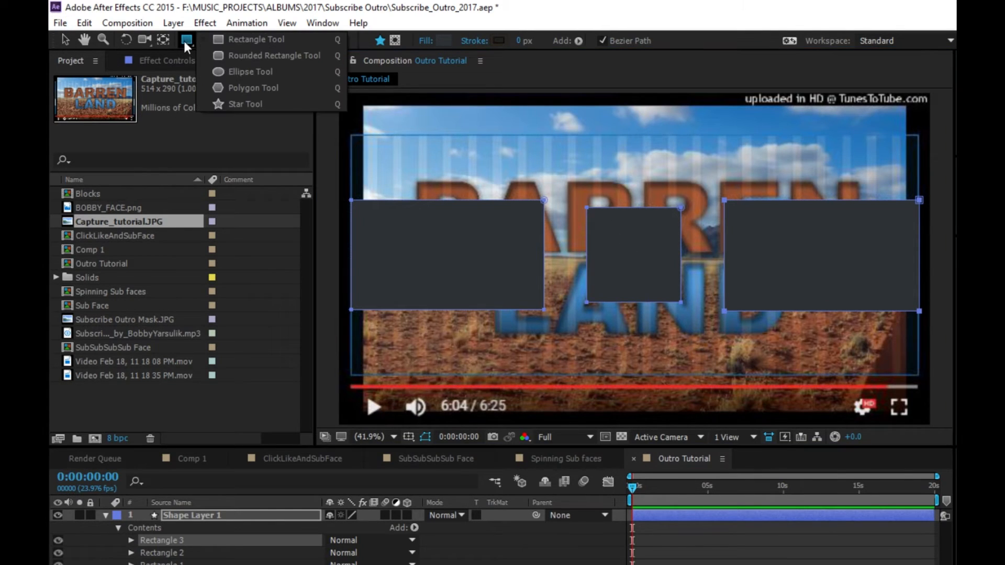
left_click(230, 72)
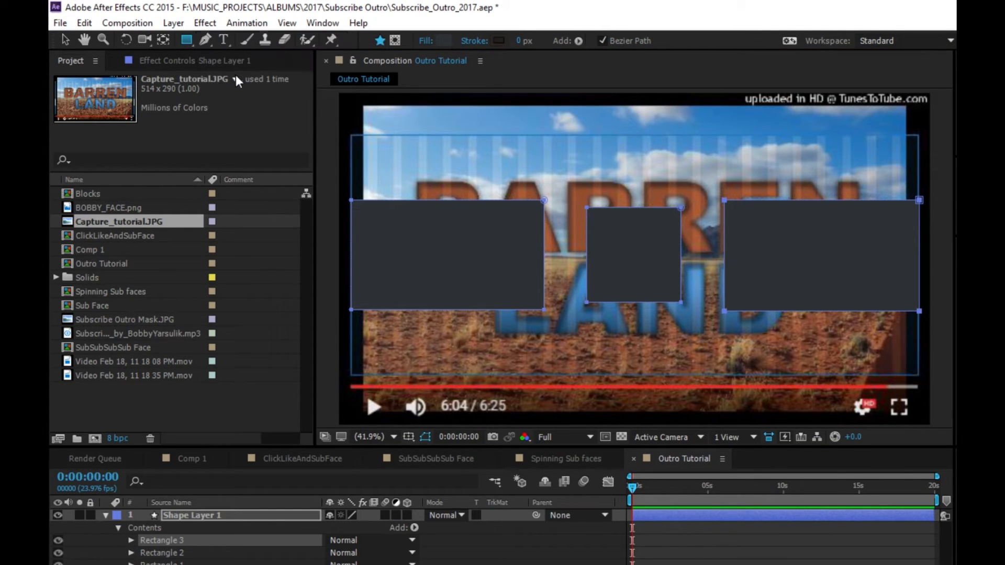
left_click(157, 554)
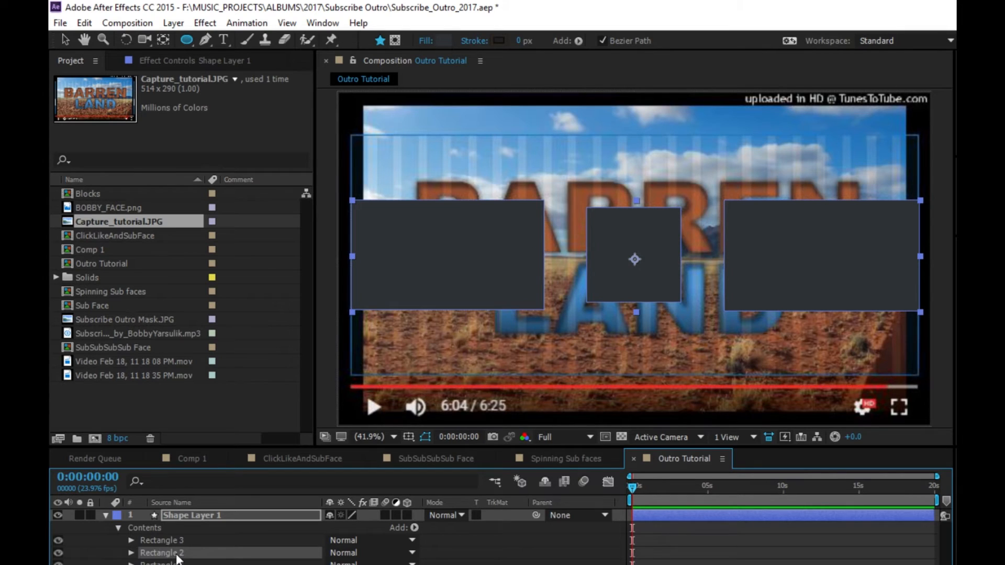
left_click(58, 553)
left_click(58, 553)
left_click(59, 553)
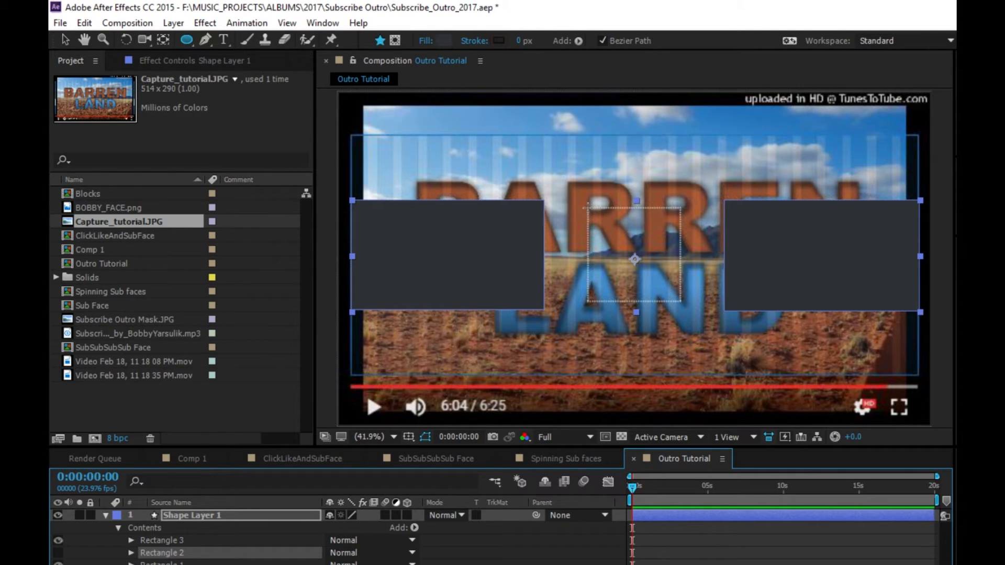
left_click_drag(588, 207, 680, 302)
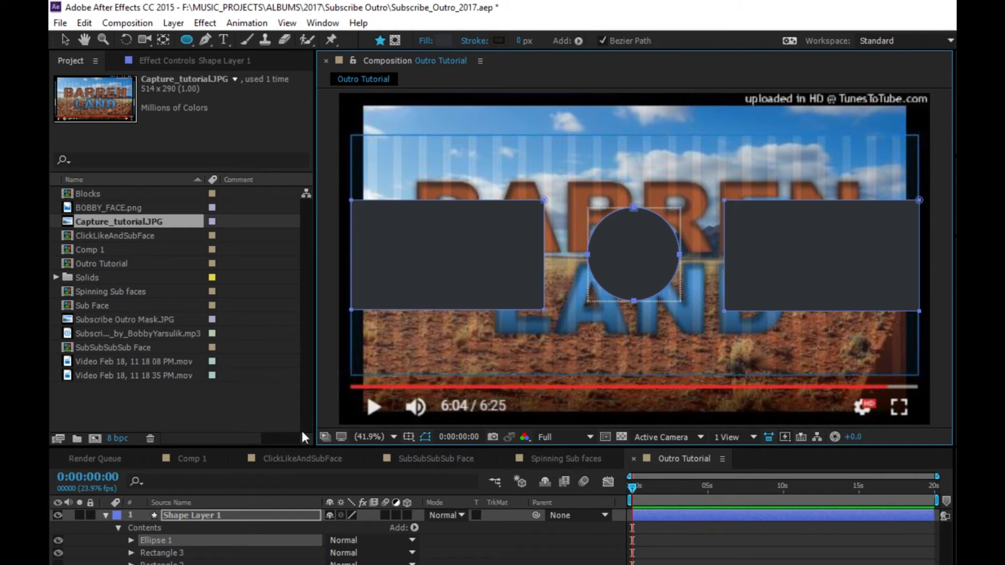
left_click(183, 563)
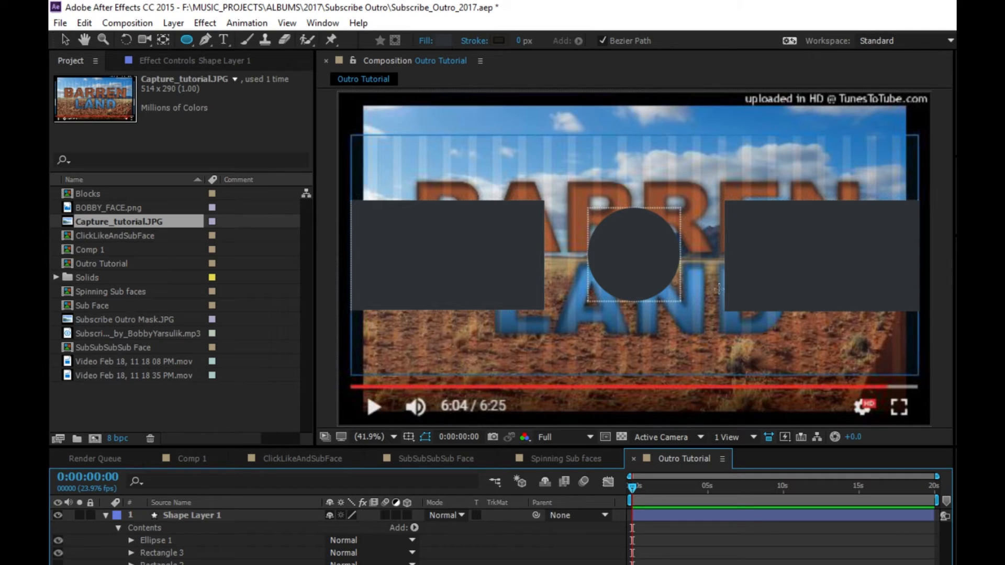
left_click(106, 515)
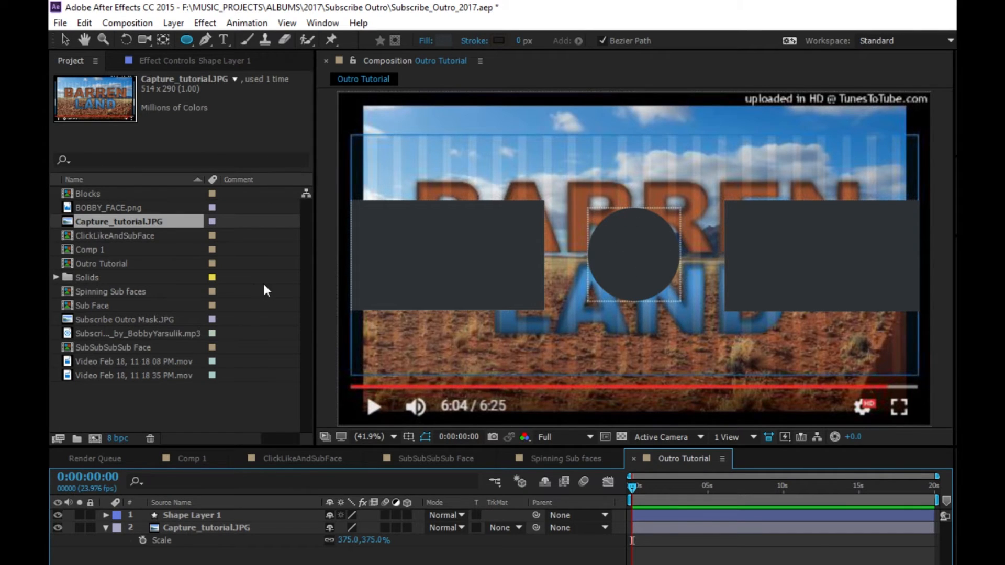
left_click(118, 208)
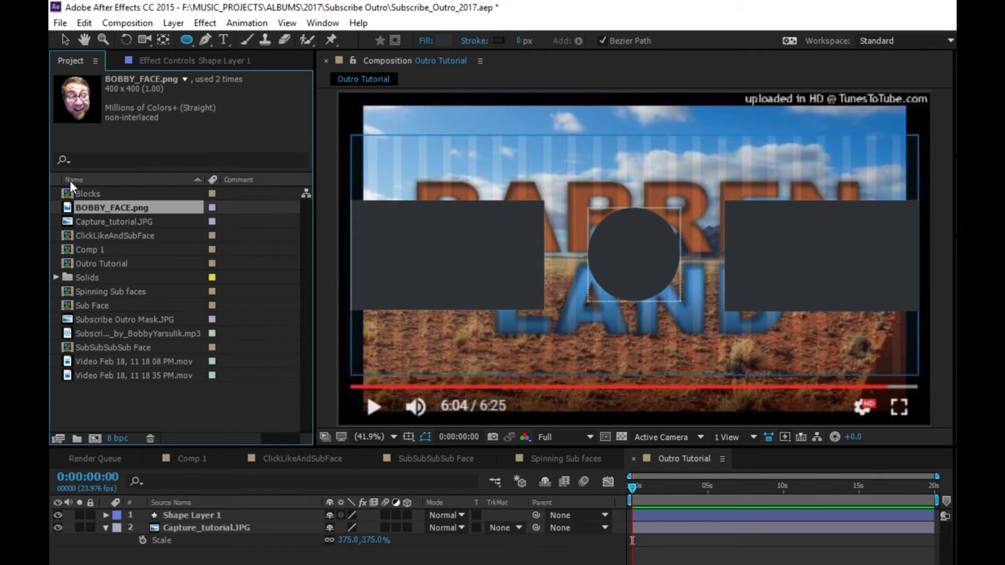
right_click(179, 556)
mouse_move(257, 447)
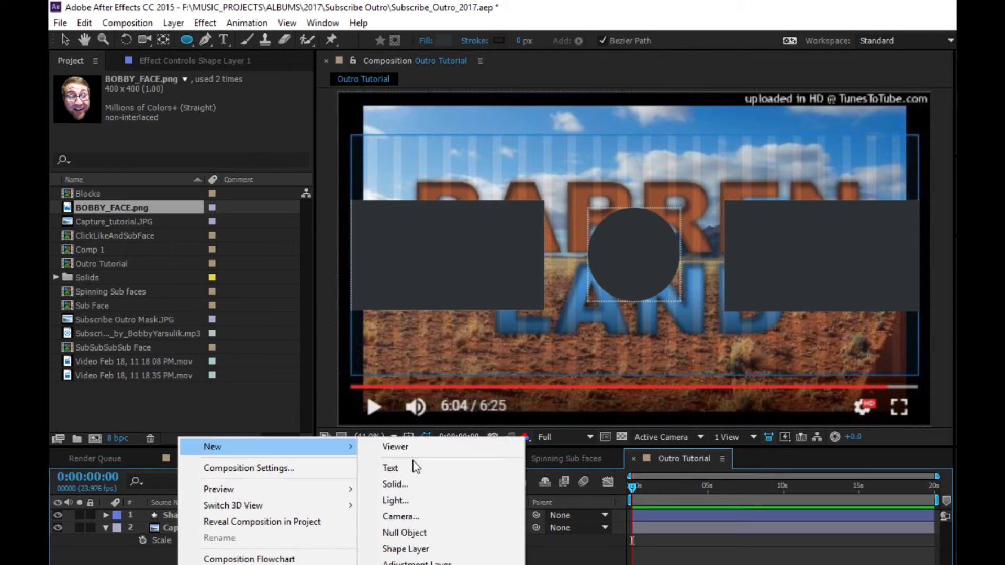
left_click(391, 465)
right_click(202, 562)
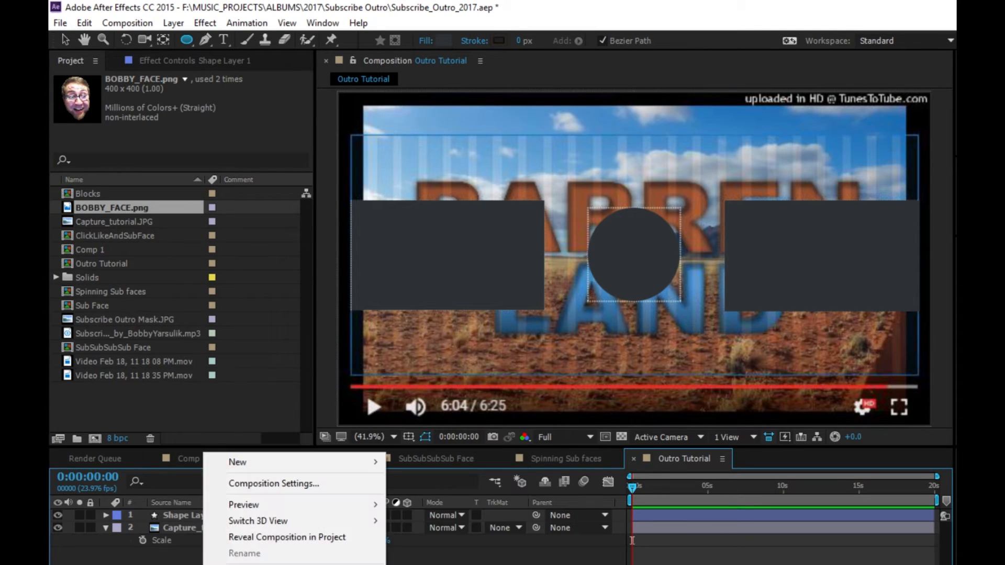
key("Escape")
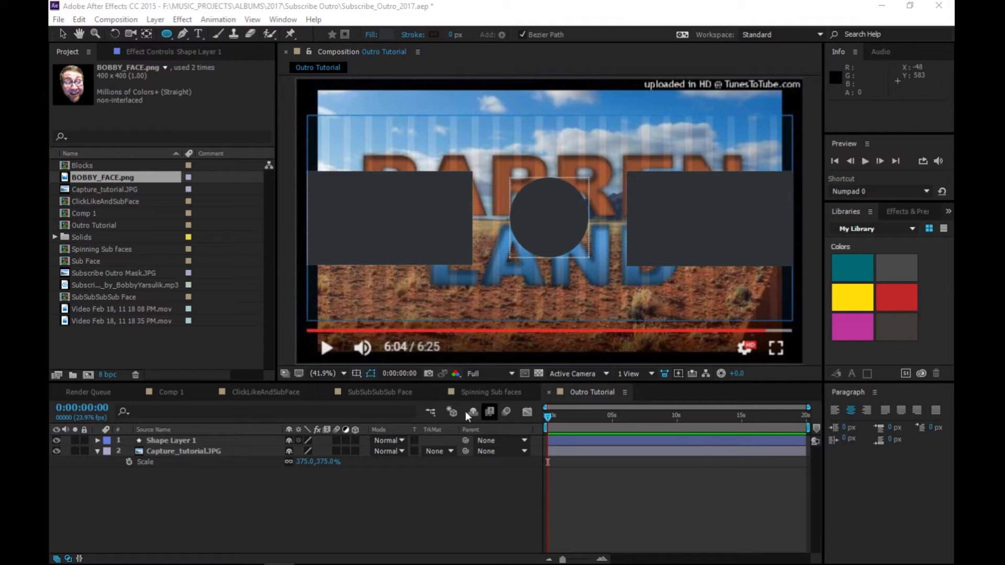
- Add a white solid layer to the Outro Tutorial composition and place it beneath Shape Layer 1 as the background
right_click(251, 512)
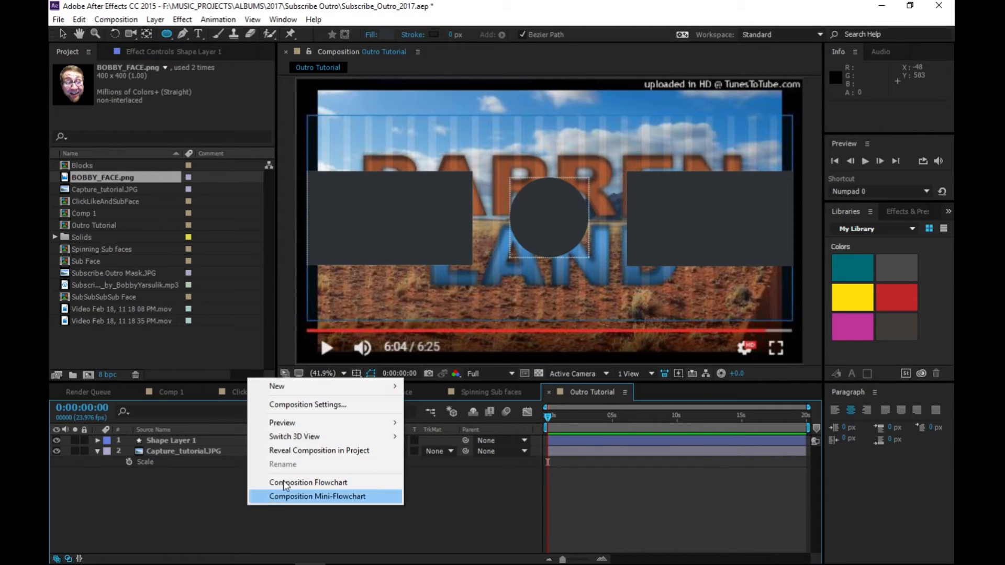
mouse_move(312, 390)
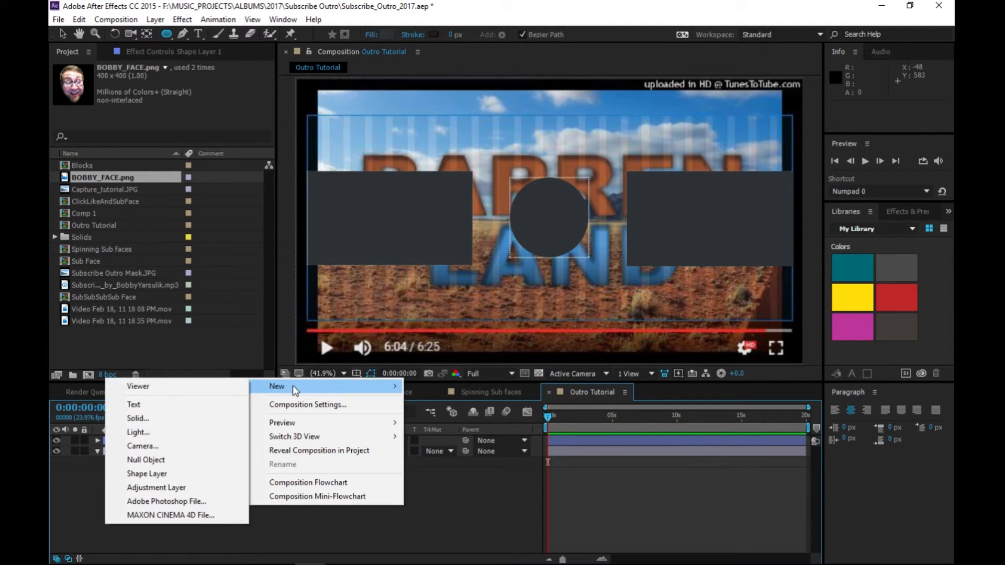
left_click(165, 419)
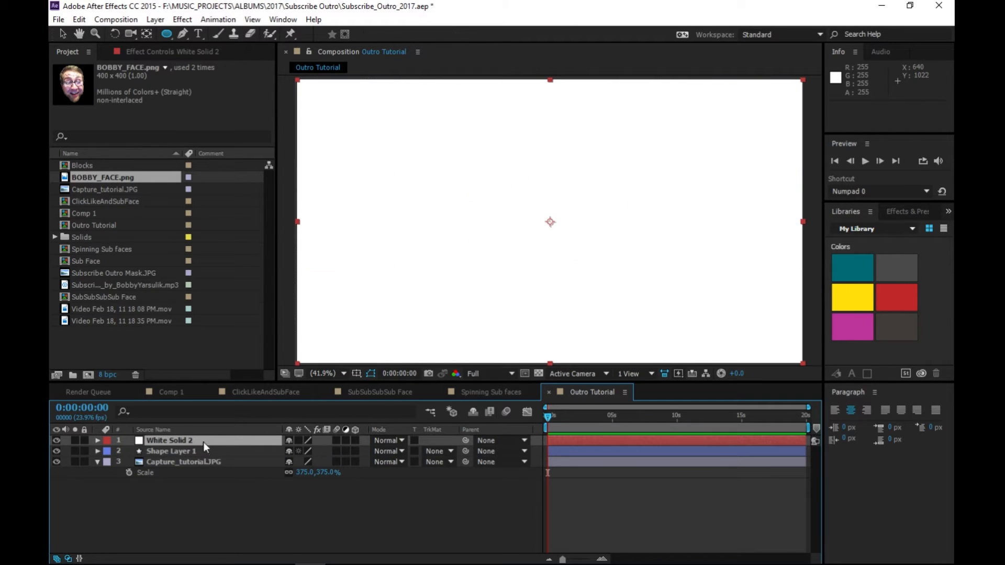
left_click_drag(203, 442, 185, 454)
left_click(179, 440)
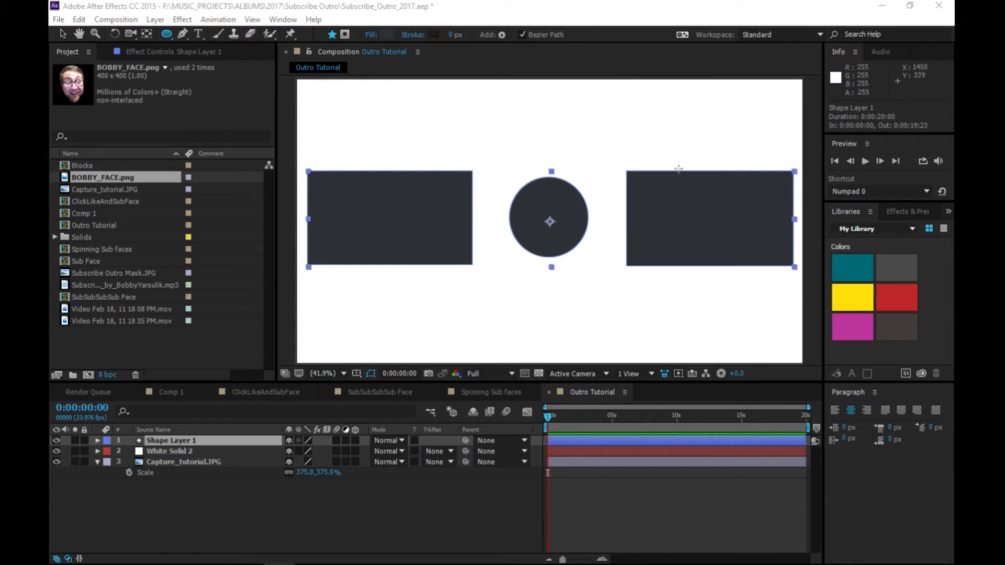
left_click(248, 519)
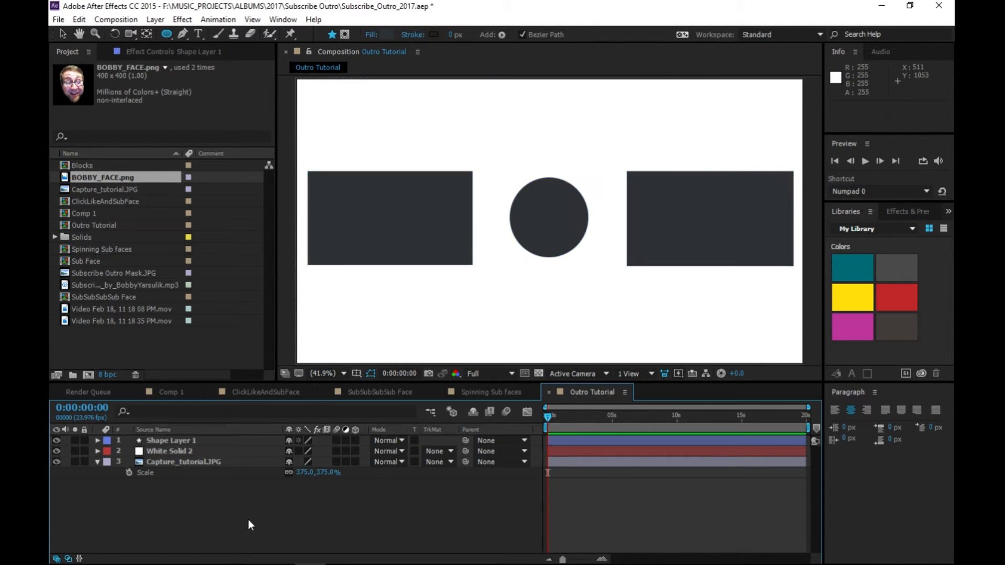
- Delete the Capture_tutorial.JPG layer from the Outro Tutorial composition
left_click(199, 462)
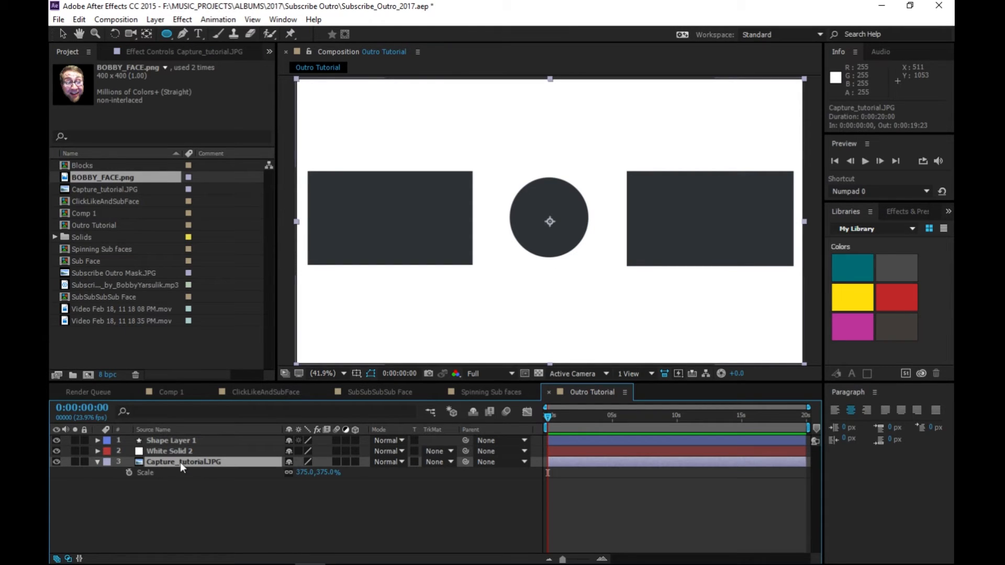
left_click(184, 471)
left_click(184, 464)
key("Delete")
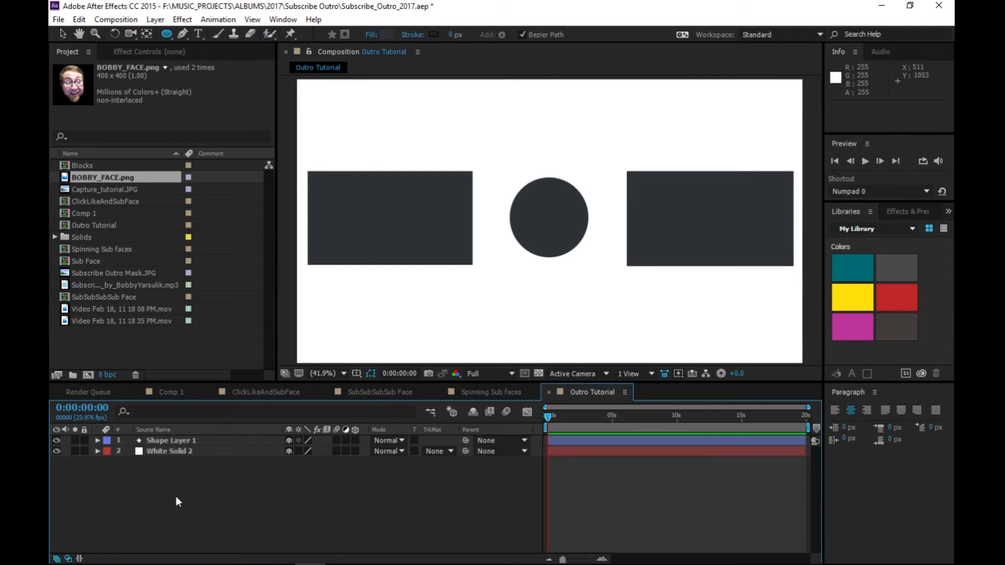
- Add BOBBY_FACE.png to the Outro Tutorial composition as the topmost layer
left_click(109, 189)
left_click(99, 179)
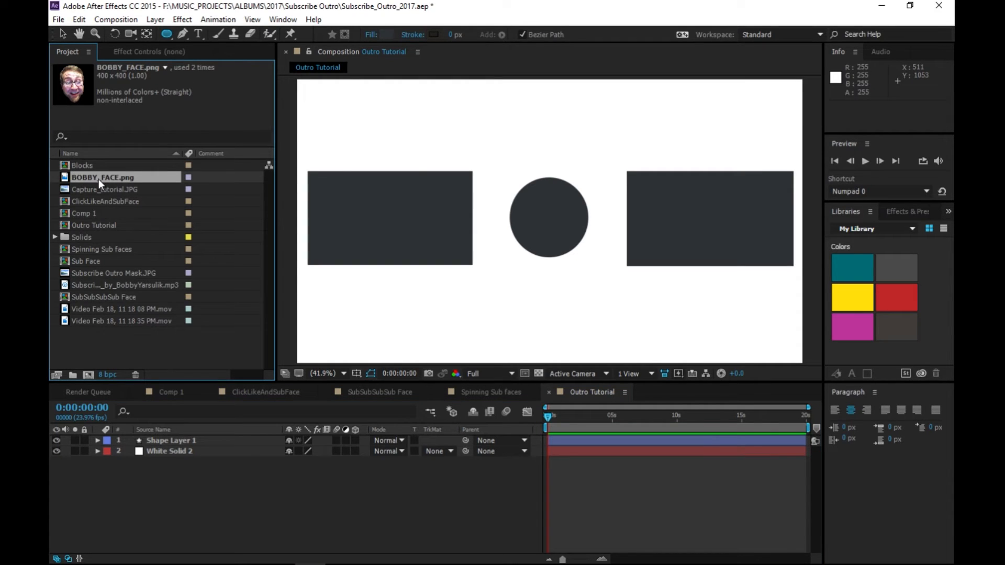
left_click_drag(95, 182, 198, 439)
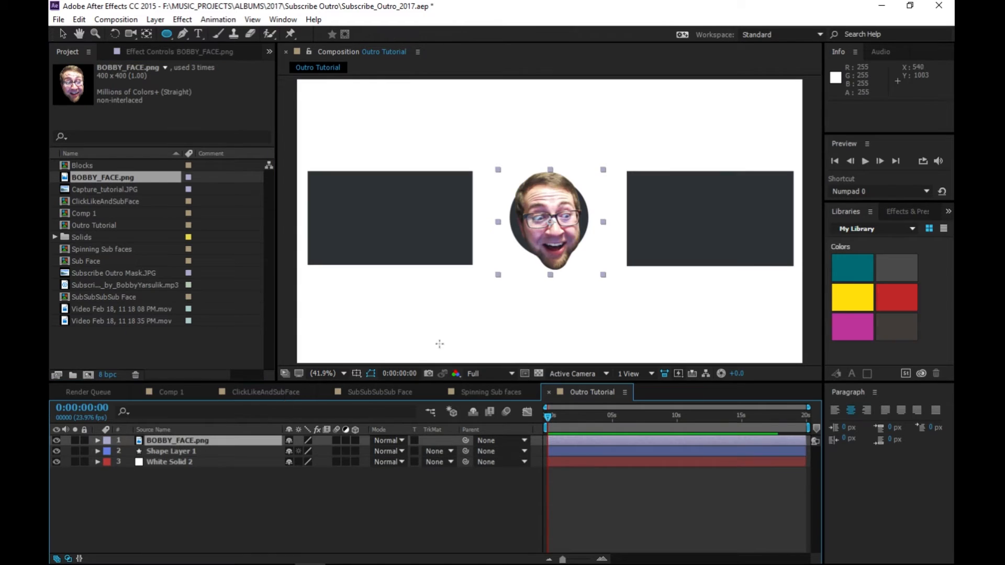
- Scale the BOBBY_FACE.png layer to 68% and position the face inside the central circle
key("v")
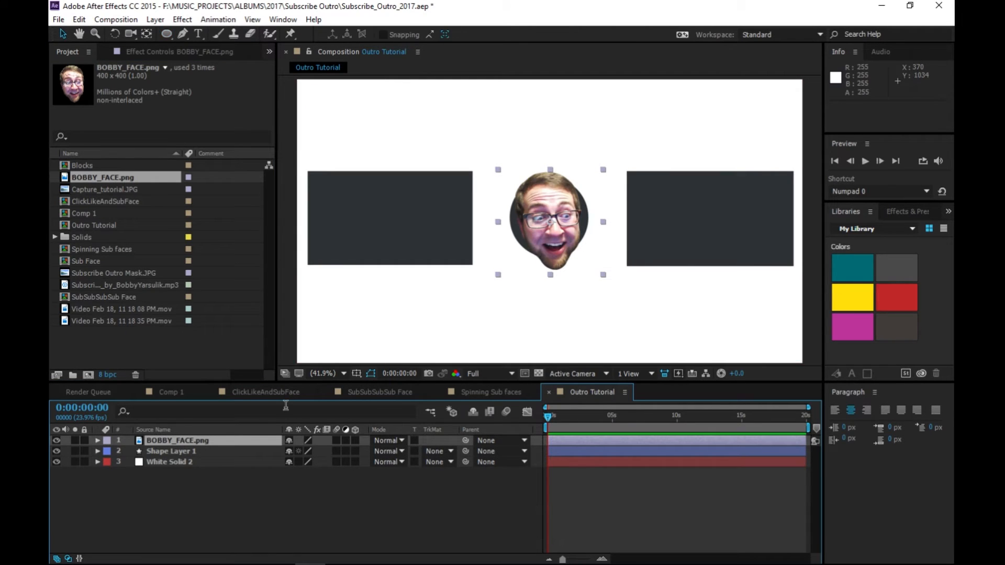
key("s")
mouse_move(305, 451)
left_mouse_down()
mouse_move(361, 449)
mouse_move(312, 441)
left_mouse_up()
left_click_drag(559, 242, 553, 175)
left_click_drag(305, 451, 271, 456)
left_click_drag(550, 138, 555, 199)
left_click_drag(306, 451, 305, 452)
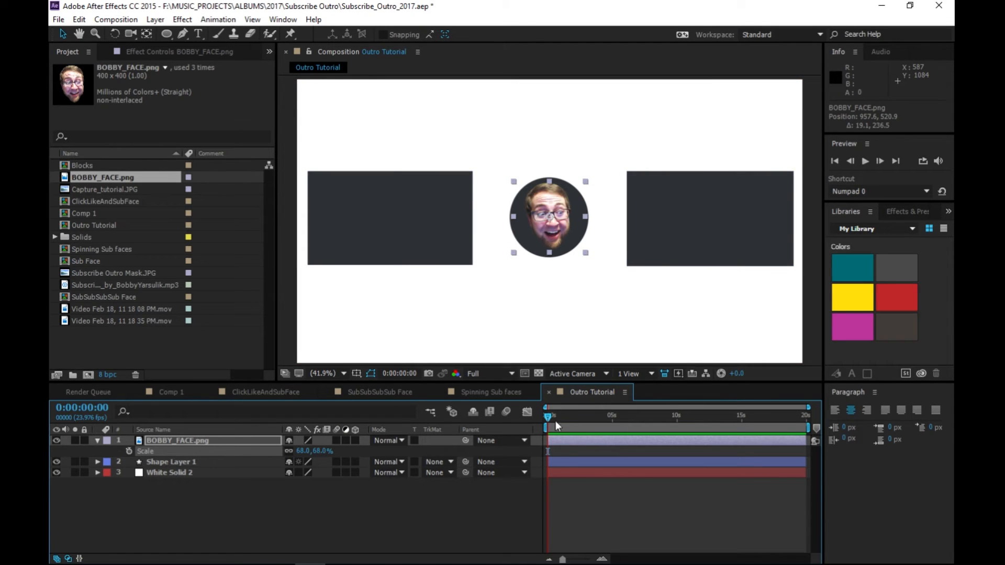
- Preview the composition from its start and return to the first frame
left_click_drag(555, 420, 584, 417)
key("space")
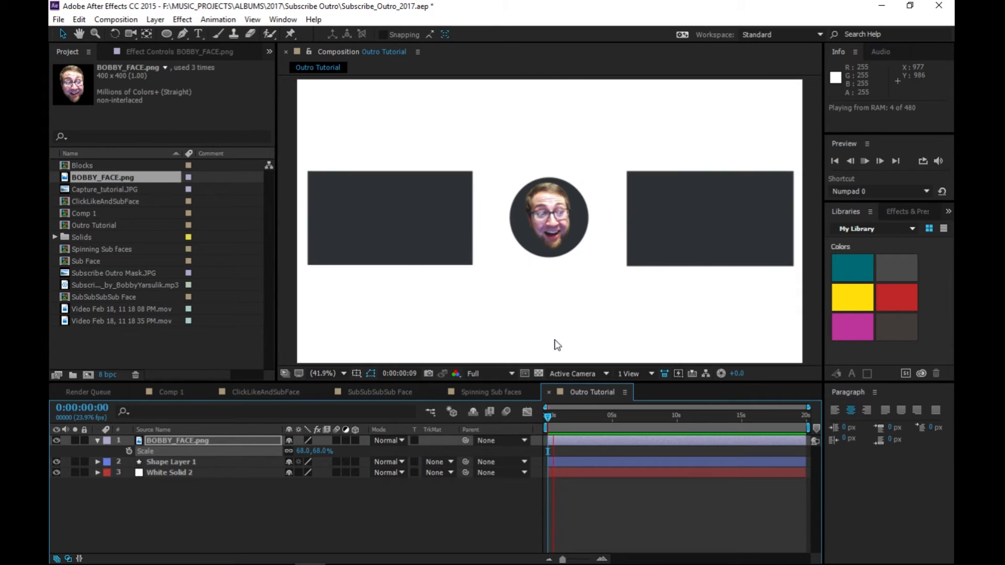
left_click_drag(548, 419, 538, 420)
key("space")
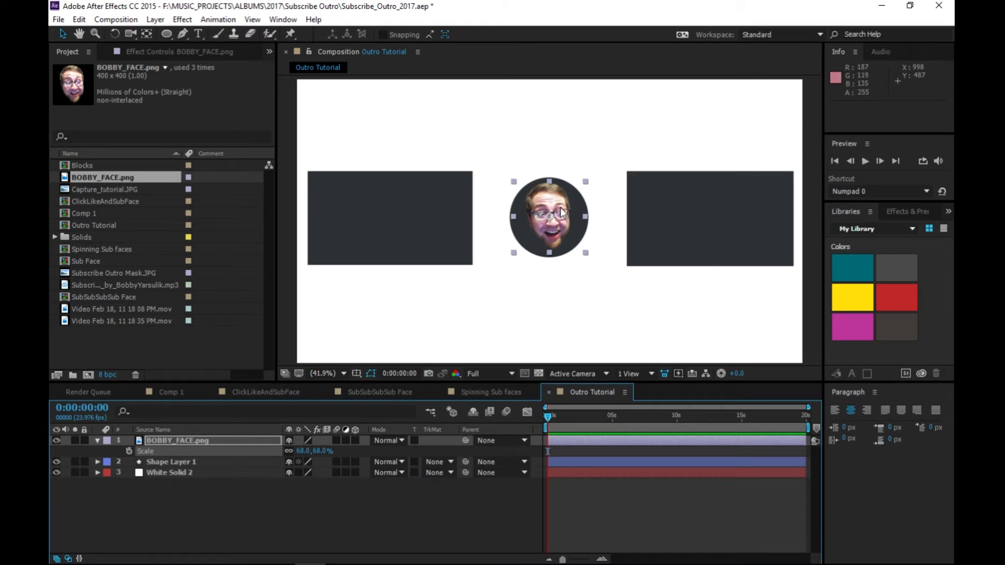
- Expand the BOBBY_FACE.png layer to list all of its Transform properties
key("r")
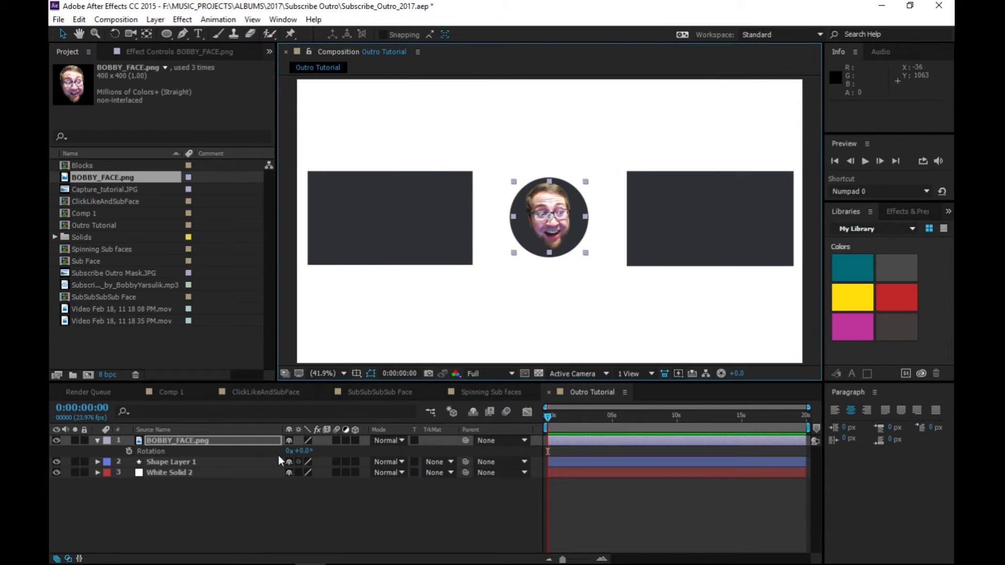
left_click(196, 442)
key("r")
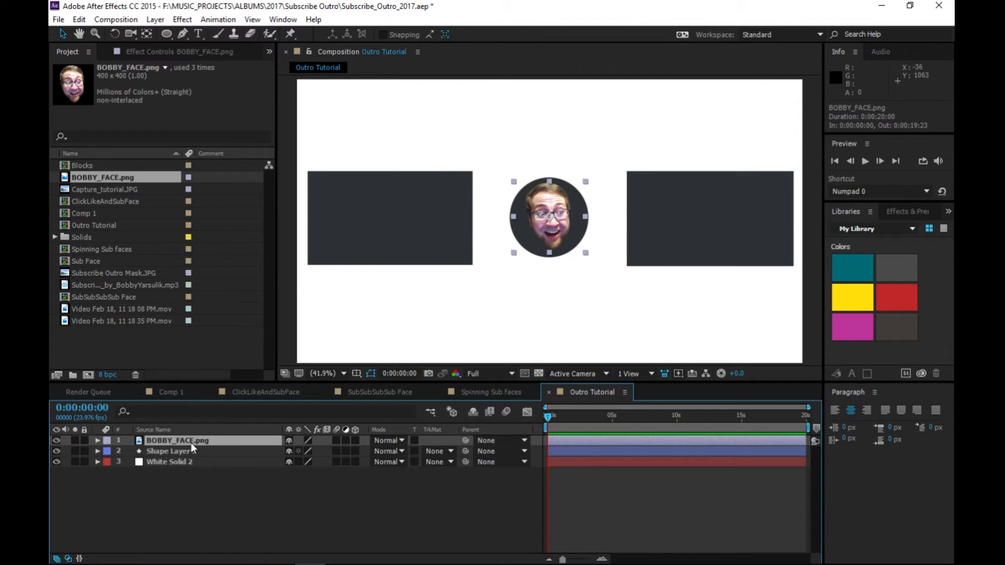
left_click(97, 441)
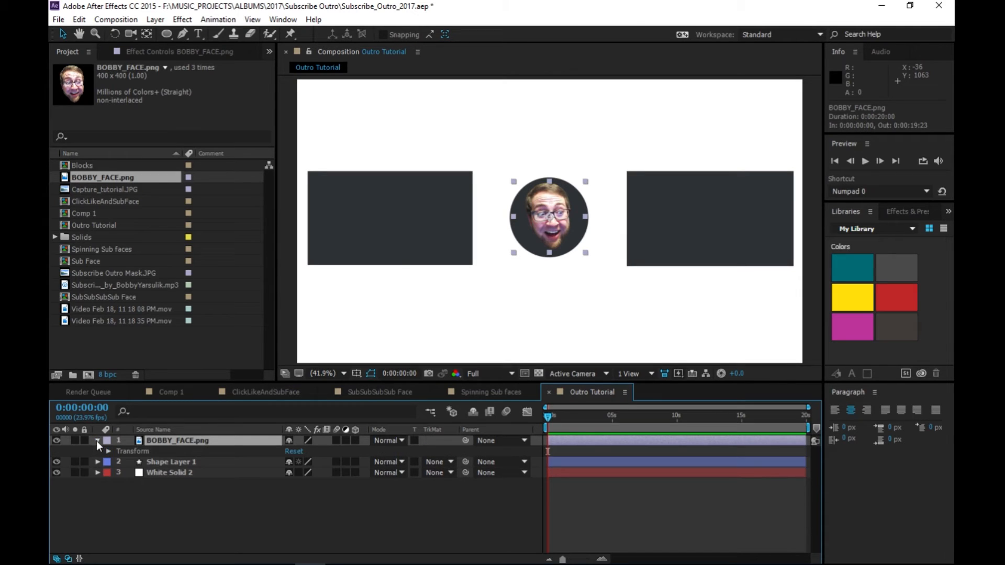
left_click(108, 452)
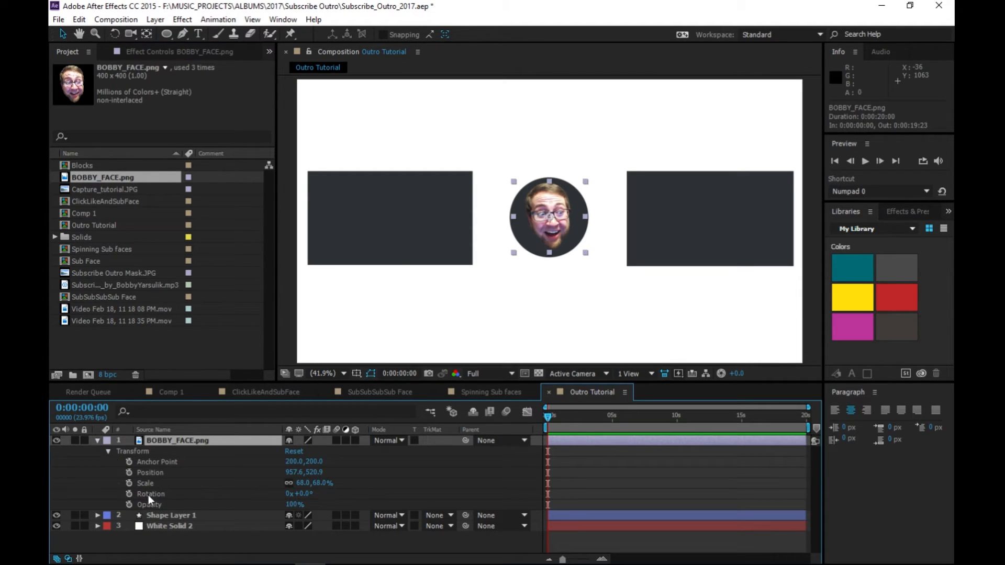
- Try rotating the face layer about its centre, and reset its Rotation to 0°
left_click_drag(299, 494, 325, 511)
left_click(304, 495)
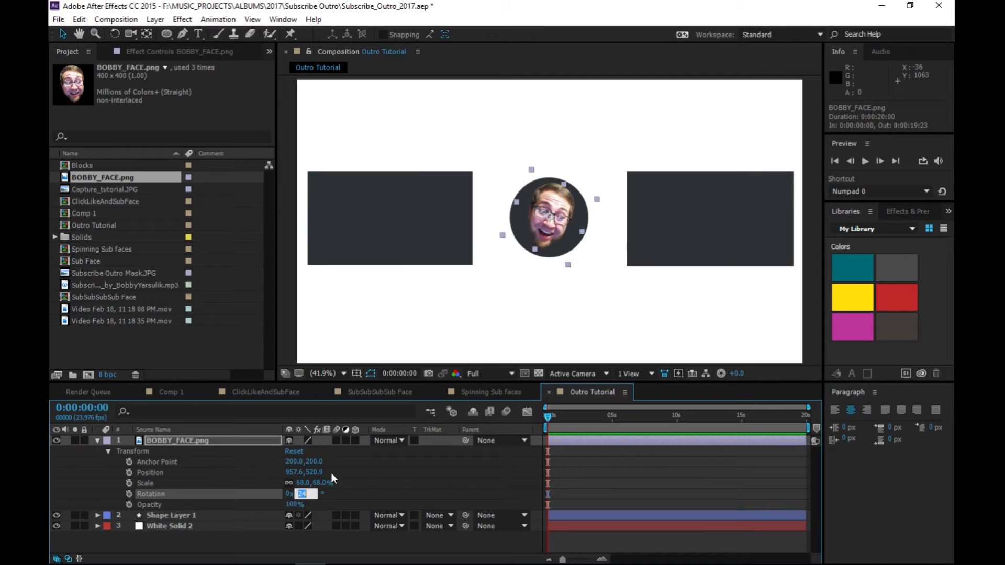
type("0")
key("Return")
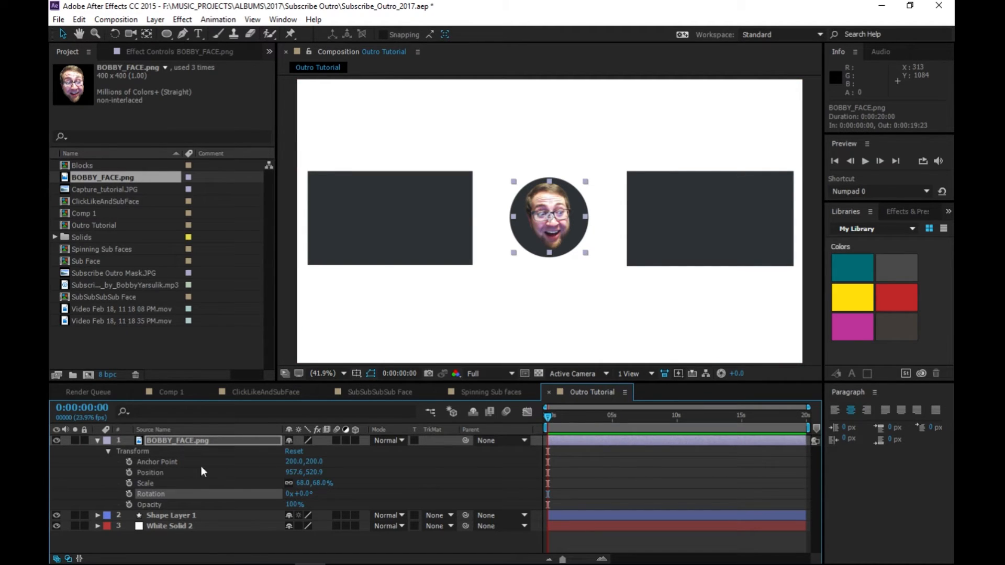
- Try a vertical anchor point of 580 with a test rotation on the face layer, and restore Rotation 0° and anchor point 200
left_click(141, 464)
left_click_drag(312, 463, 453, 462)
left_click_drag(510, 442, 579, 435)
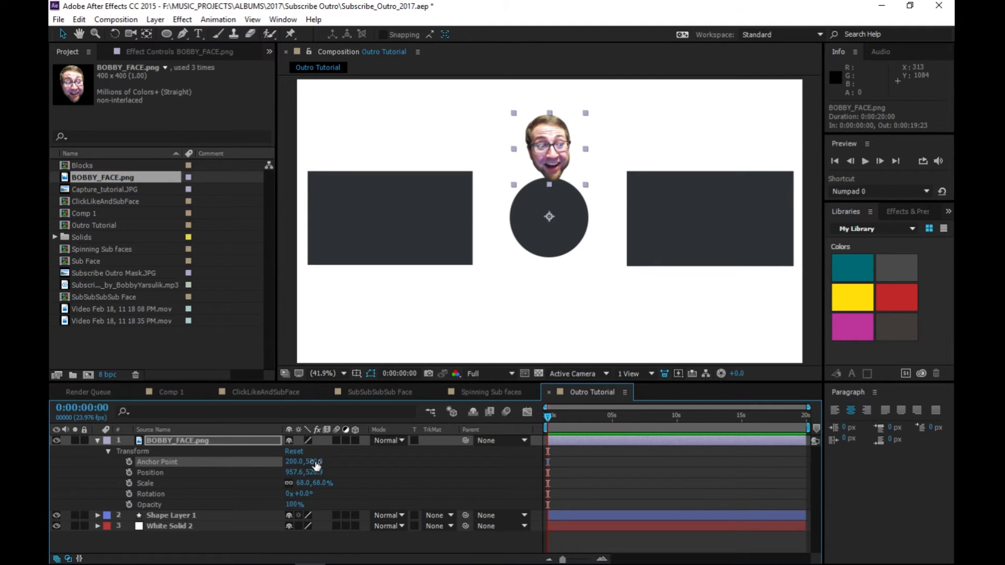
mouse_move(303, 493)
left_mouse_down()
mouse_move(392, 488)
mouse_move(182, 482)
mouse_move(272, 479)
mouse_move(305, 492)
left_mouse_up()
left_click(308, 494)
type("0")
key("Return")
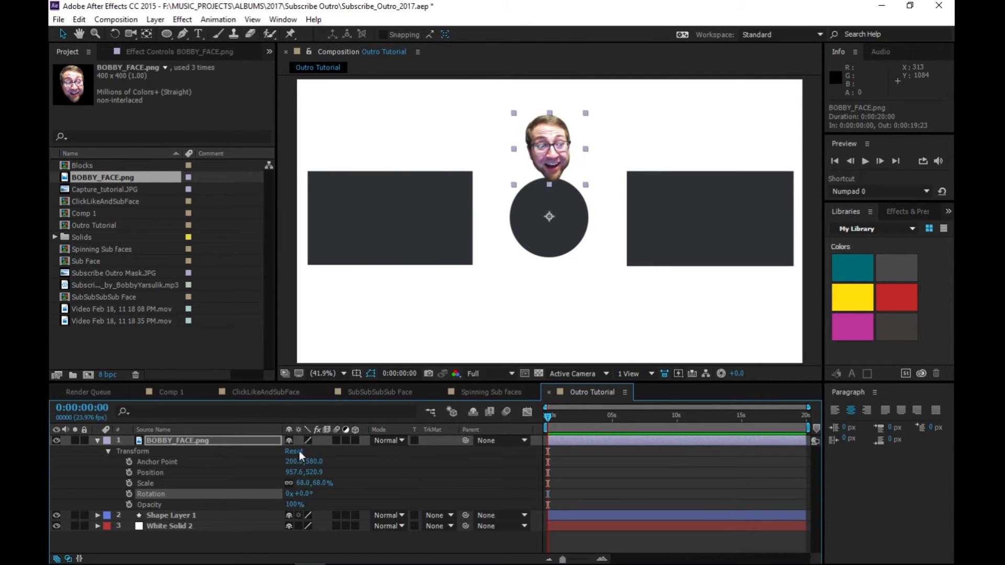
type("200")
key("Return")
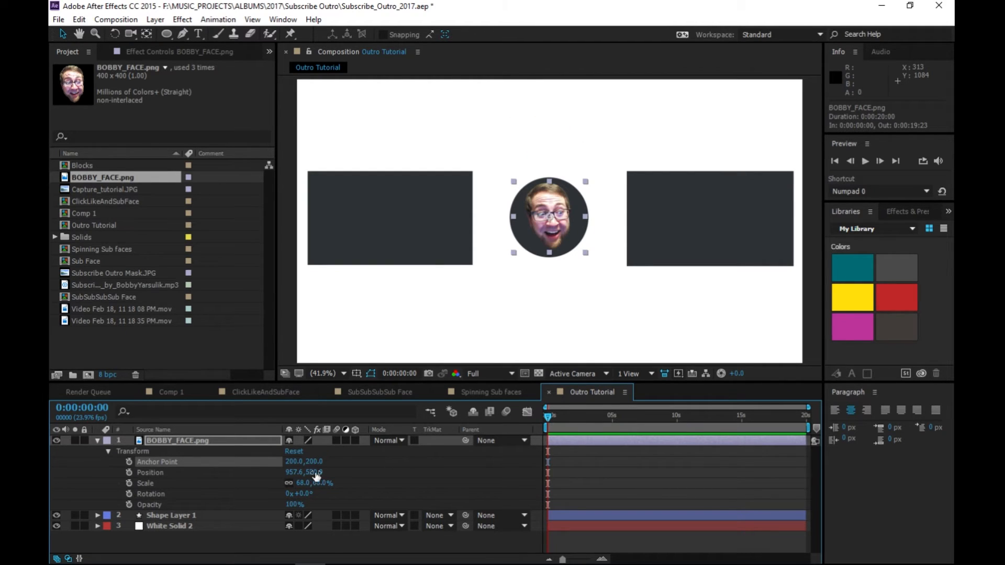
- Keyframe the face layer's Anchor Point at 200, 200 on the first frame and 200, 580 at 0:00:01:09
key("space")
key("space")
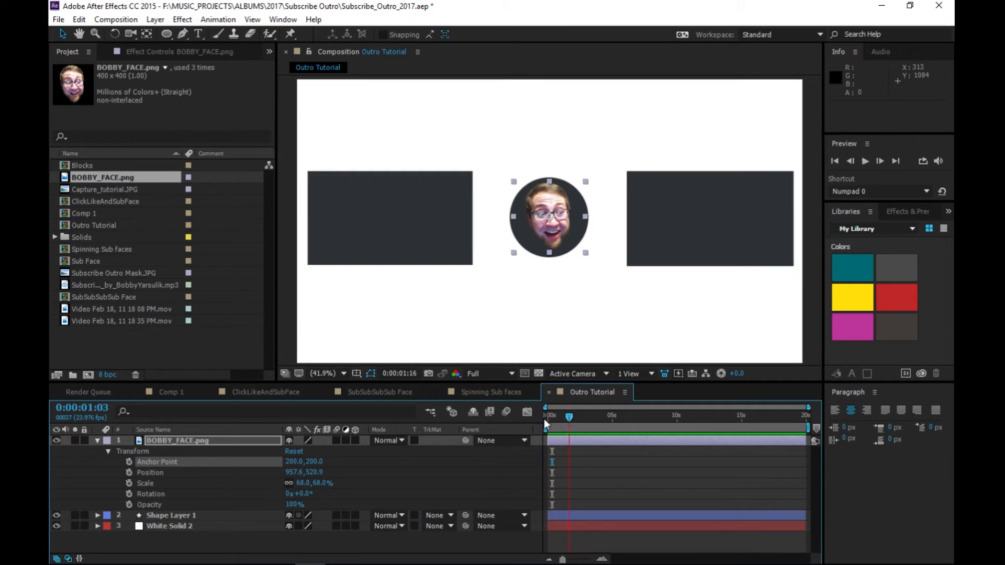
left_click(127, 462)
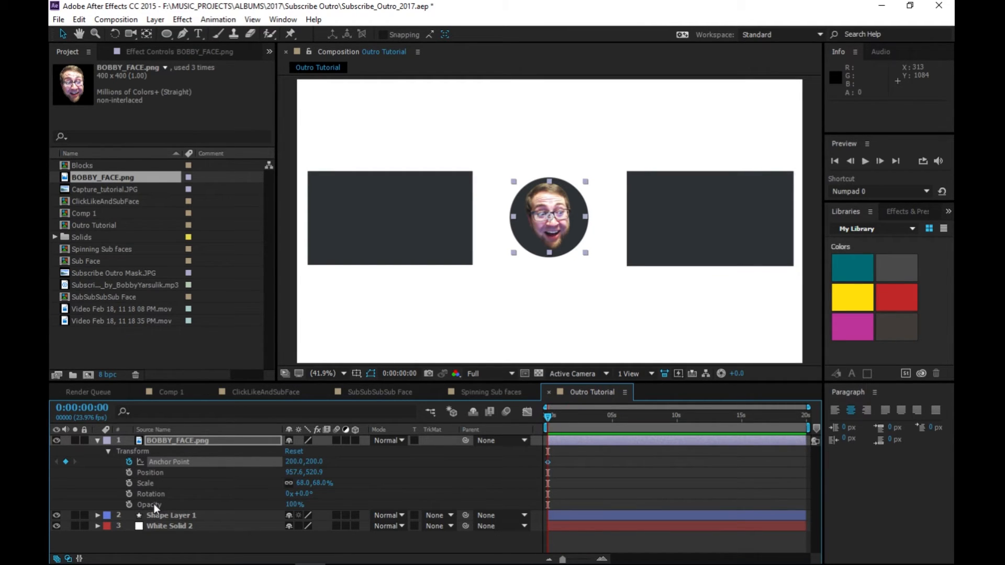
left_click_drag(548, 415, 566, 416)
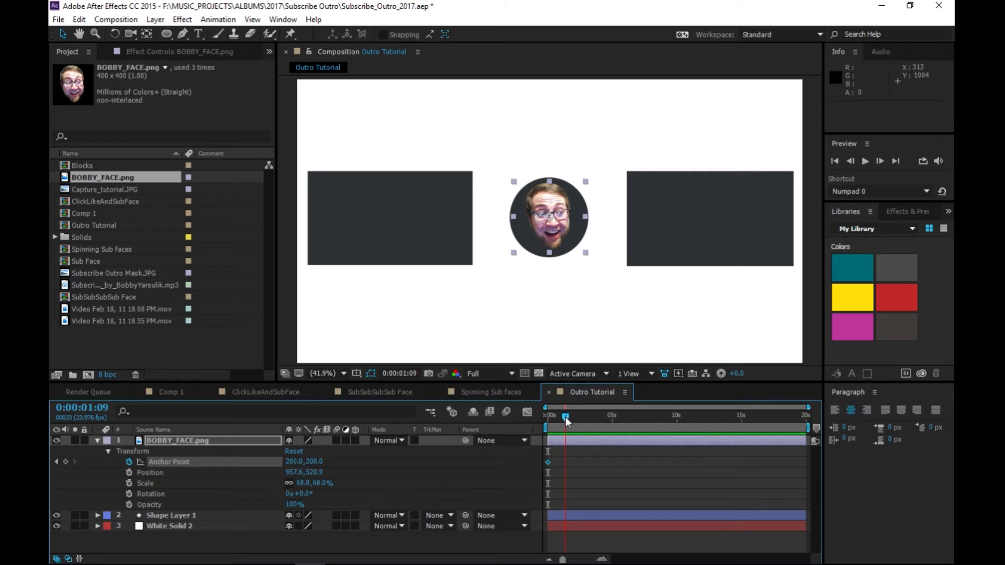
left_click(317, 462)
type("580")
key("Return")
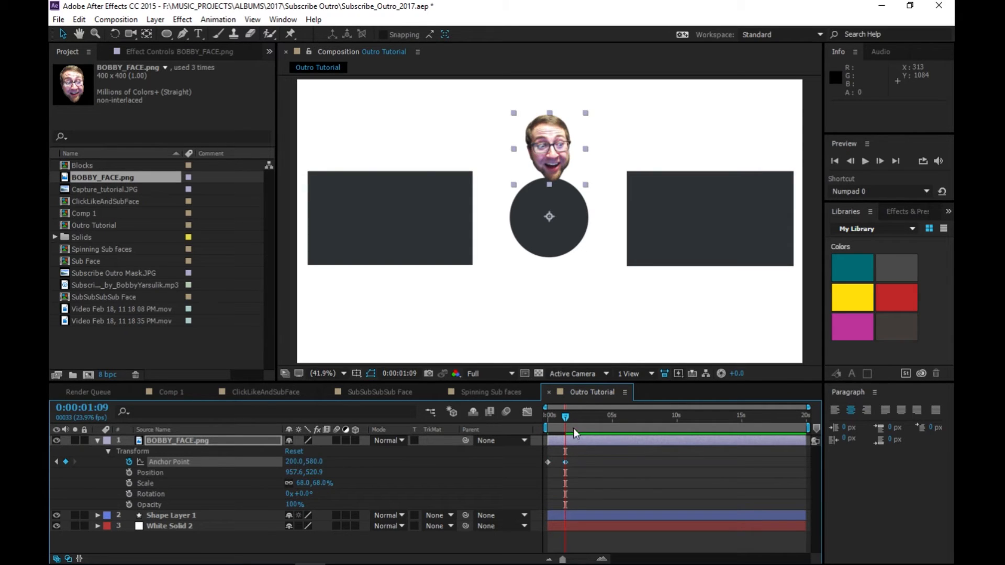
- Preview the face's rise and shift the second Anchor Point keyframe earlier to 0:00:00:18 for a faster motion
left_click_drag(565, 423, 541, 423)
key("space")
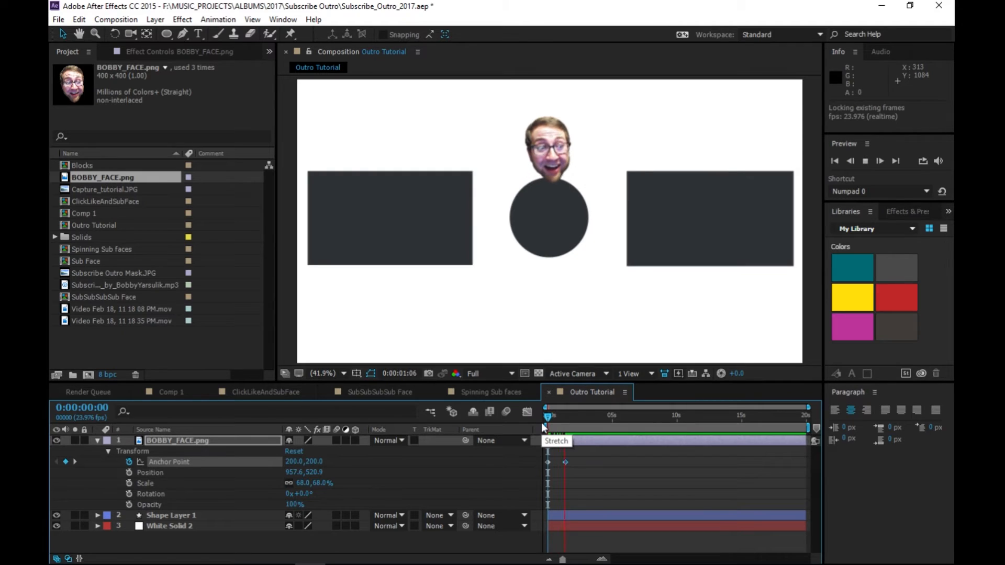
key("space")
left_click_drag(567, 463, 560, 463)
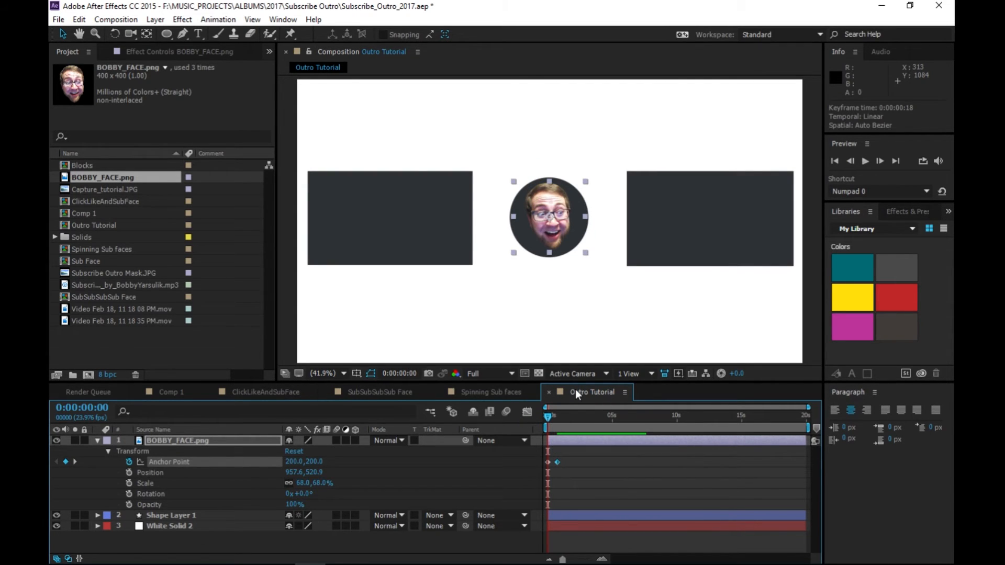
key("space")
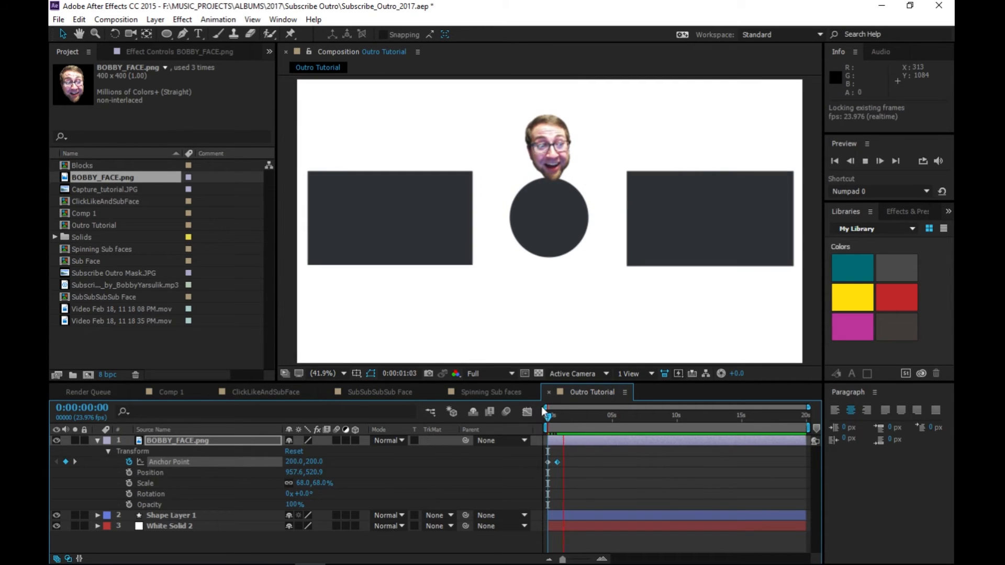
key("space")
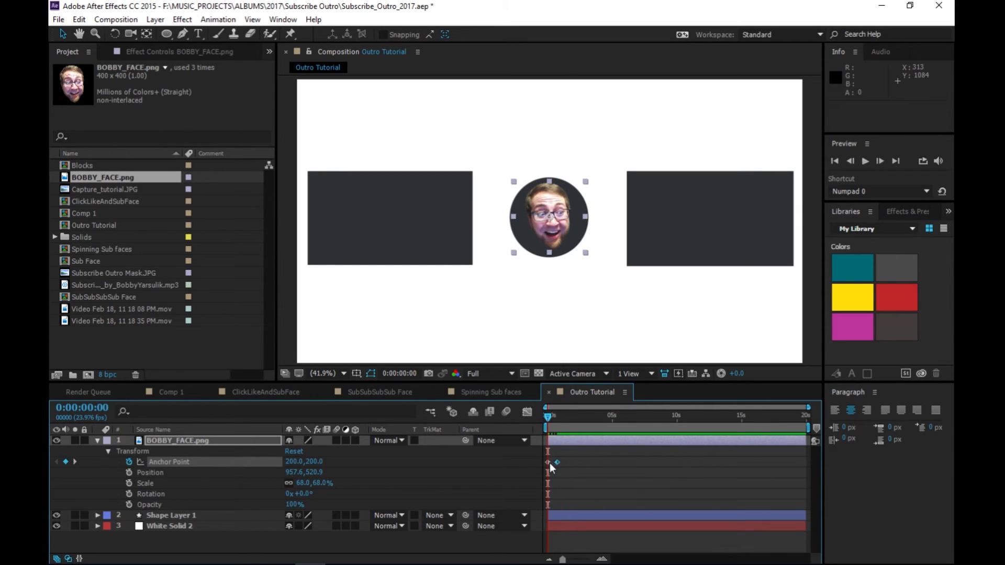
left_click(548, 463)
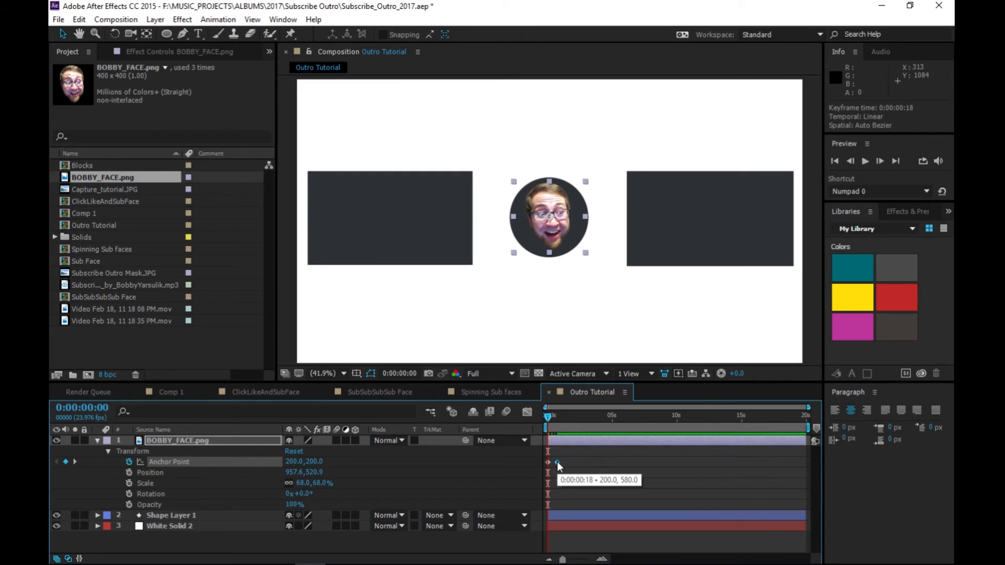
- Apply Easy Ease In to the face layer's second Anchor Point keyframe and preview the rise
right_click(557, 462)
mouse_move(572, 453)
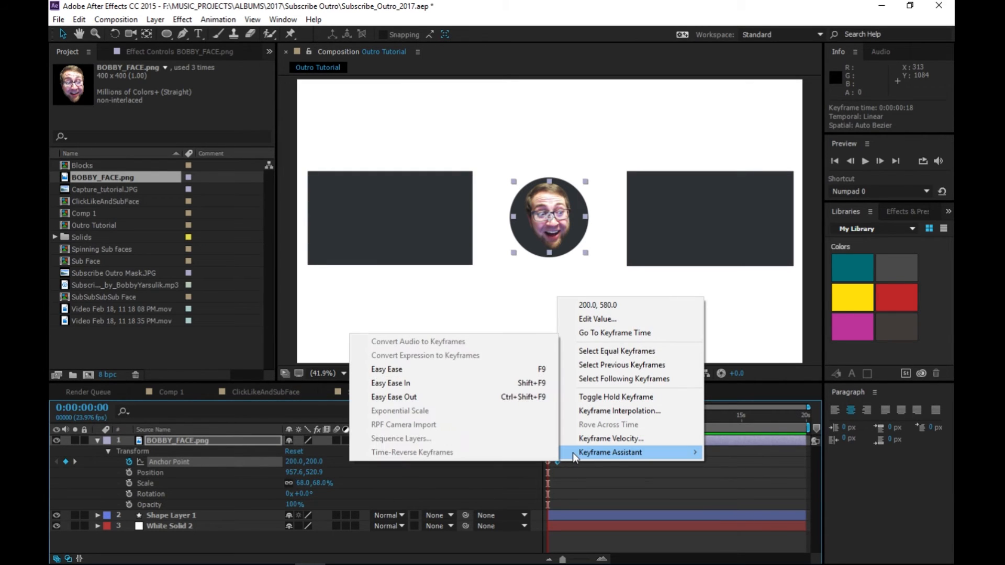
left_click(428, 384)
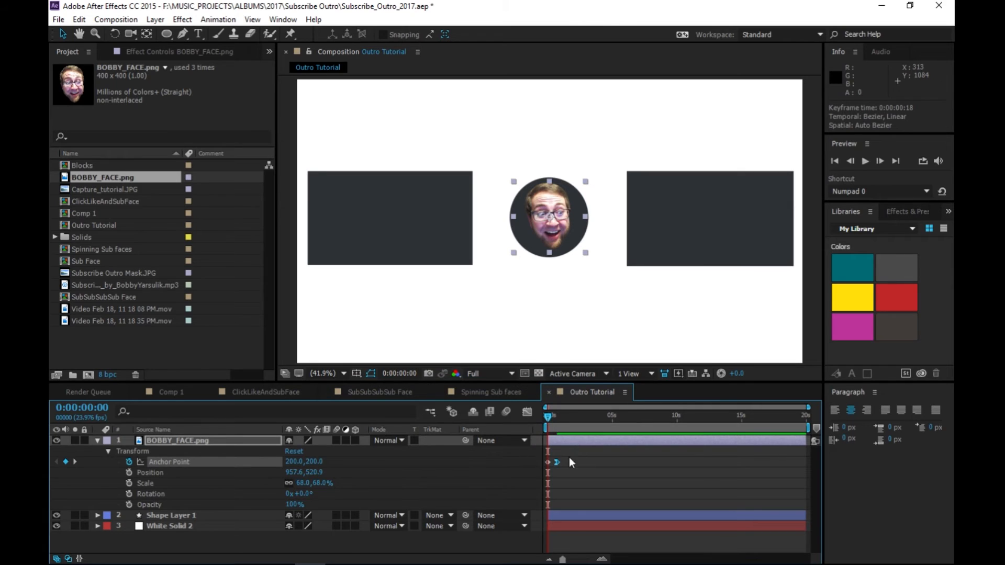
key("space")
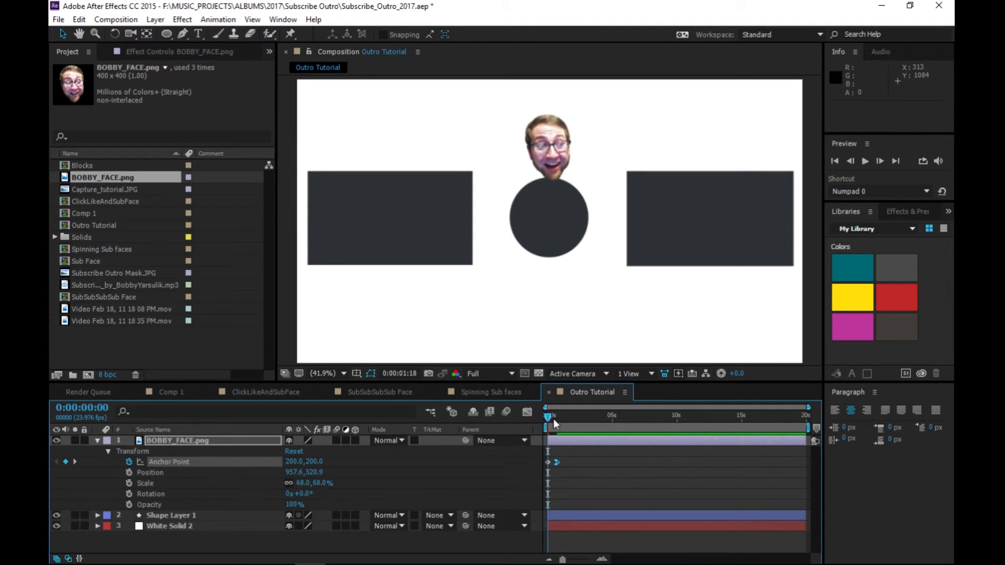
key("space")
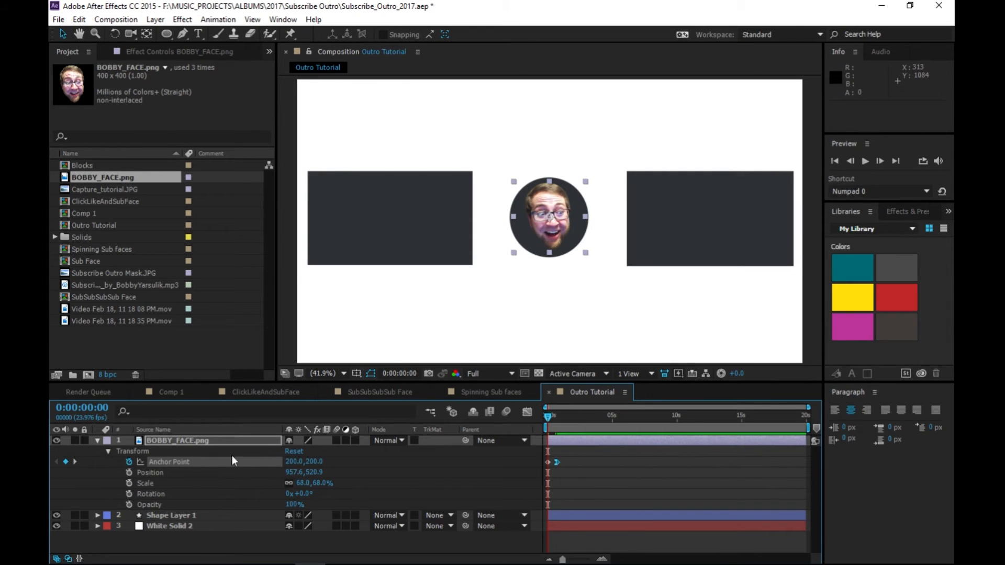
- Examine the Anchor Point curve in the Graph Editor and return to the layer bar view
left_click(528, 412)
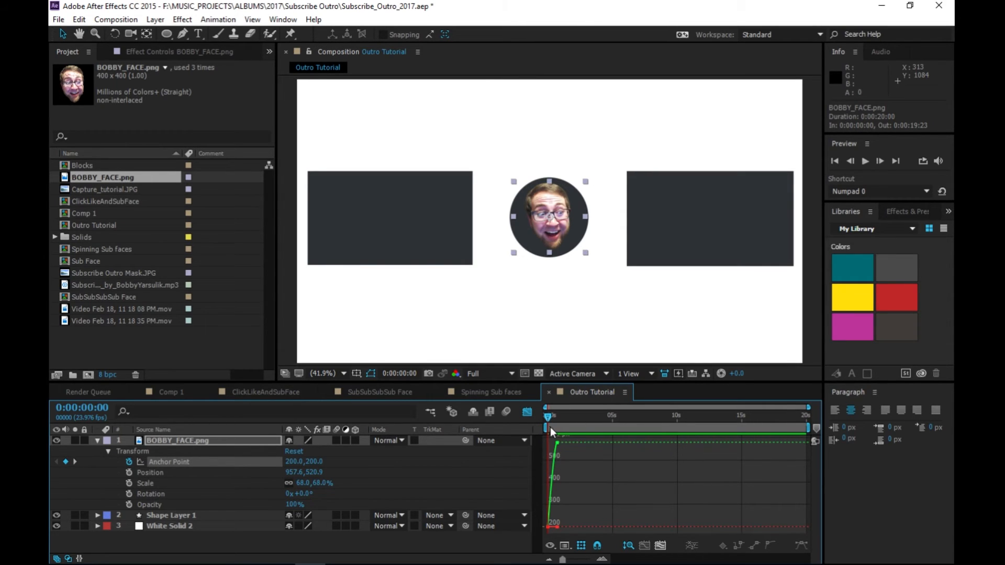
left_click(528, 412)
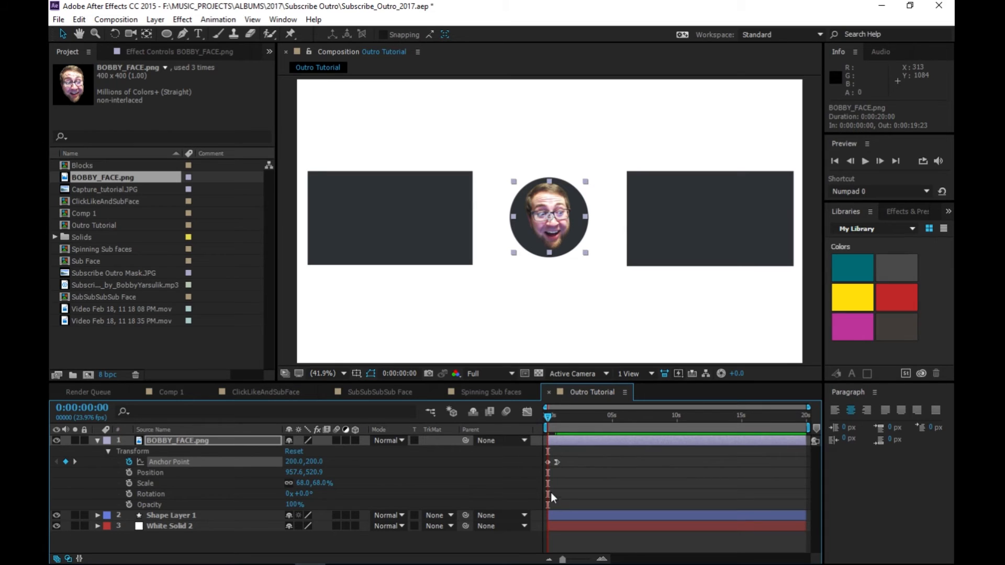
right_click(557, 462)
left_click(564, 464)
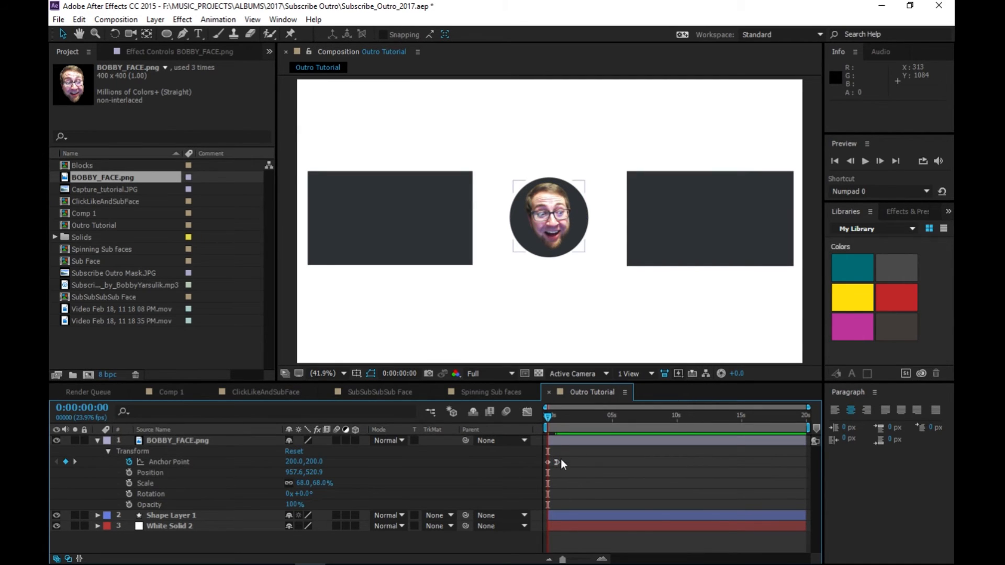
- Keyframe the face layer's Rotation at 0° on the first frame and at 3 full revolutions on the last frame, 0:00:19:23
mouse_move(552, 417)
left_mouse_down()
mouse_move(564, 417)
mouse_move(548, 416)
left_mouse_up()
left_click(128, 494)
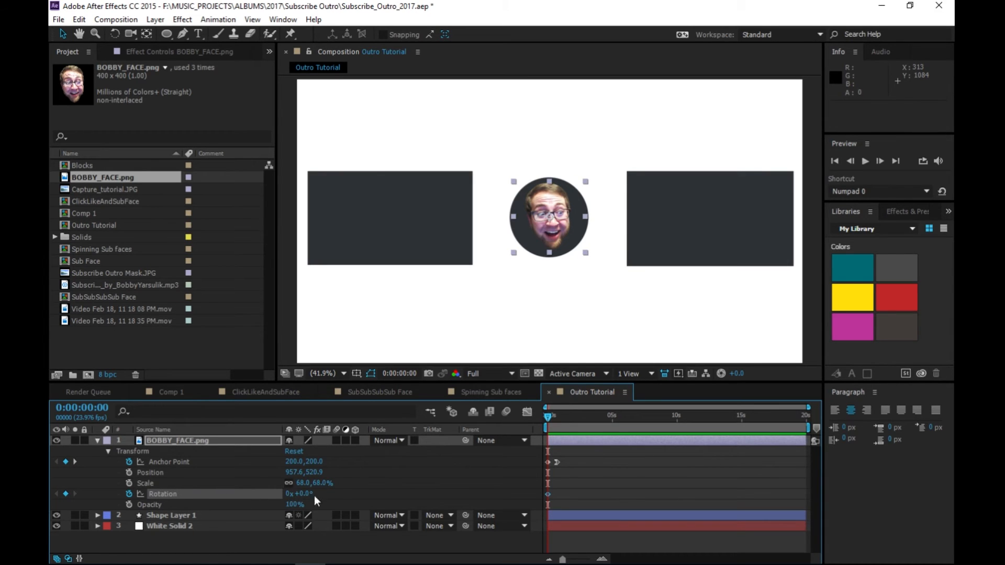
left_click_drag(564, 414, 838, 414)
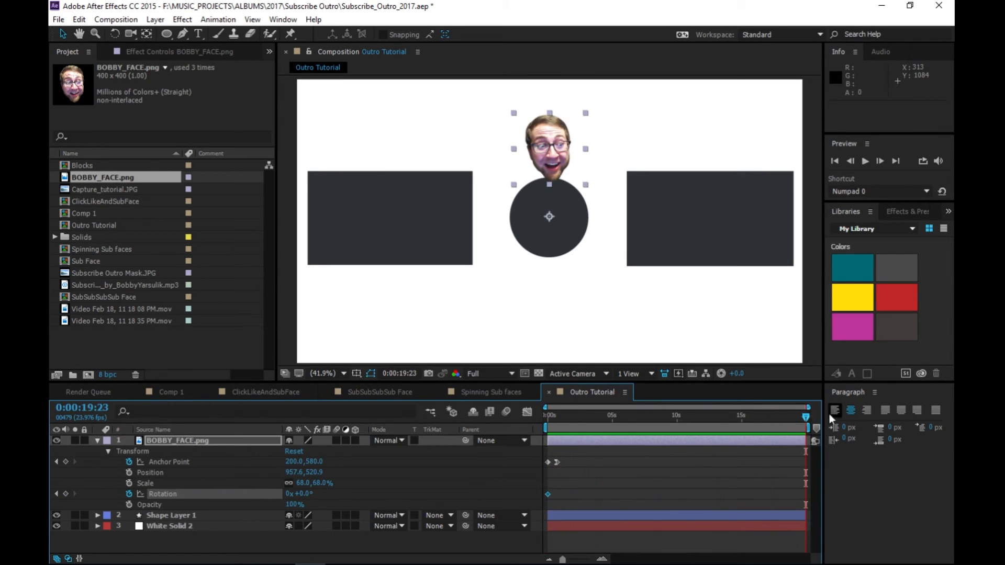
left_click(288, 493)
type("3")
key("Return")
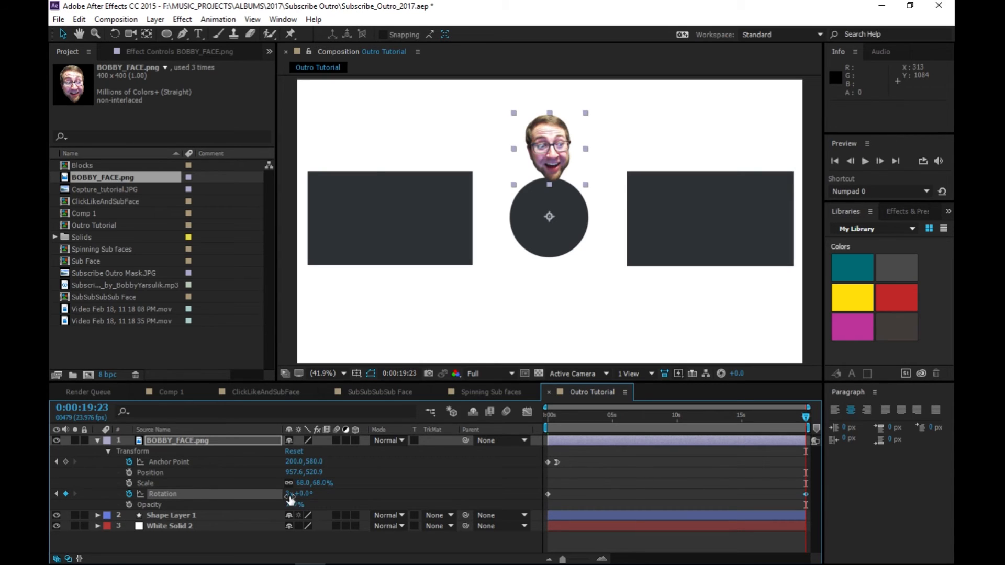
- Try a different degree offset on the face's final Rotation keyframe and reset it to 0°
left_click_drag(310, 497, 322, 495)
left_click(322, 495)
type("0")
key("Return")
- Preview the face's spin from the start and compare its first and last Rotation keyframes
left_click_drag(677, 427, 528, 421)
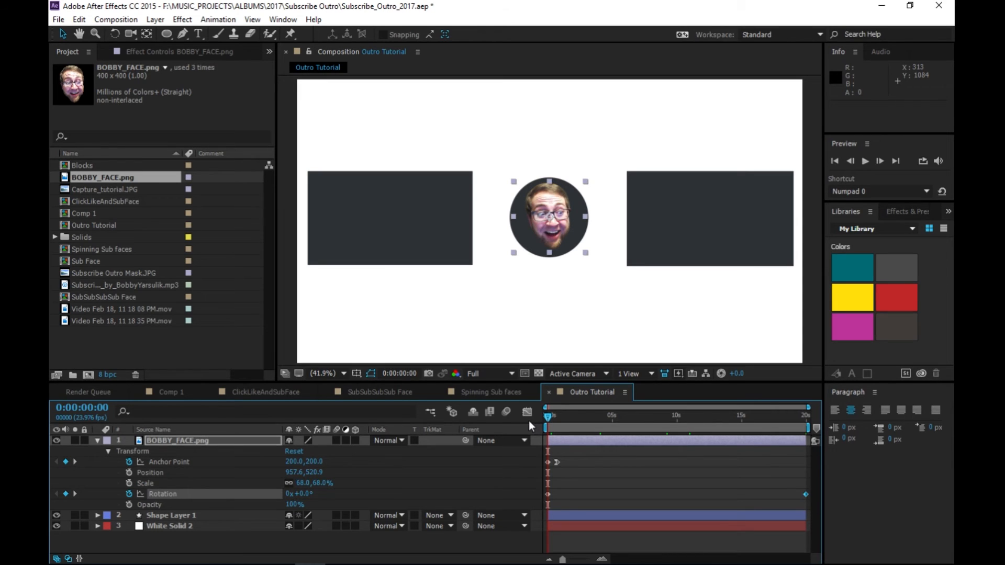
key("space")
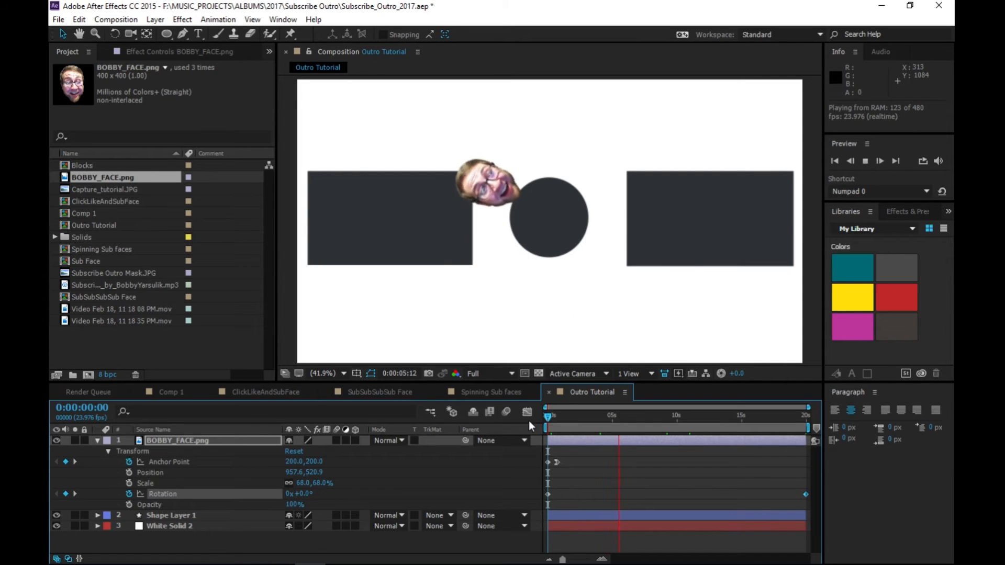
key("space")
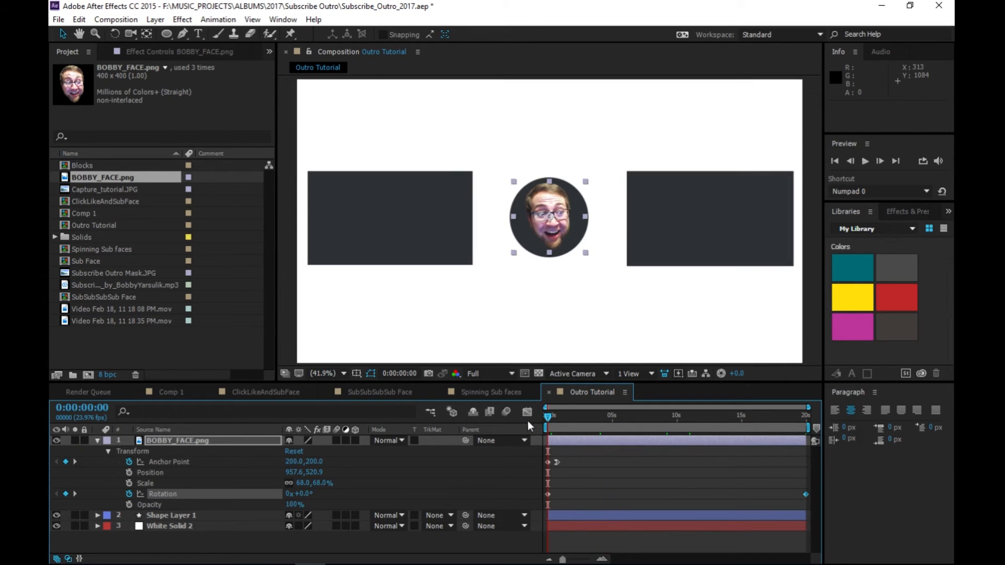
left_click(75, 495)
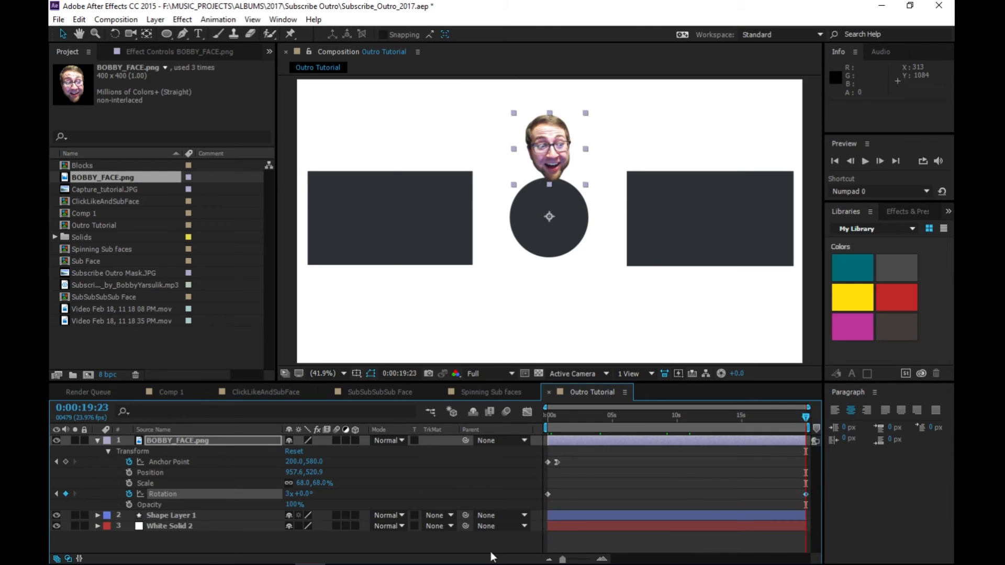
left_click(55, 494)
left_click(75, 494)
left_click(56, 493)
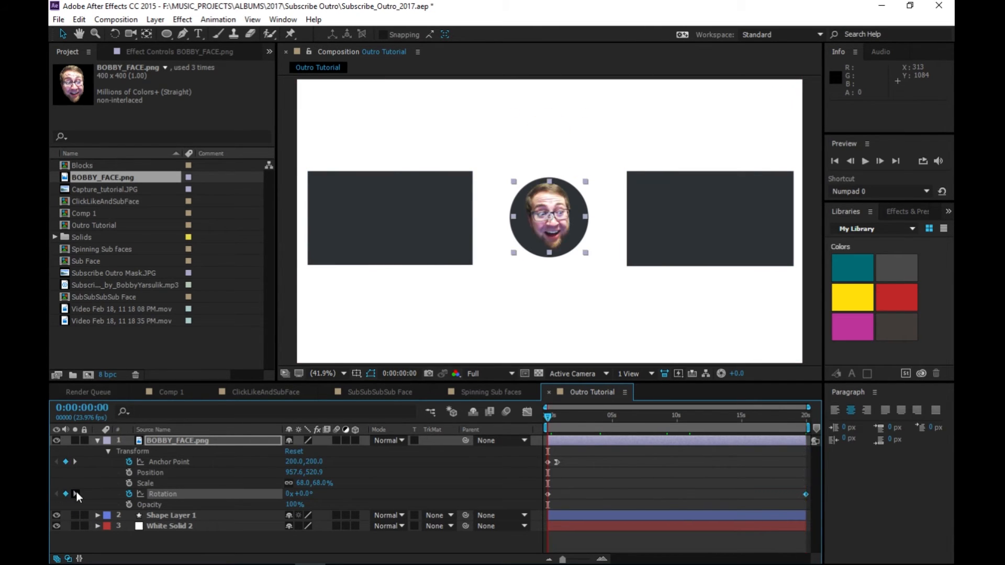
- Set the face's final Rotation keyframe to 4 full revolutions and preview the faster spin
left_click(75, 494)
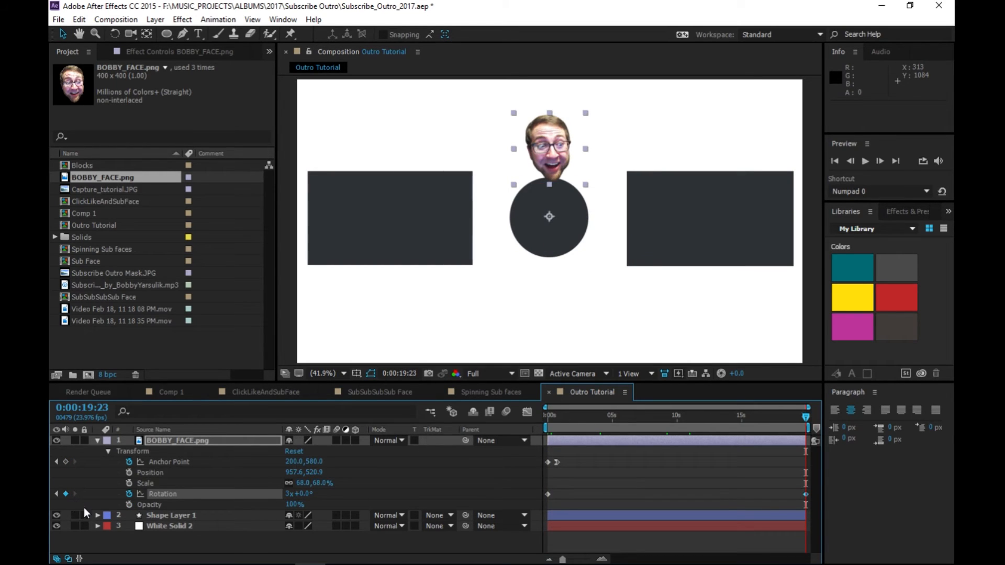
left_click(287, 492)
type("4")
key("Return")
key("space")
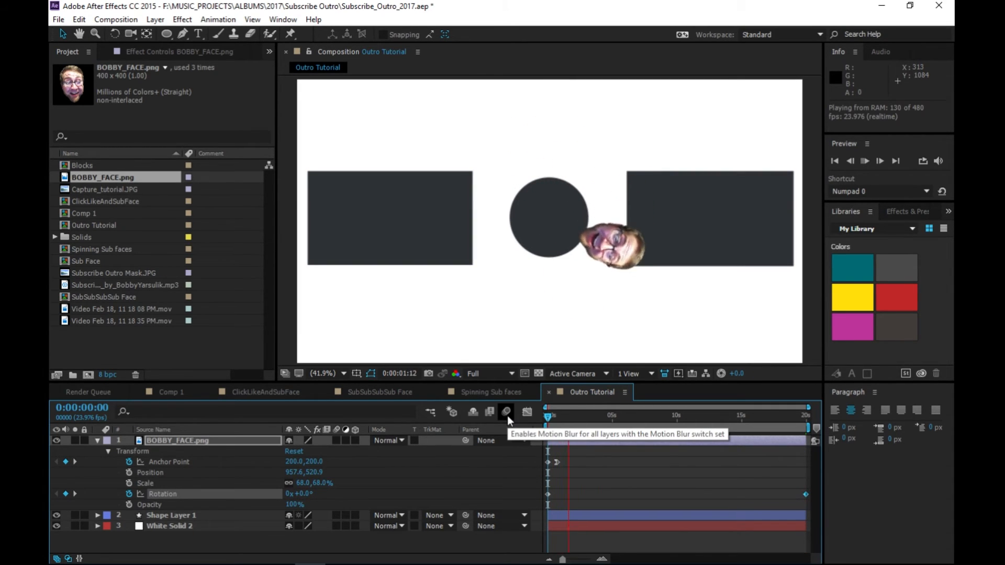
key("space")
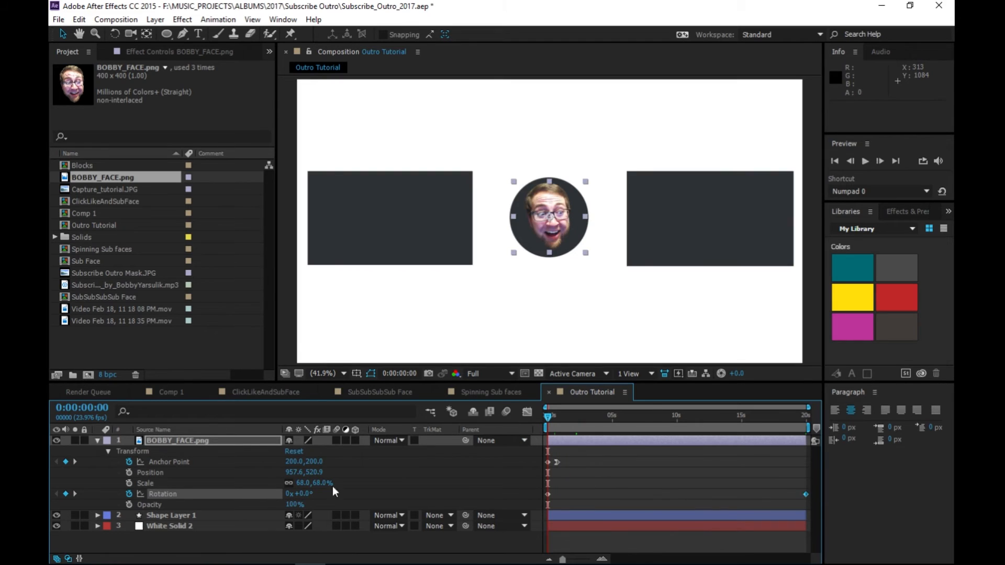
- Enable motion blur for the face layer and the composition, restore the timeline panel's docking, and preview the blurred spin
left_click(599, 415)
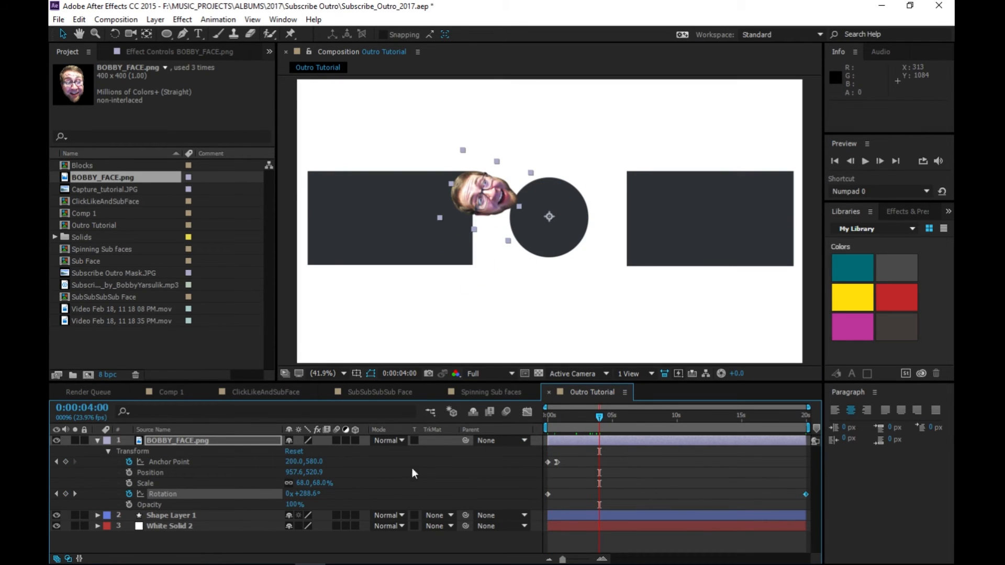
left_click(508, 411)
left_click_drag(572, 398, 541, 423)
key("Home")
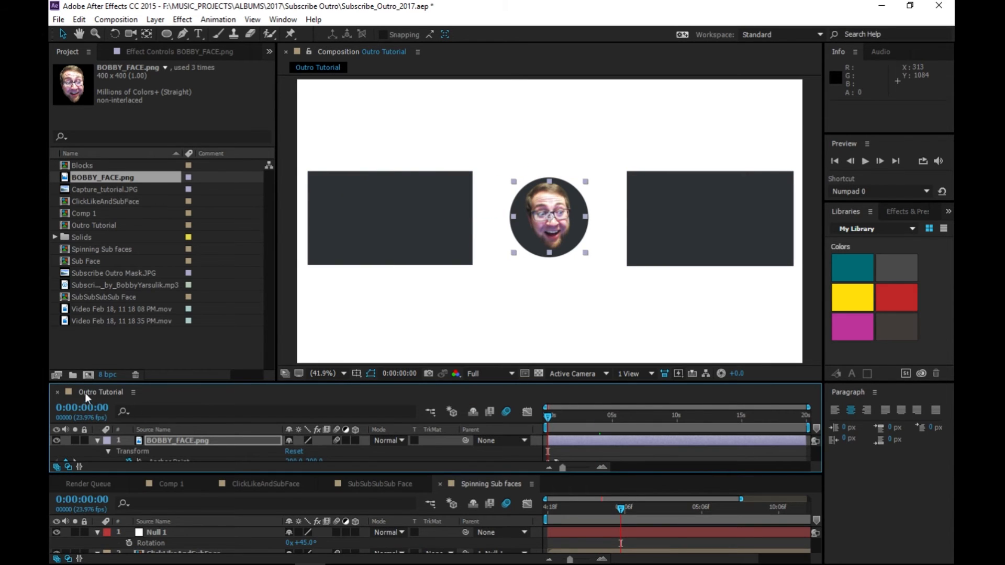
left_click_drag(92, 394, 555, 490)
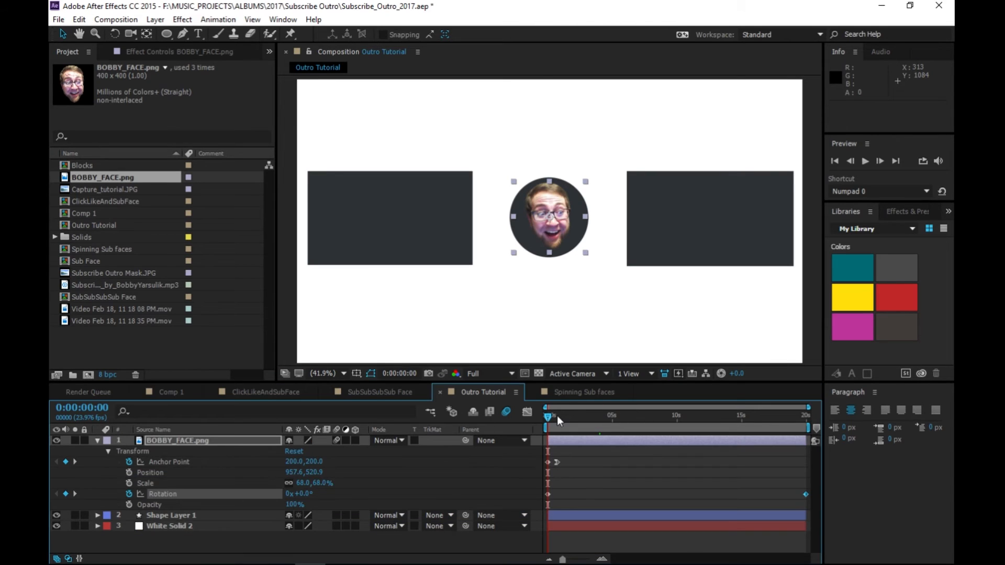
key("space")
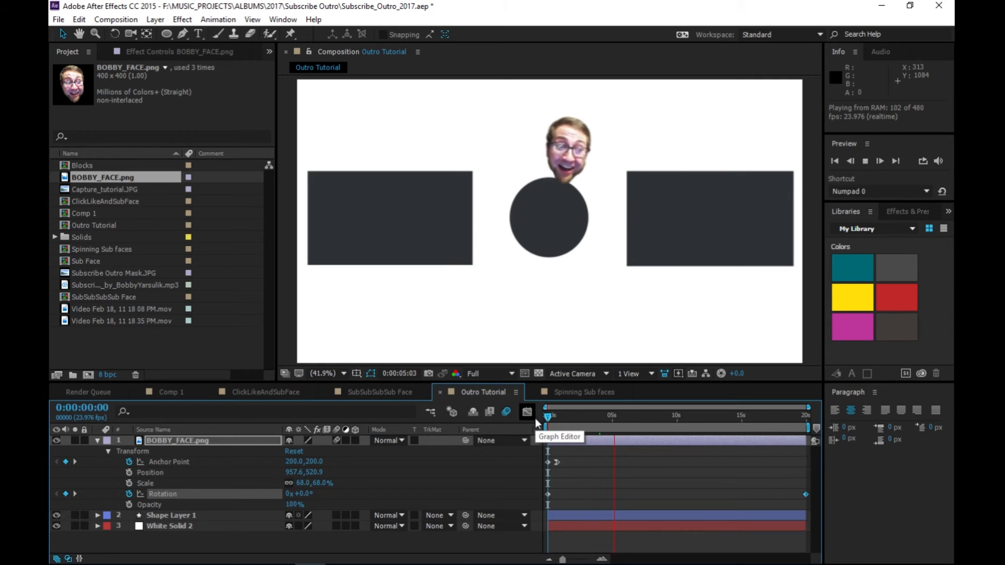
key("space")
key("space")
key("space")
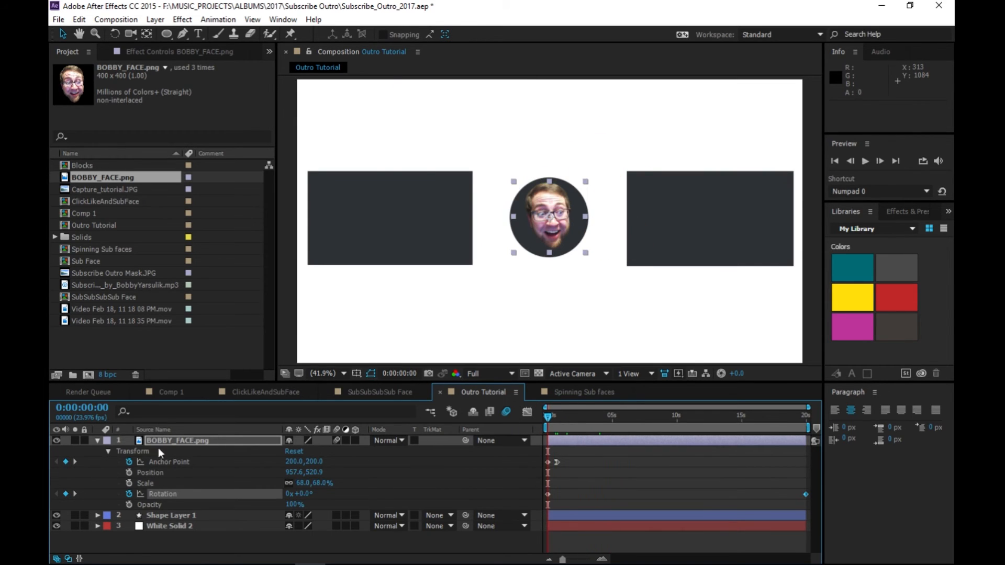
- Collapse the face layer's properties and duplicate the layer three times
left_click(158, 445)
left_click(97, 441)
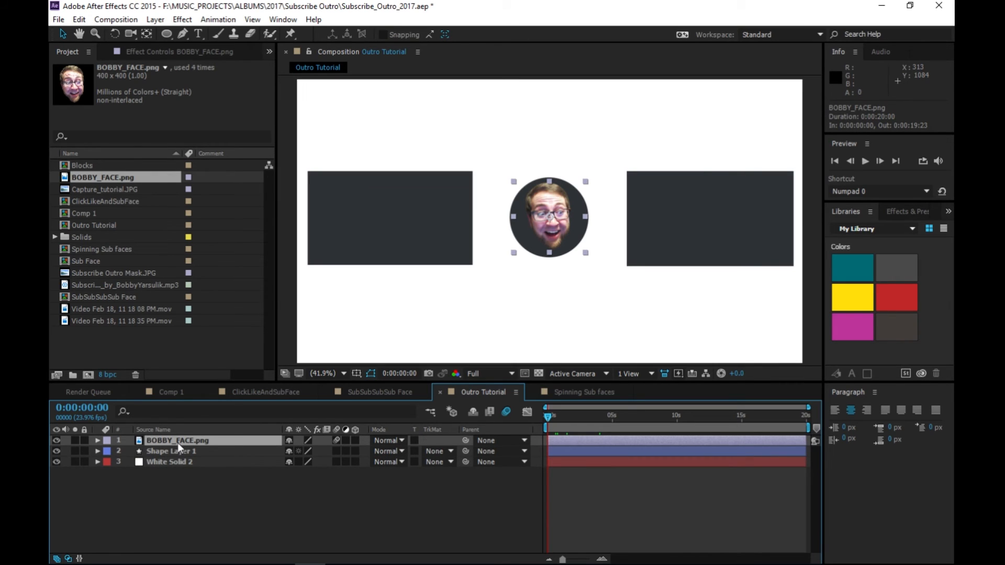
key("ctrl+d")
key("ctrl+d")
key("ctrl+d")
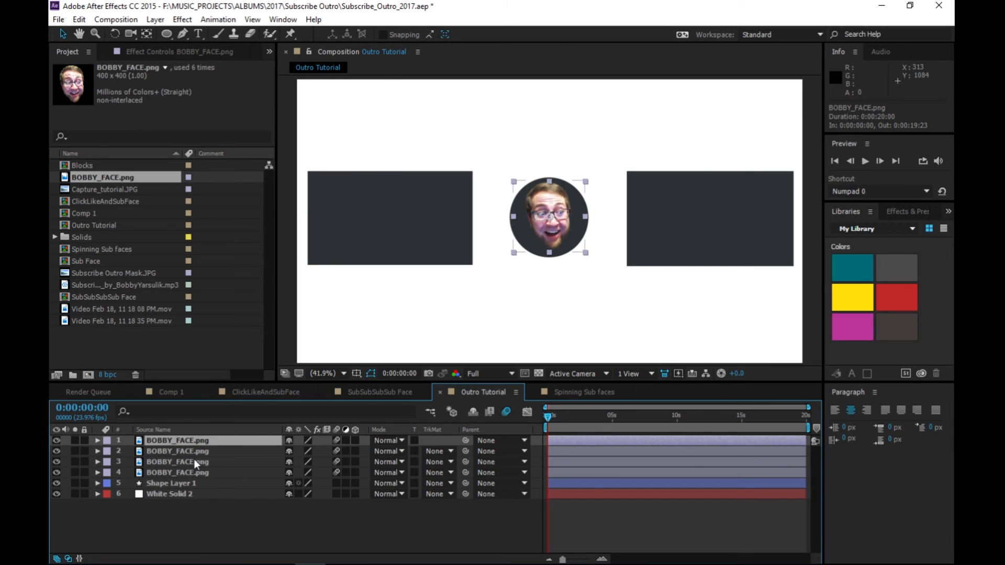
- Reveal the Rotation property of the top three face layers
left_click(194, 460)
key("r")
left_click(188, 451)
key("r")
left_click(187, 440)
key("r")
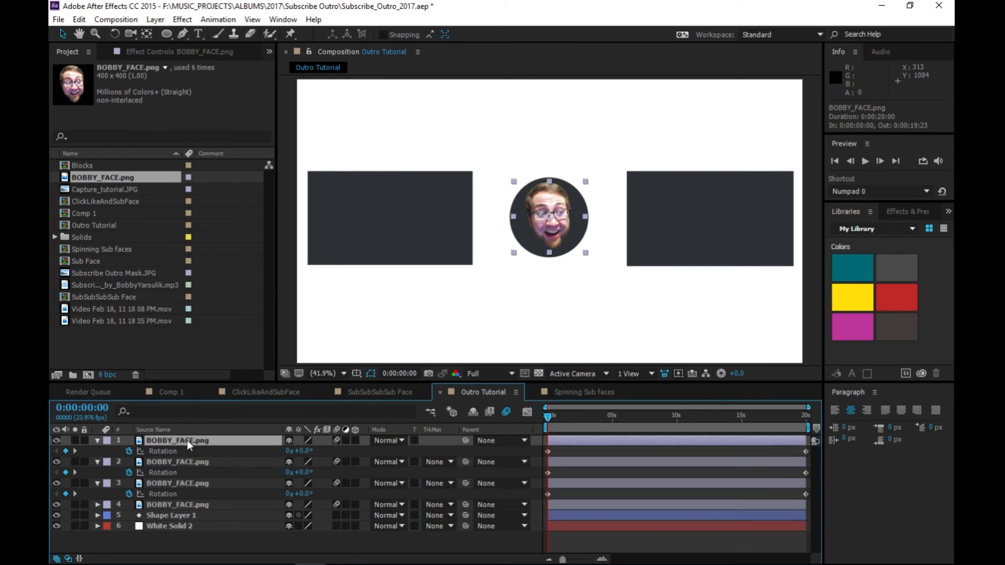
- Scrub through the timeline to examine how the duplicated face layers line up during the spin
left_click(419, 542)
left_click(212, 480)
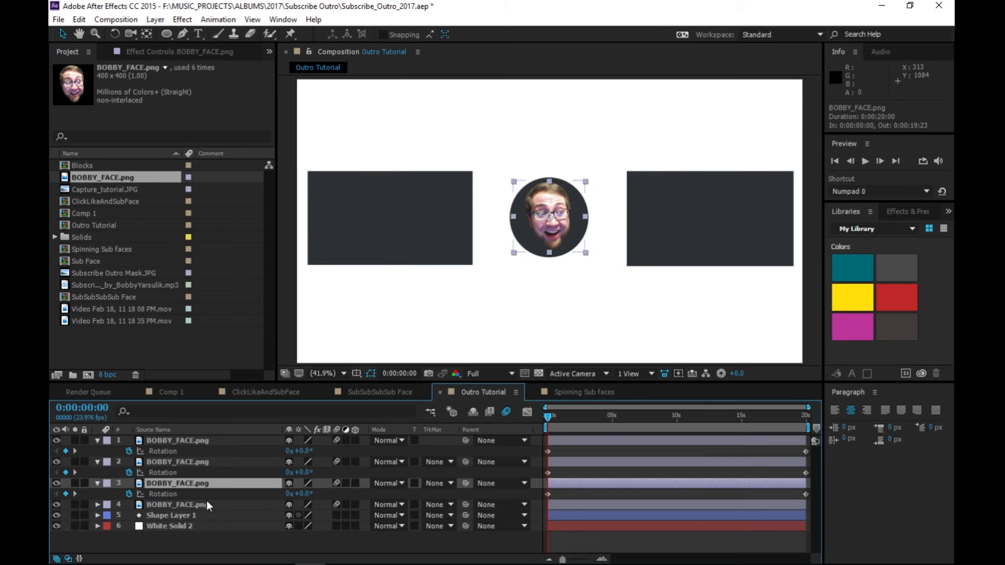
left_click(167, 495)
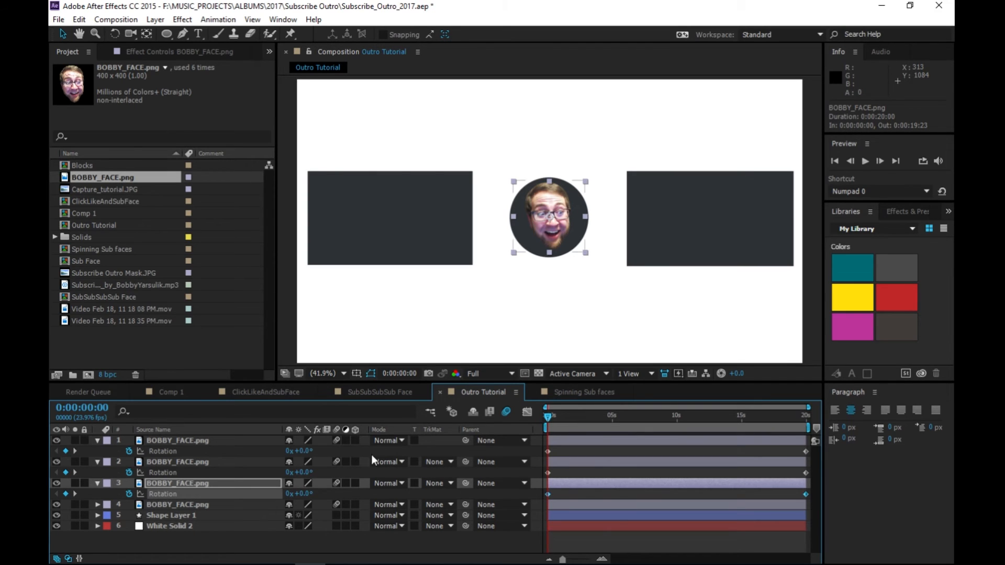
left_click_drag(550, 416, 812, 415)
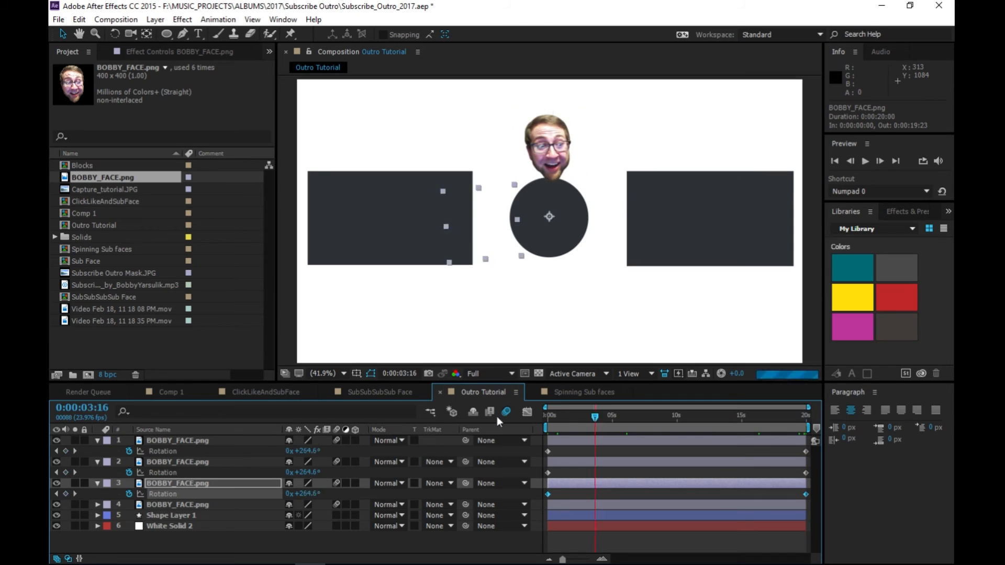
key("Home")
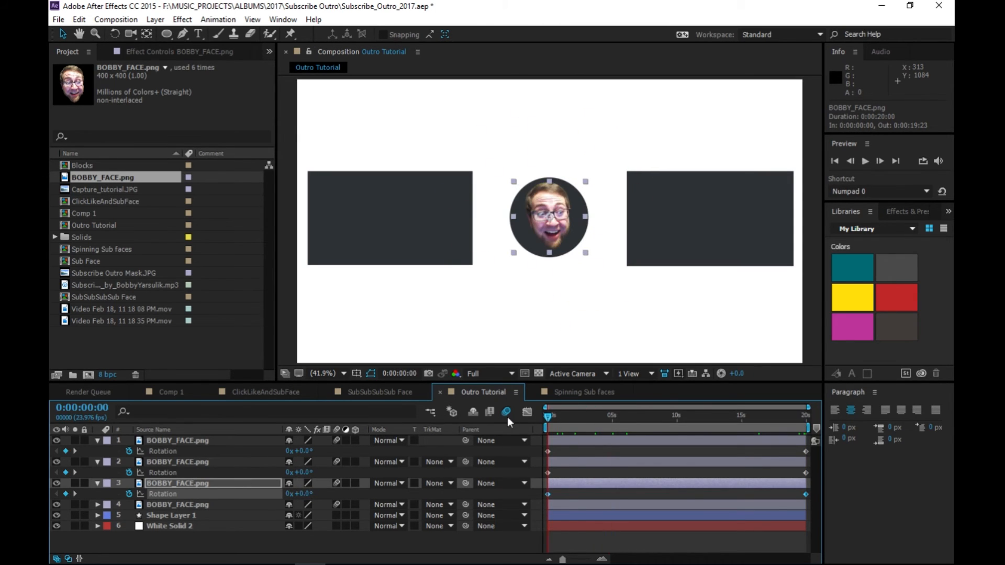
left_click(266, 552)
left_click_drag(544, 417, 543, 417)
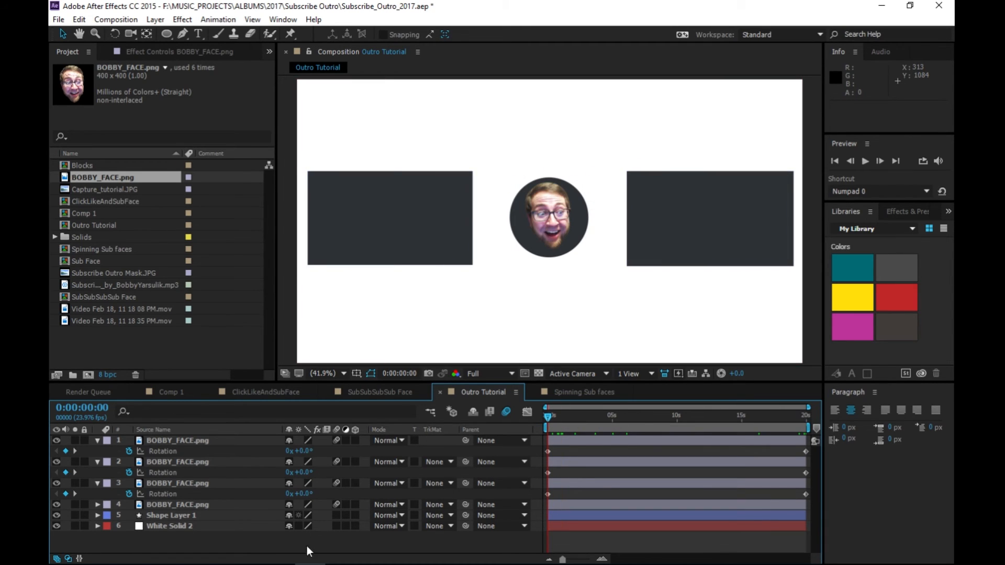
left_click(234, 441)
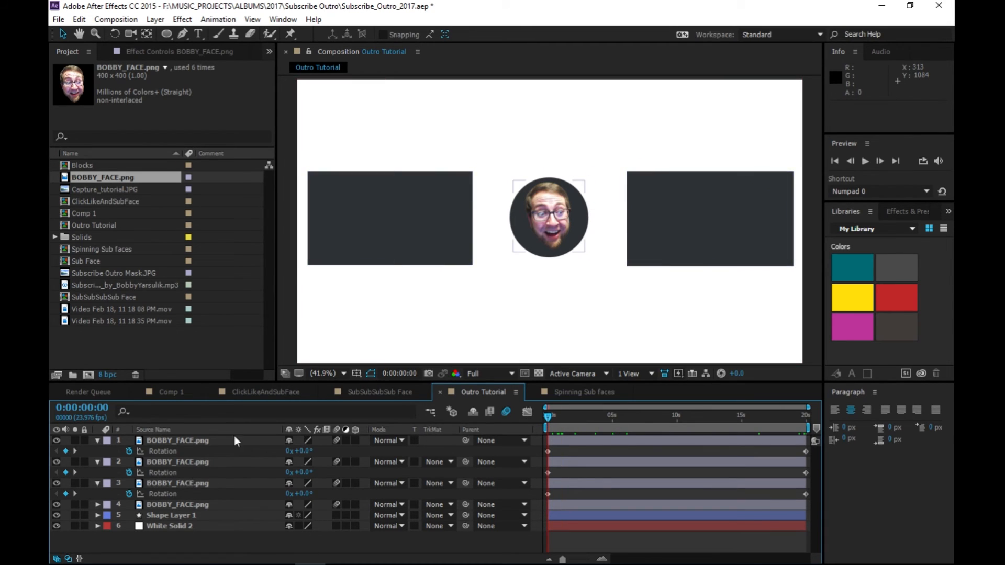
- Set the first Rotation keyframe of the third face layer to 90°
left_click(178, 494)
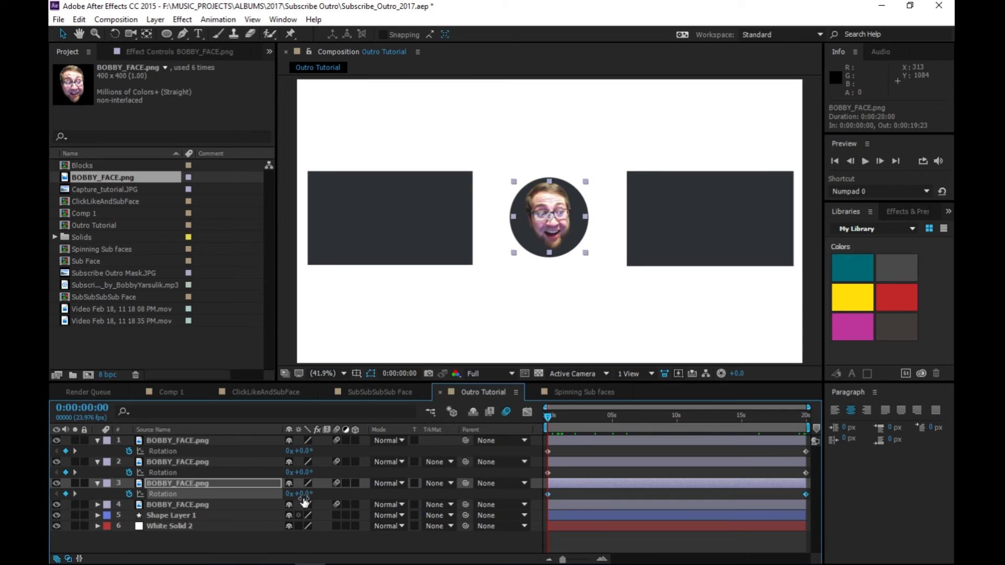
left_click(298, 542)
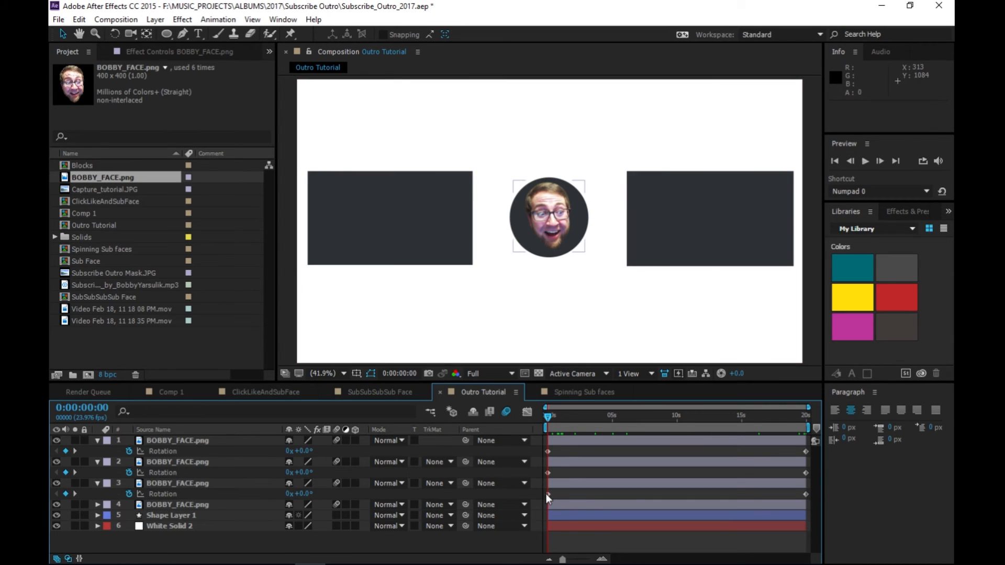
mouse_move(547, 494)
key("space")
left_click(307, 494)
type("90")
key("Return")
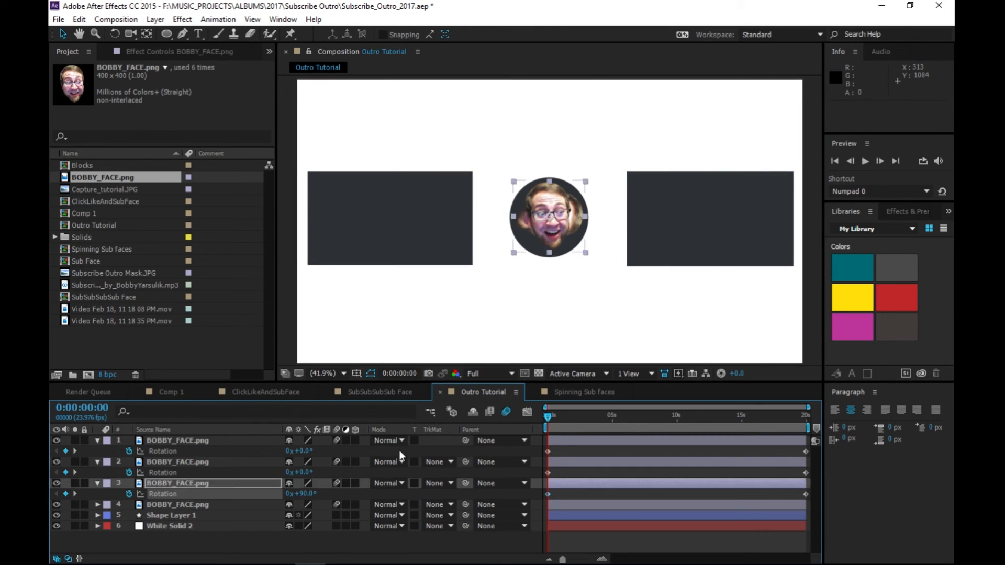
- Set the first Rotation keyframe of the second face layer to 180° and of the top face layer to 270°
left_click(307, 473)
type("180")
key("Return")
left_click(301, 451)
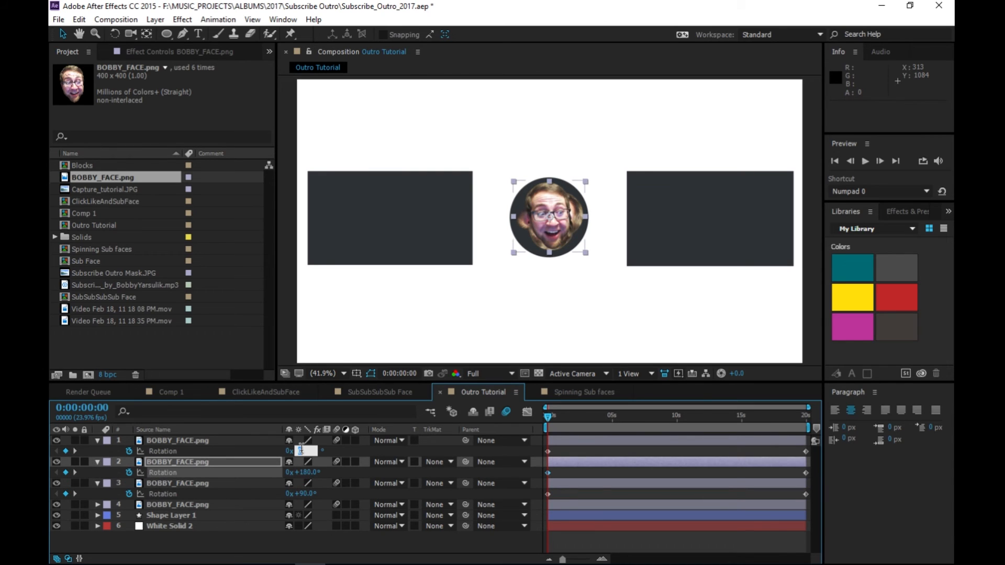
type("270")
key("Return")
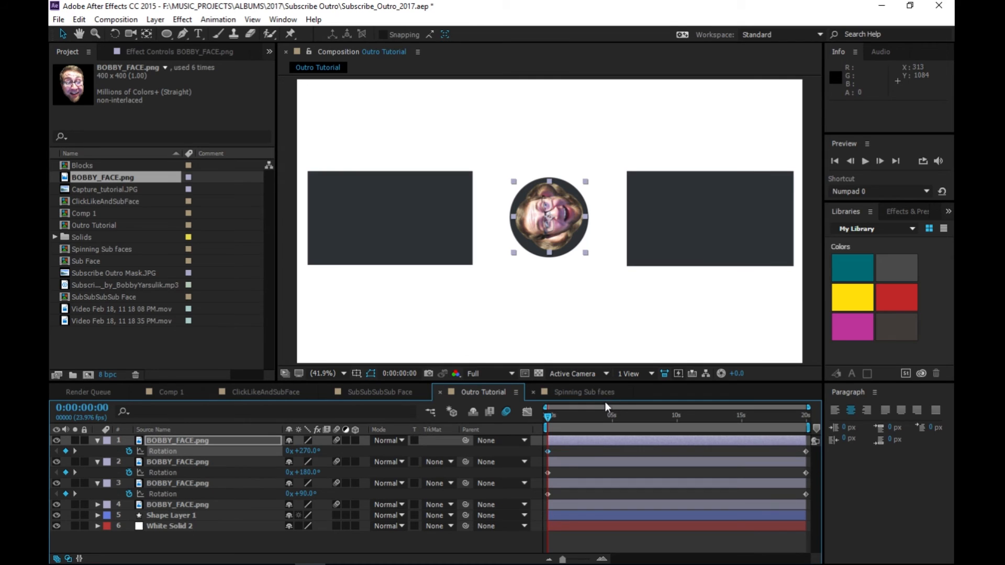
- At 0:00:19:23, set the end Rotation keyframes of the third, second and top face layers to 4x+90°, 4x+180° and 4x+270°
left_click_drag(552, 416, 827, 423)
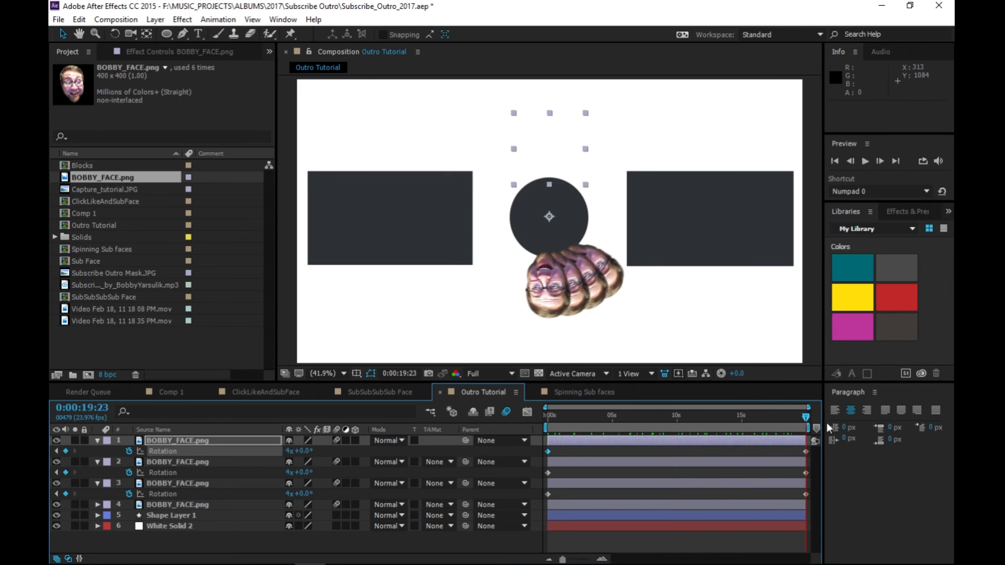
left_click(303, 542)
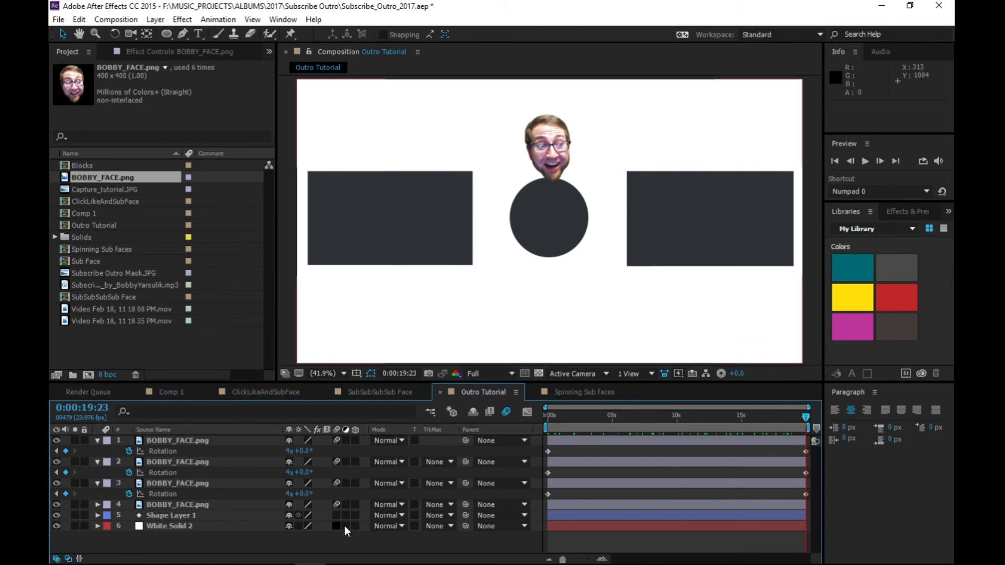
left_click(309, 493)
type("90")
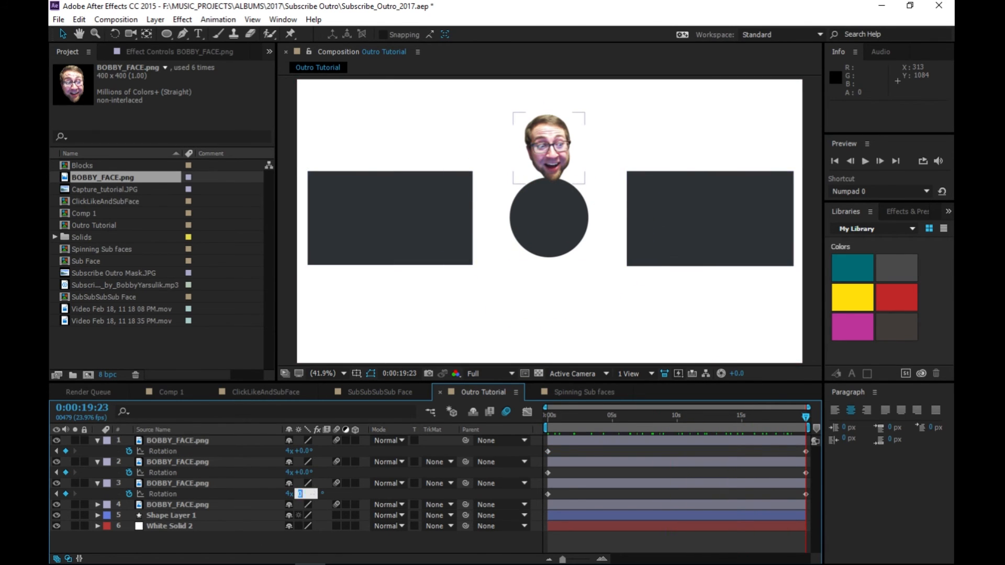
key("Return")
left_click(303, 473)
type("180")
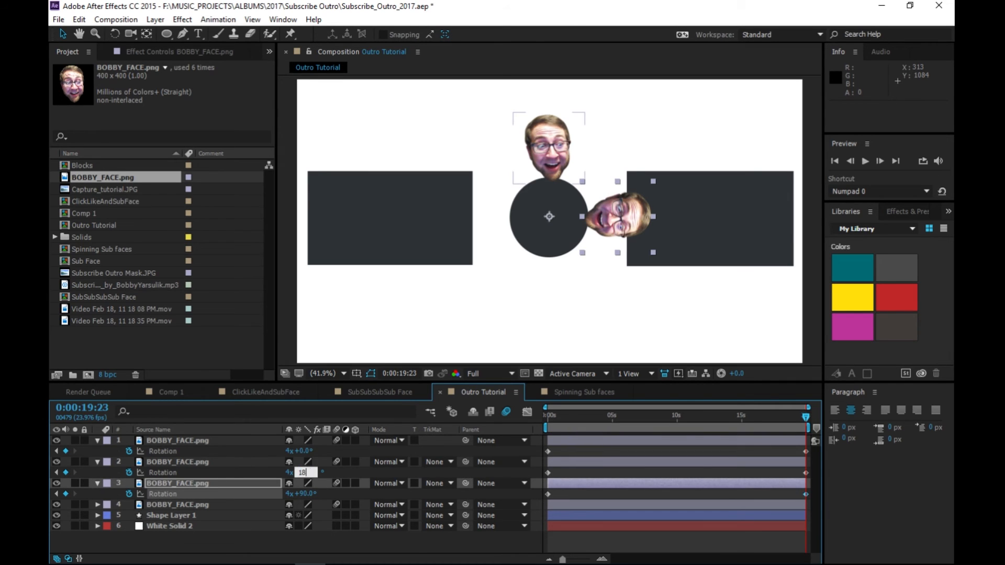
key("Return")
left_click(306, 451)
type("270")
key("Return")
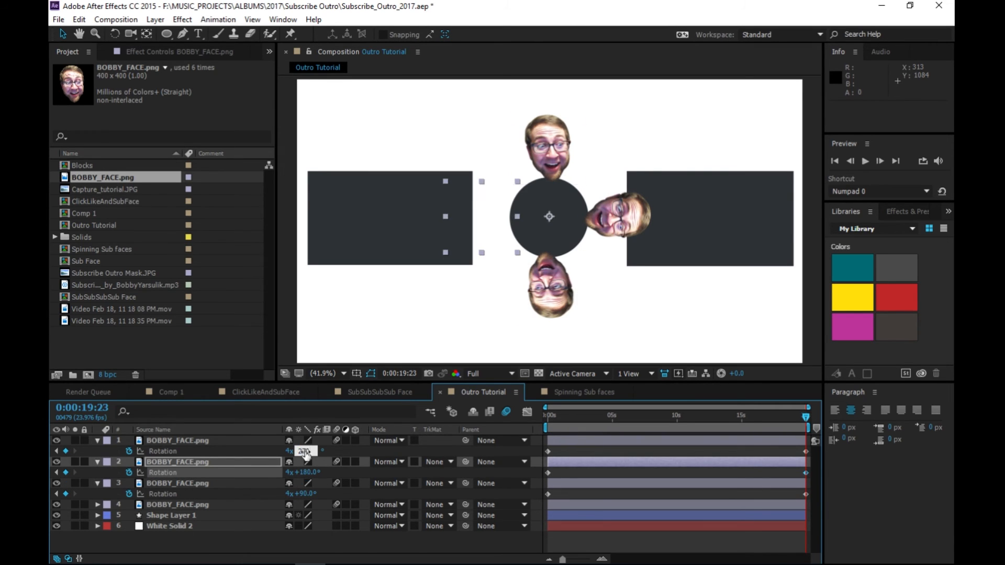
- Play the composition from the start to check how the four offset faces spin around the circle
left_click_drag(809, 415, 548, 419)
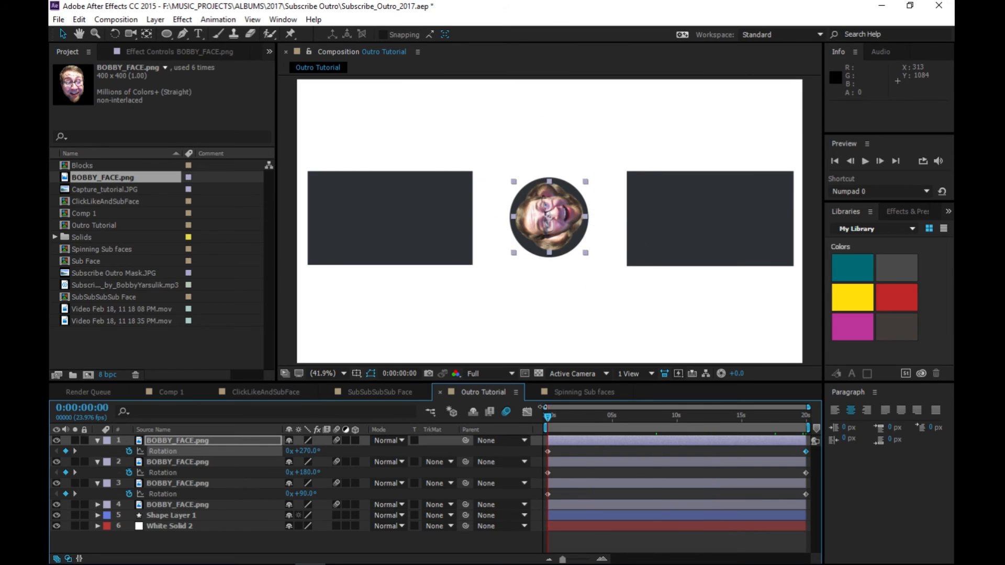
key("space")
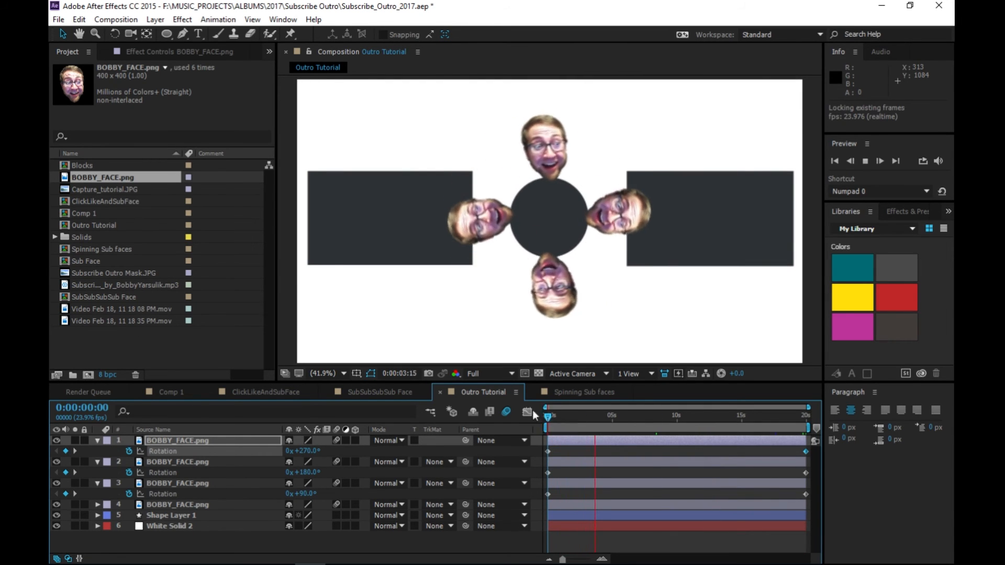
left_click(262, 550)
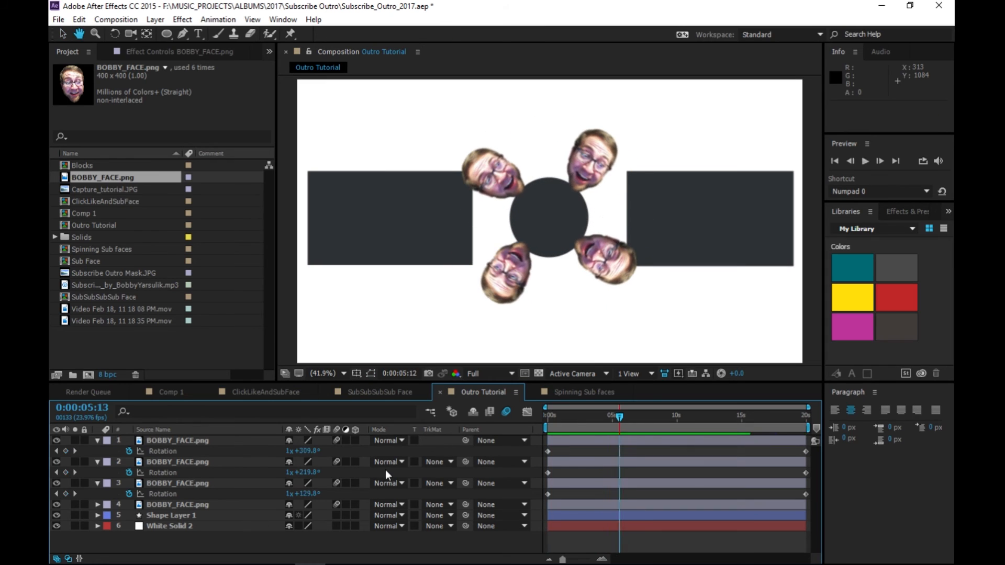
key("space")
- Pre-compose all four face layers into a new composition named Spinning Faces 1, moving all attributes into it
left_click(158, 441)
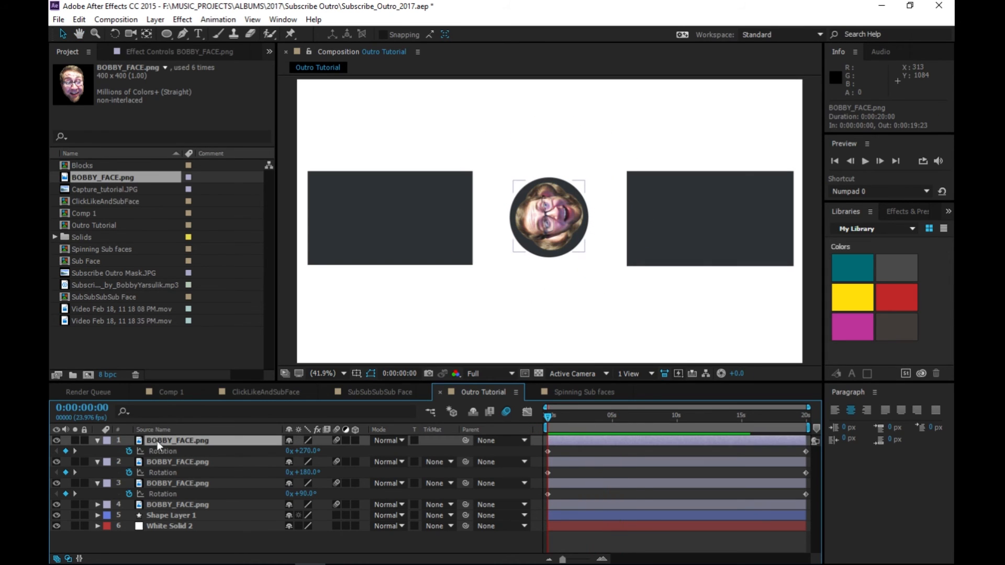
left_click(178, 504, "shift")
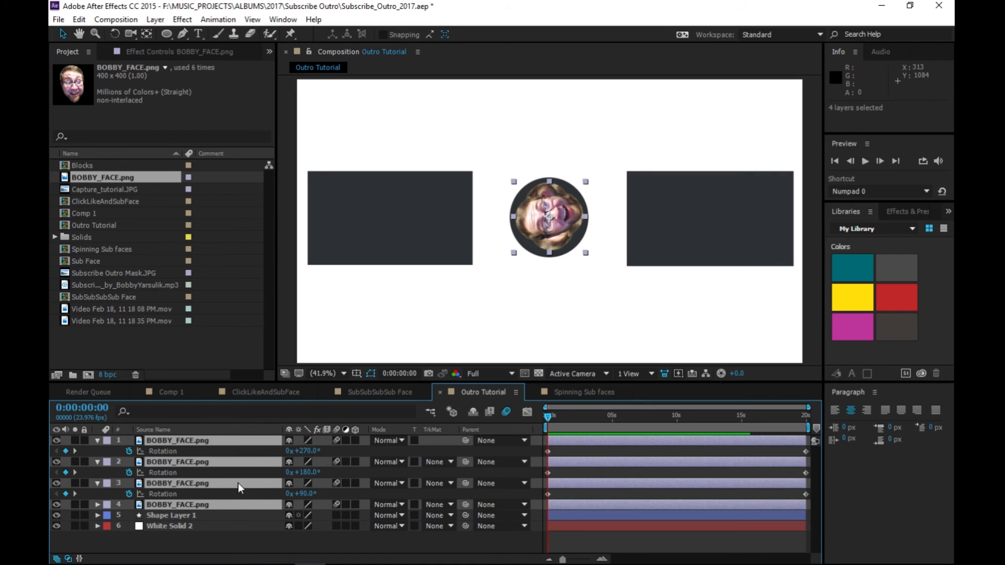
right_click(212, 505)
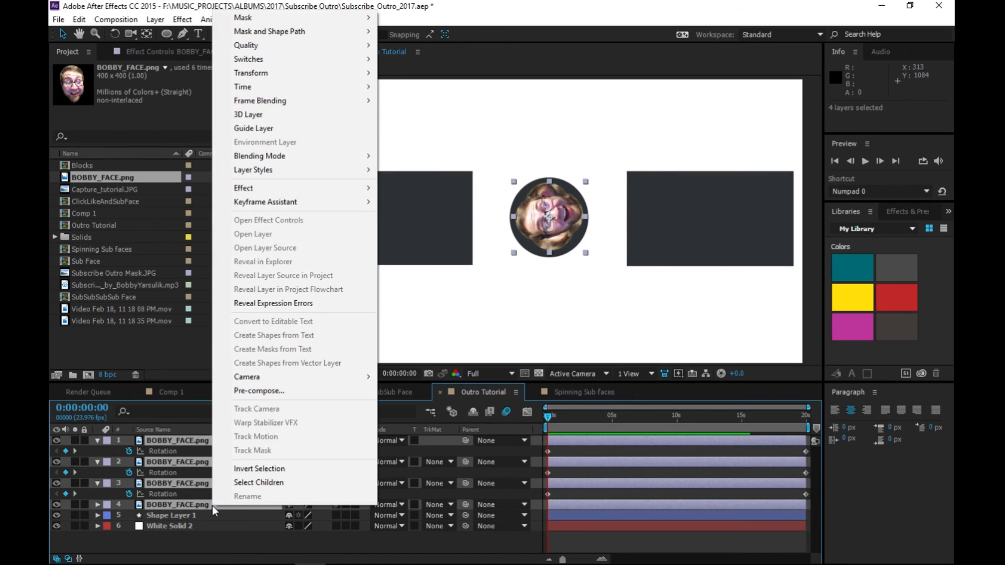
left_click(274, 391)
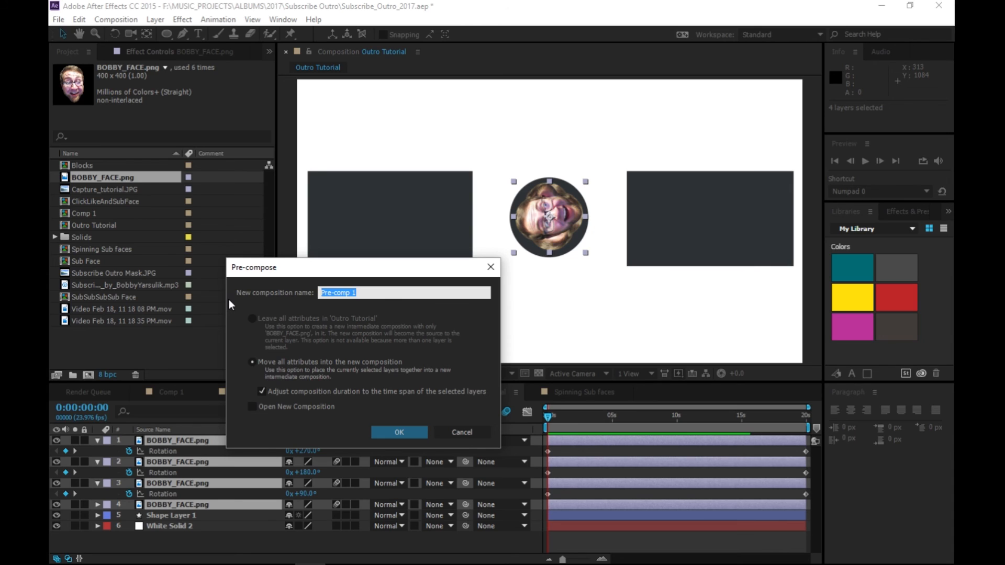
type("Spinning Faces 1")
left_click(385, 431)
- Duplicate the Spinning Faces 1 layer and reveal the Rotation property of the upper copy
left_click(183, 443)
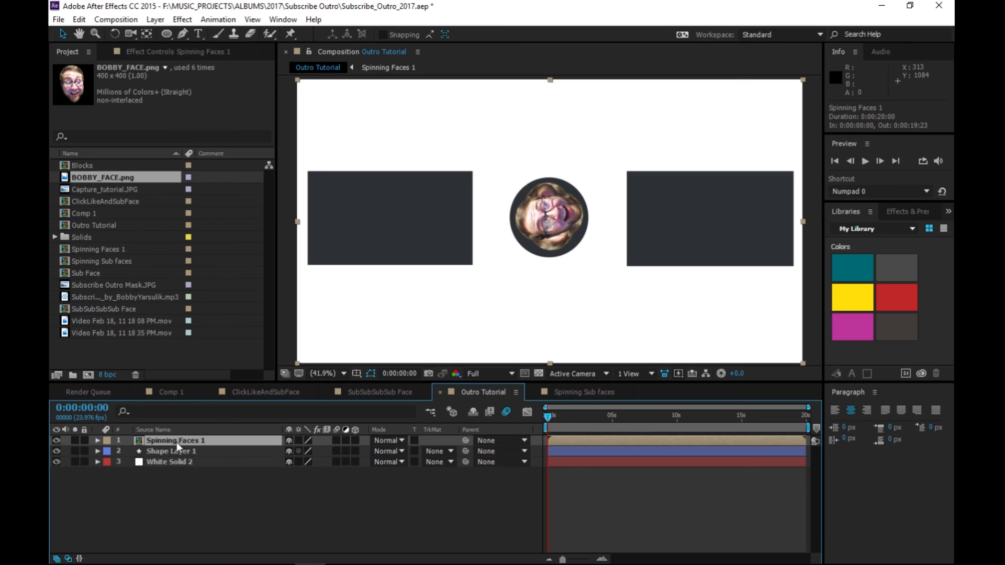
left_click(177, 484)
left_click(181, 440)
key("ctrl+d")
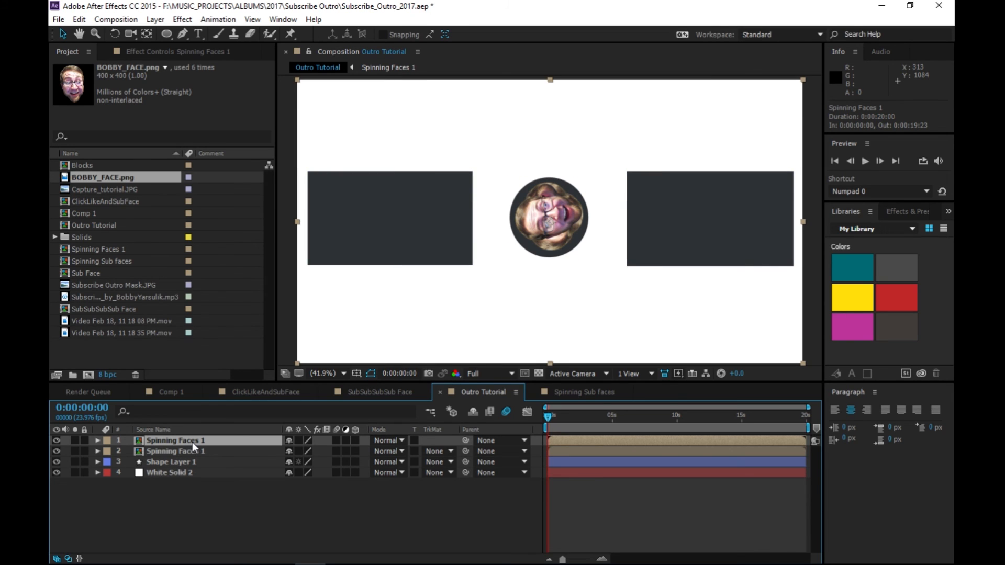
key("r")
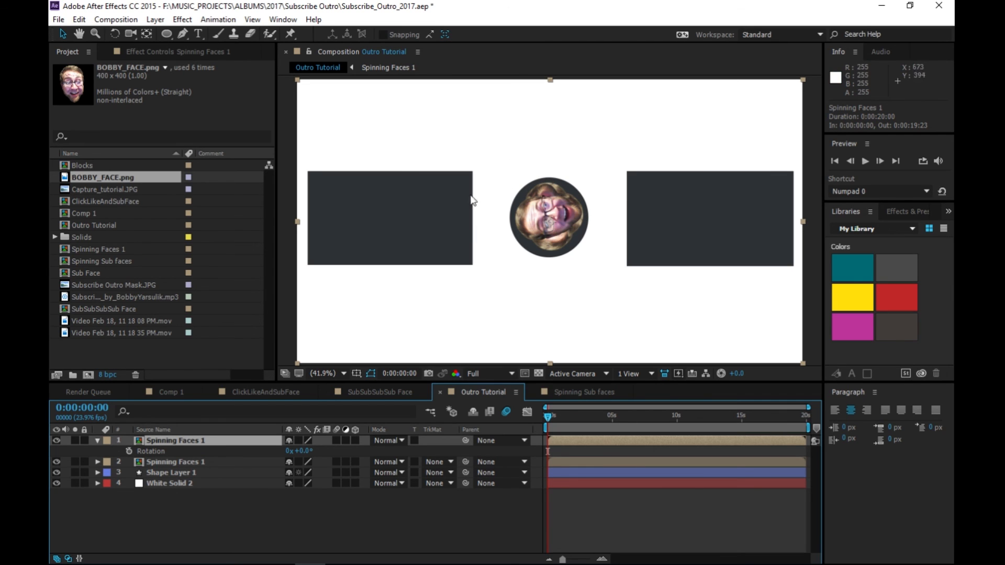
- Set the Rotation of the upper Spinning Faces 1 layer to 45°
left_click(165, 463)
left_click(170, 441)
left_click(177, 462)
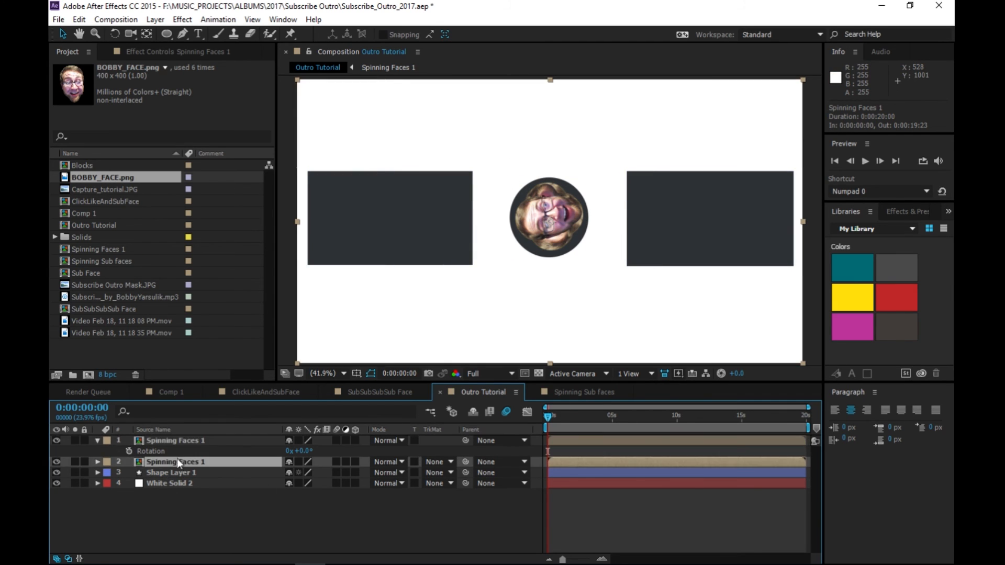
left_click(205, 441)
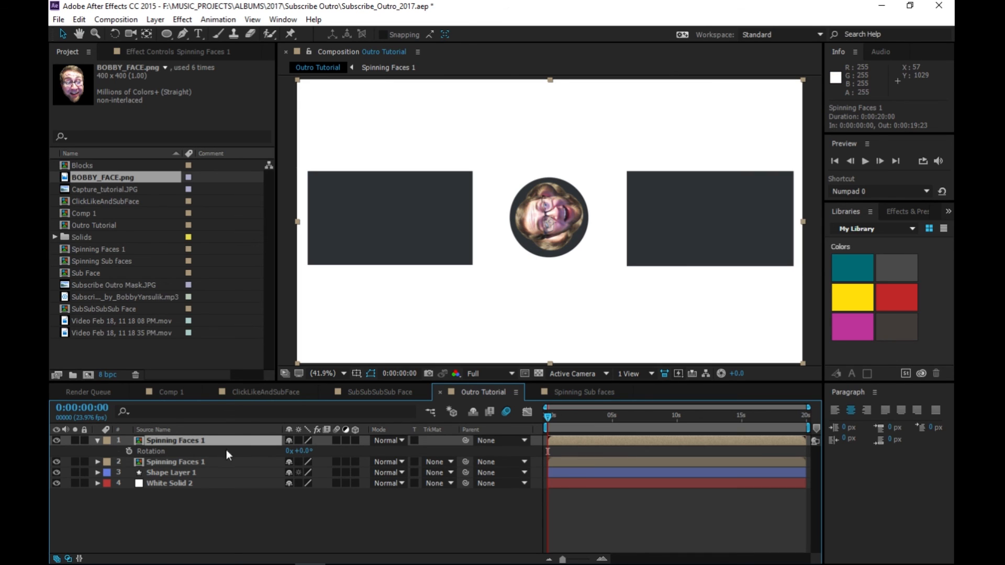
left_click(305, 451)
left_click(314, 449)
left_click(313, 450)
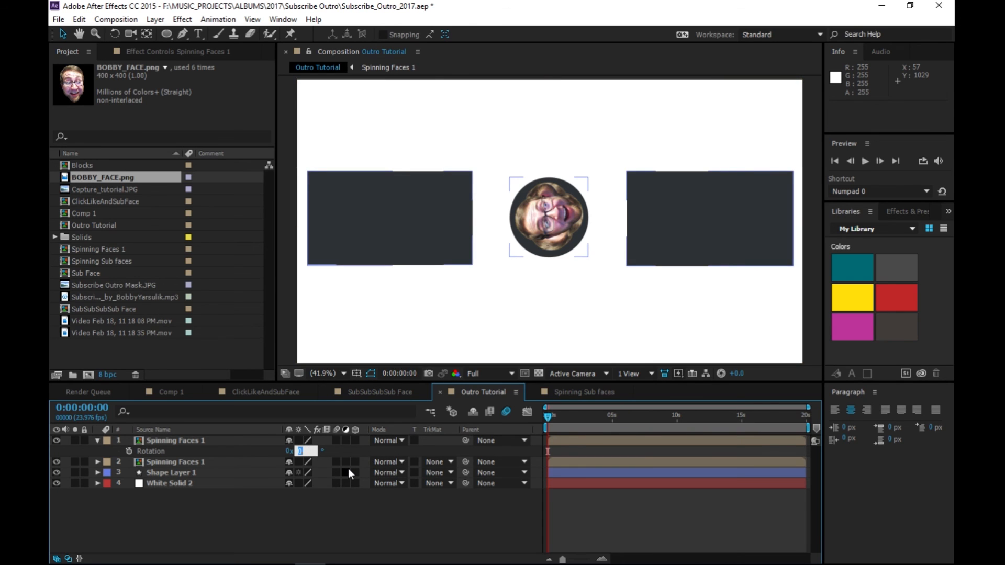
type("45")
key("Return")
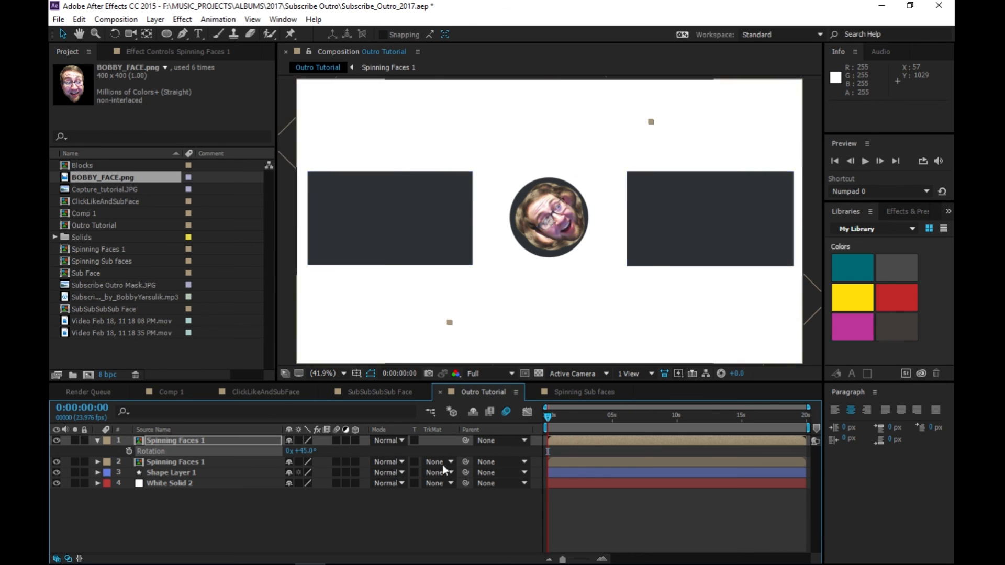
- Play and scrub through the Outro Tutorial composition to examine the combined ring of spinning faces
key("space")
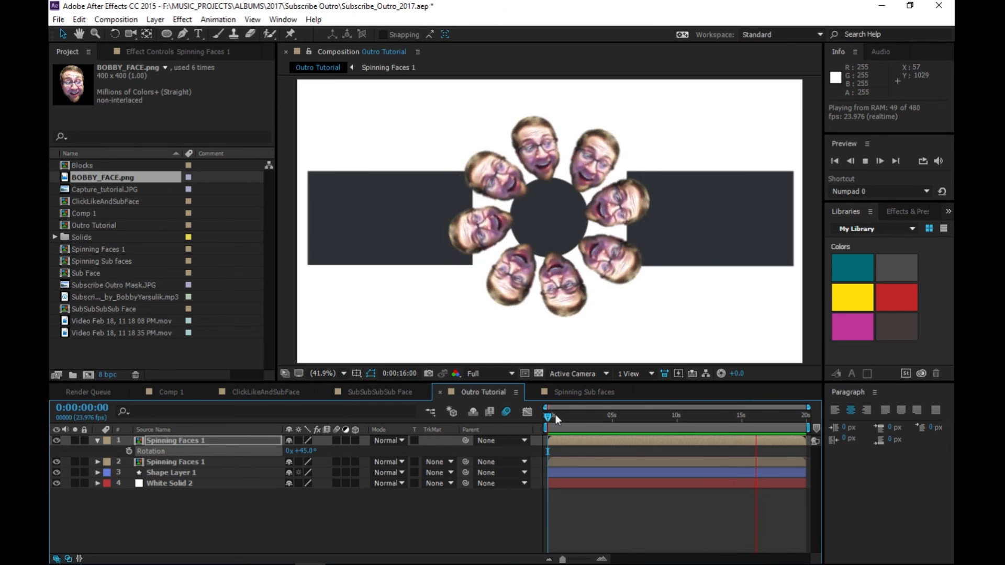
left_click_drag(555, 413, 637, 423)
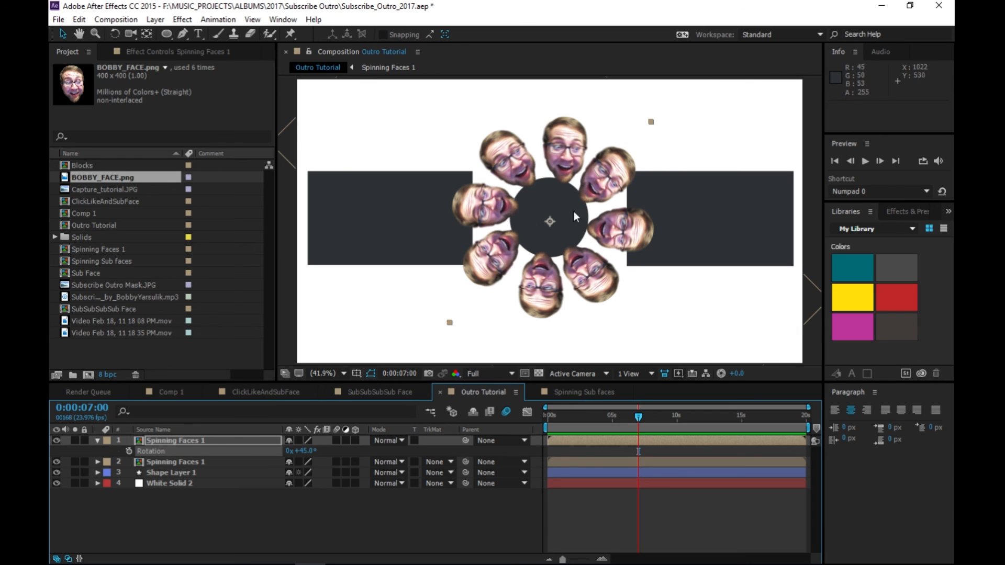
mouse_move(638, 416)
left_mouse_down()
mouse_move(584, 429)
mouse_move(633, 419)
left_mouse_up()
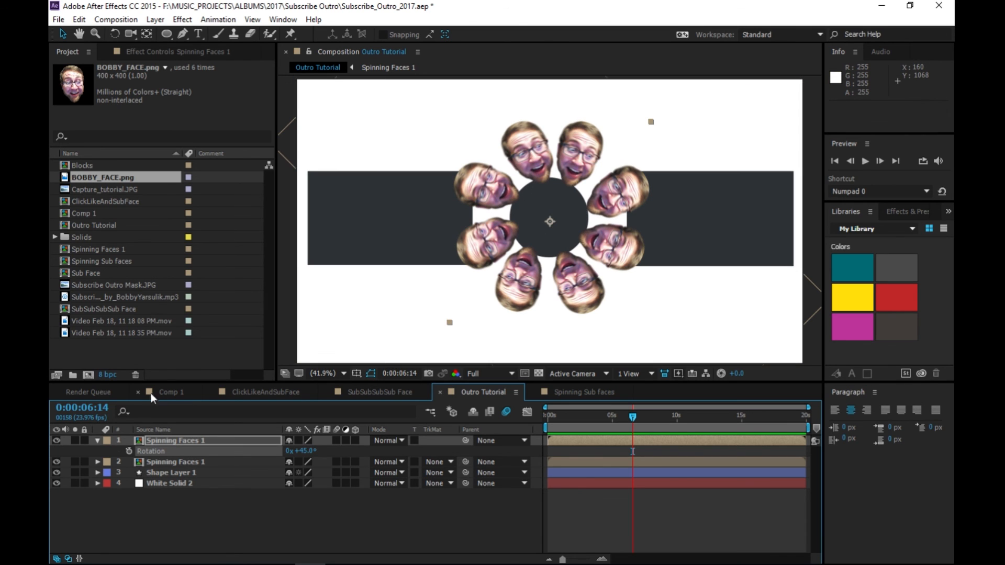
- Preview the spinning faces in Comp 1 for comparison, and return to the Outro Tutorial composition at 0:00:03:13
left_click(179, 393)
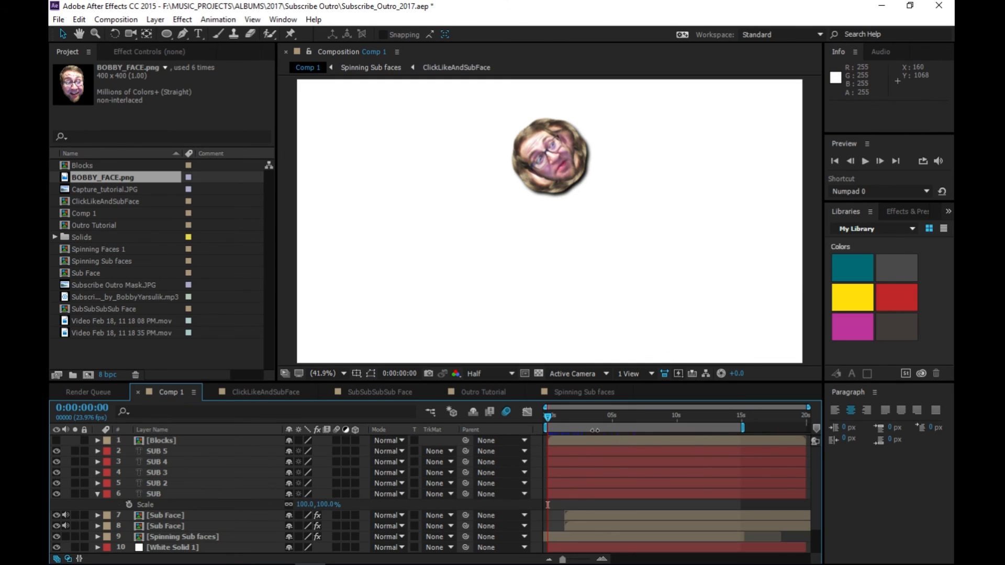
left_click_drag(614, 420, 577, 421)
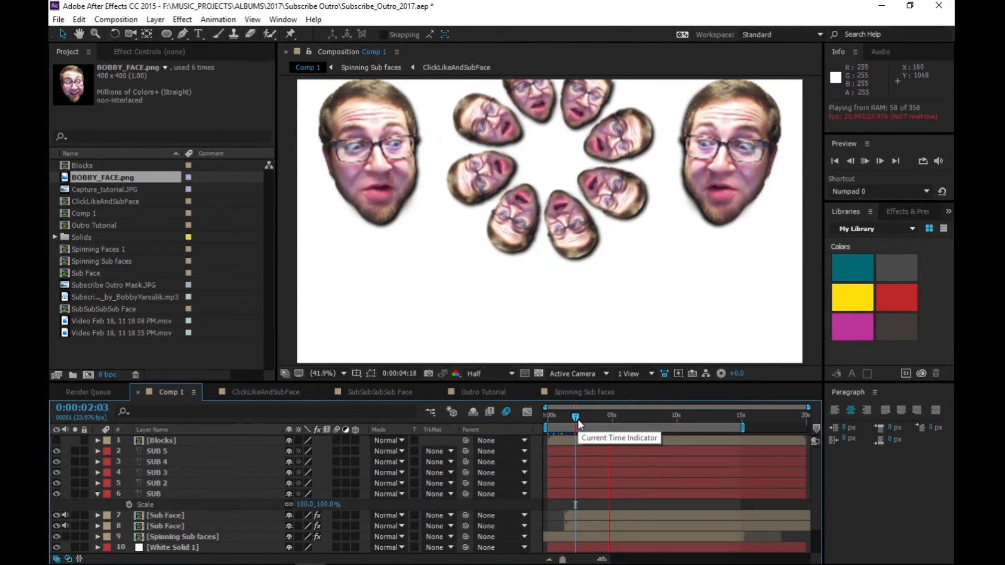
key("space")
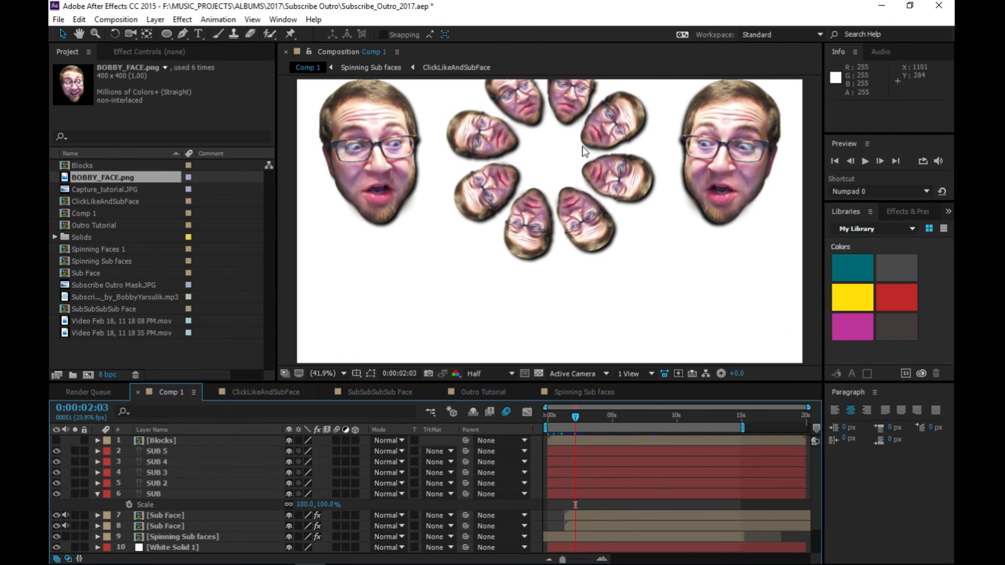
left_click(501, 393)
left_click_drag(640, 419, 597, 423)
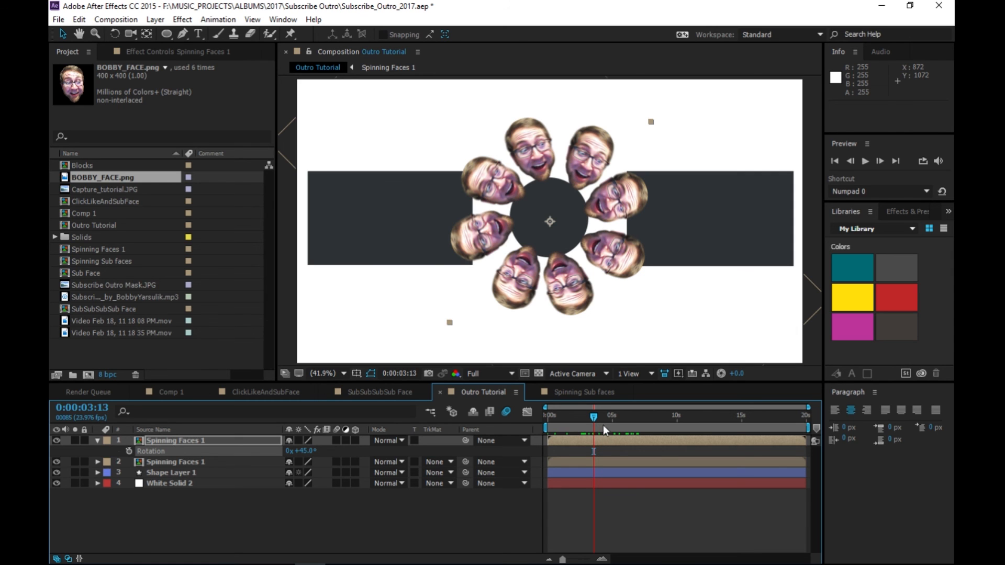
mouse_move(678, 564)
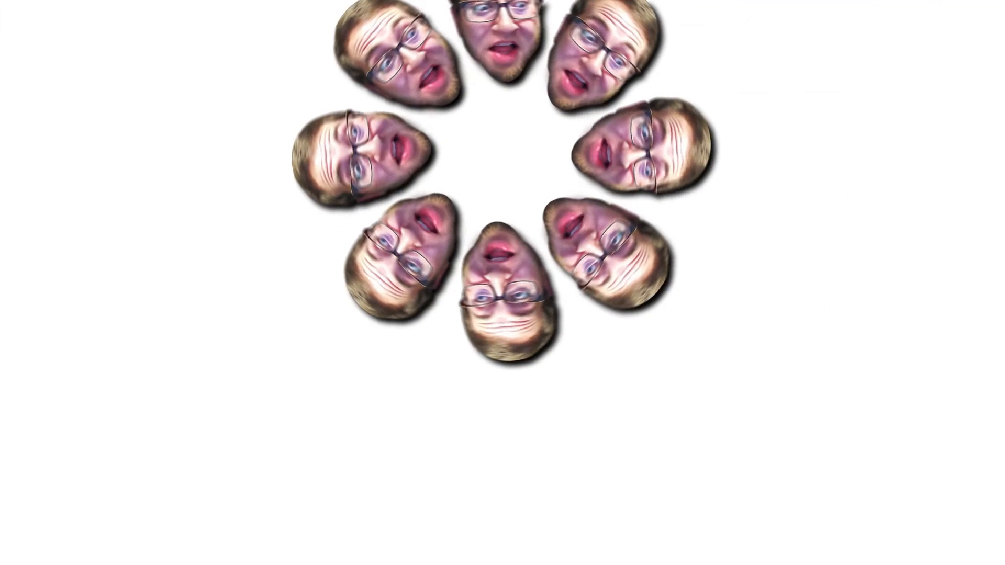